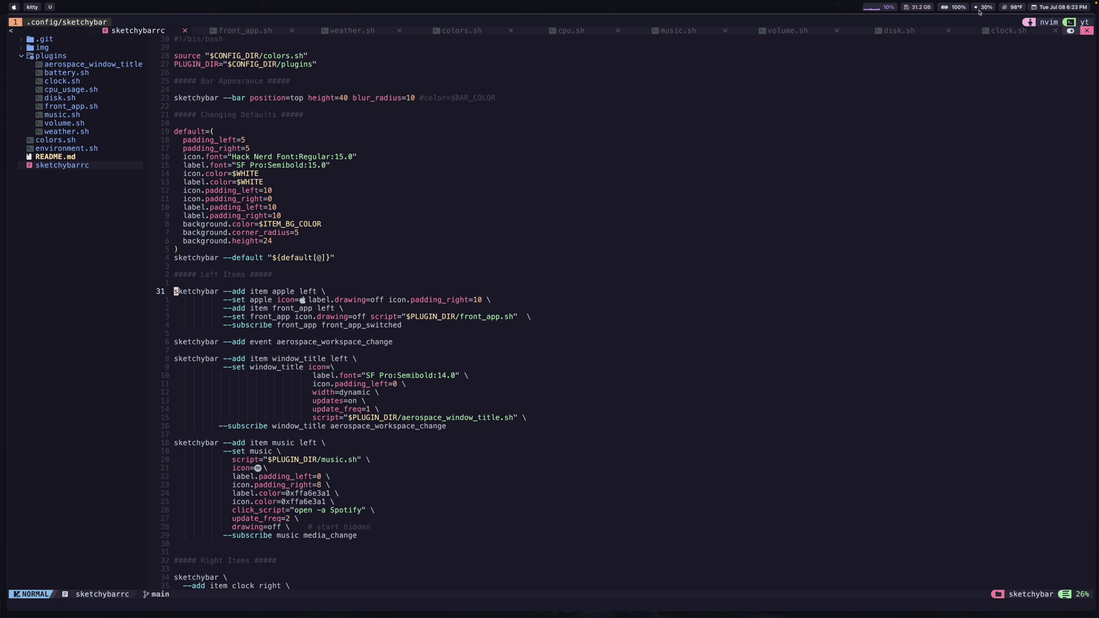
Step: Lower, raise and mute the volume, start music, then switch to the SketchyBar docs
key("XF86AudioLowerVolume")
key("XF86AudioLowerVolume")
key("XF86AudioLowerVolume")
key("XF86AudioLowerVolume")
key("XF86AudioLowerVolume")
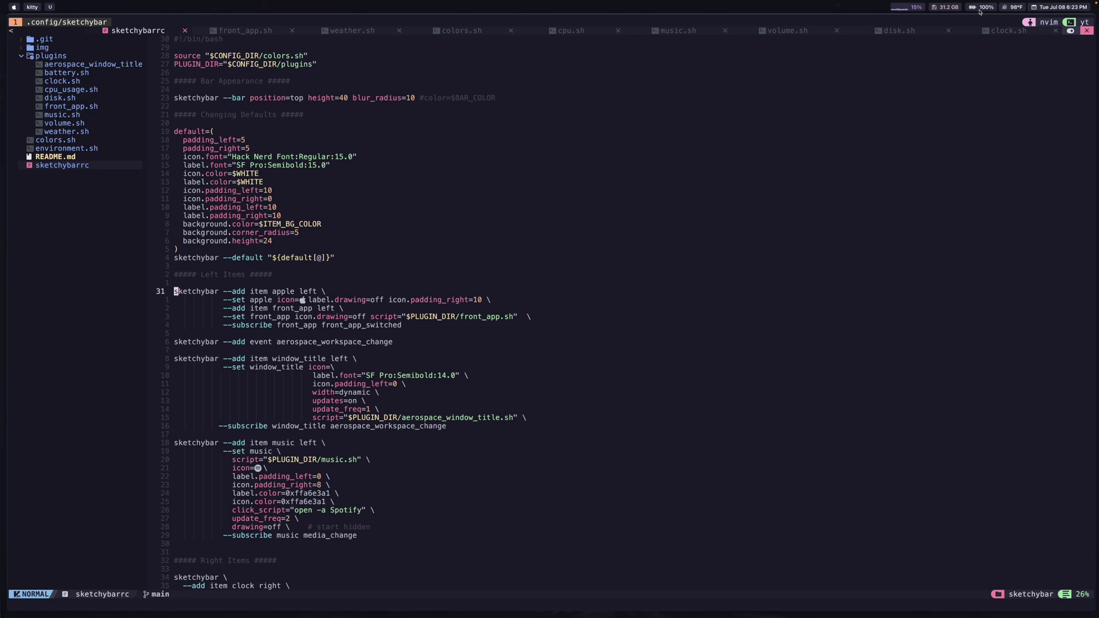
key("XF86AudioRaiseVolume")
key("XF86AudioRaiseVolume")
key("XF86AudioRaiseVolume")
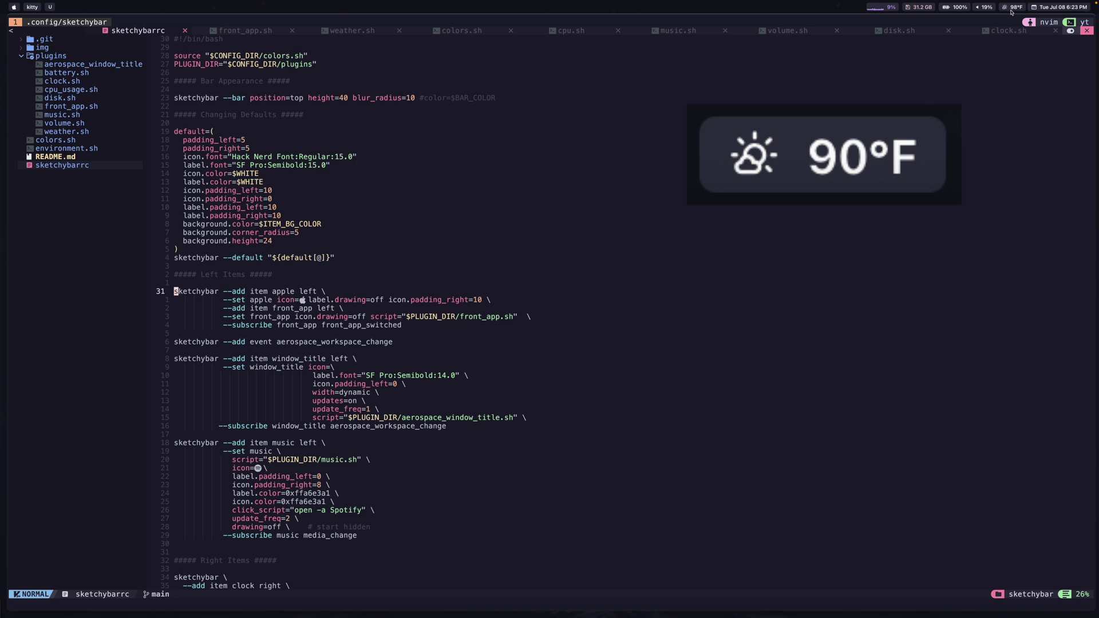
mouse_move(1048, 8)
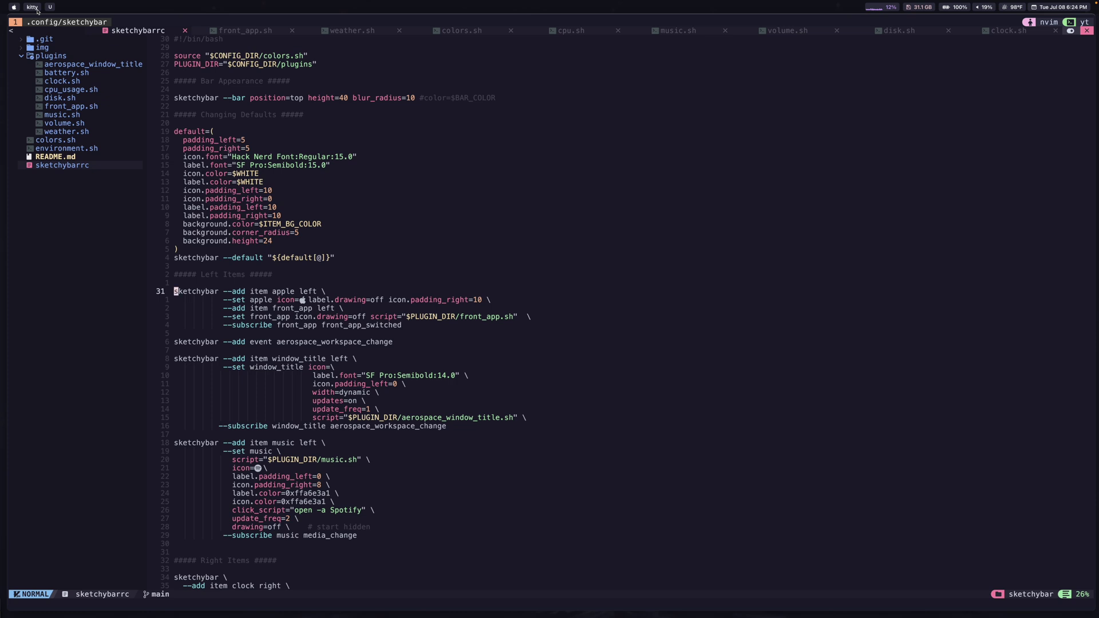
key("XF86AudioMute")
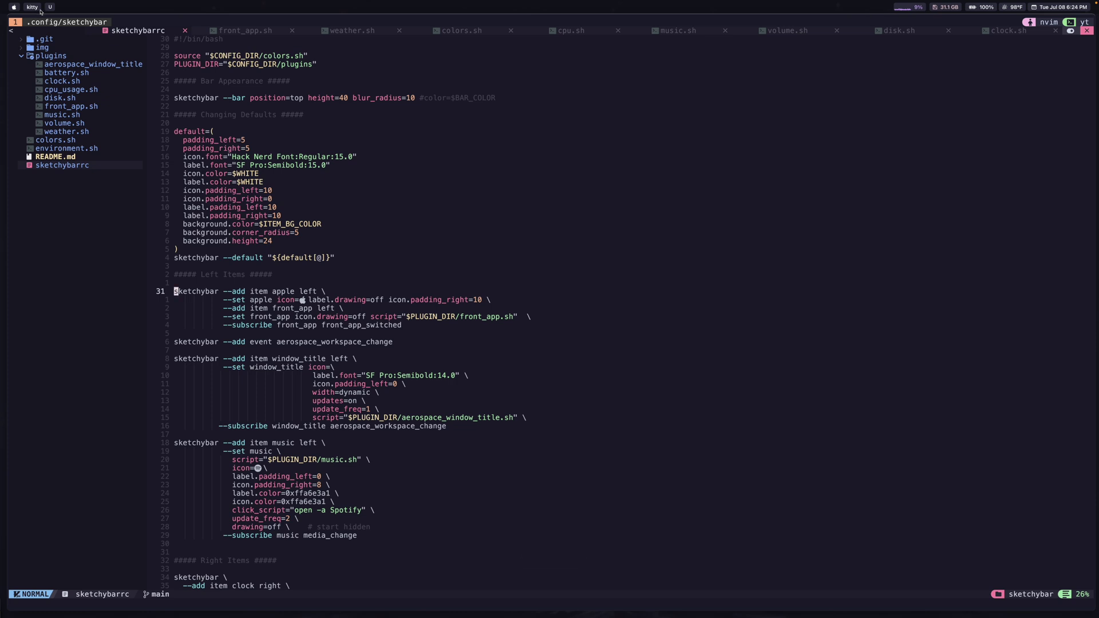
key("XF86AudioPlay")
key("super+Tab")
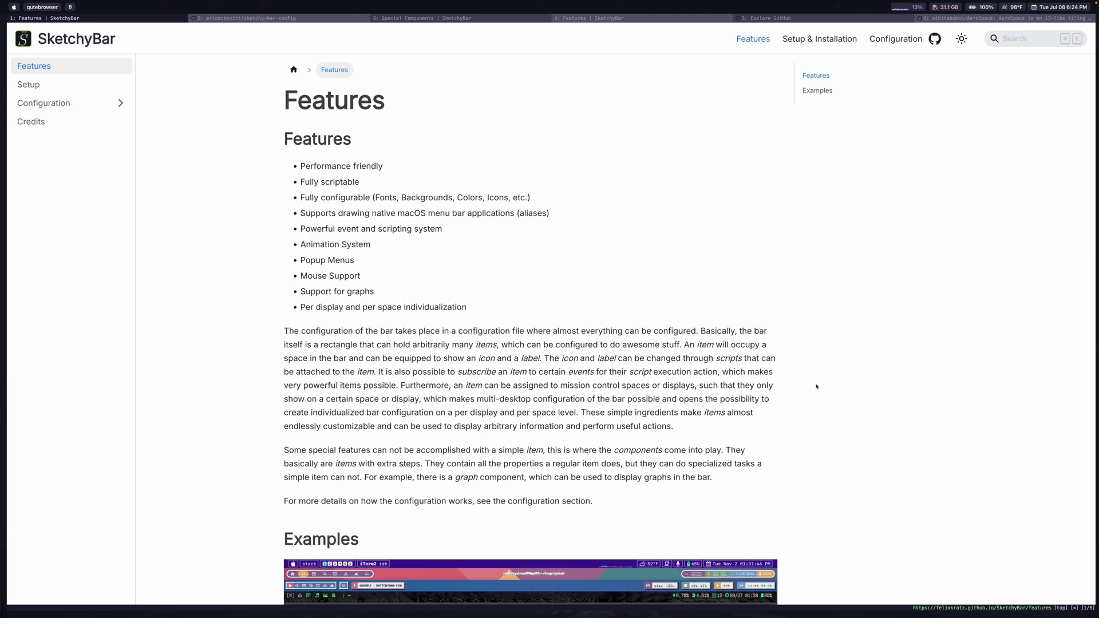
Step: Skim the SketchyBar Setup docs page, then the config's GitHub repository README
left_click(68, 88)
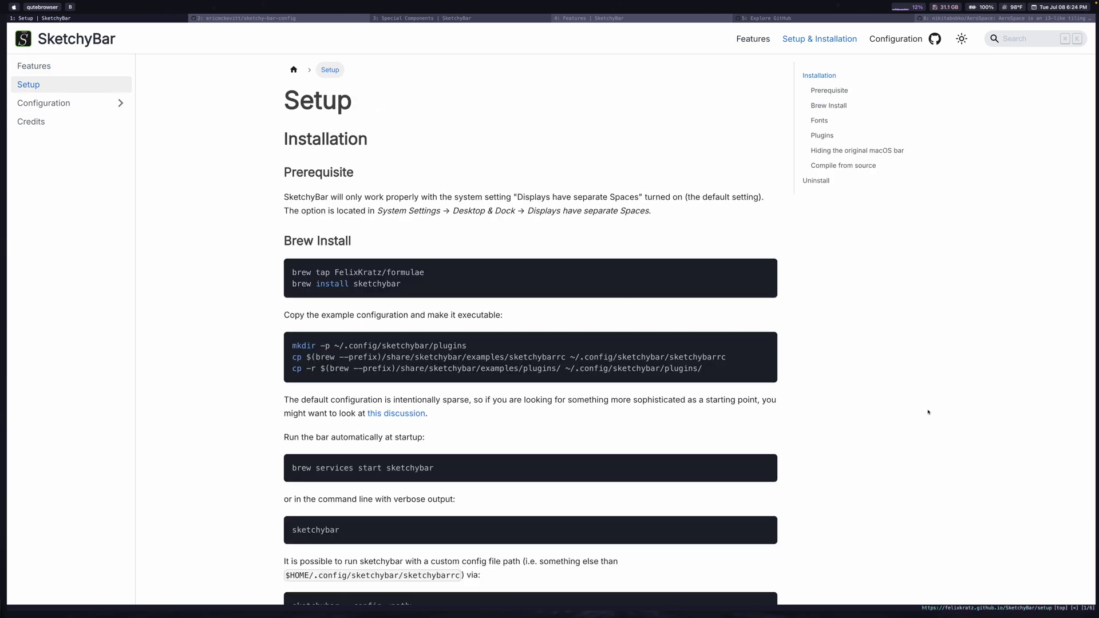
scroll(926, 413, "down", 5)
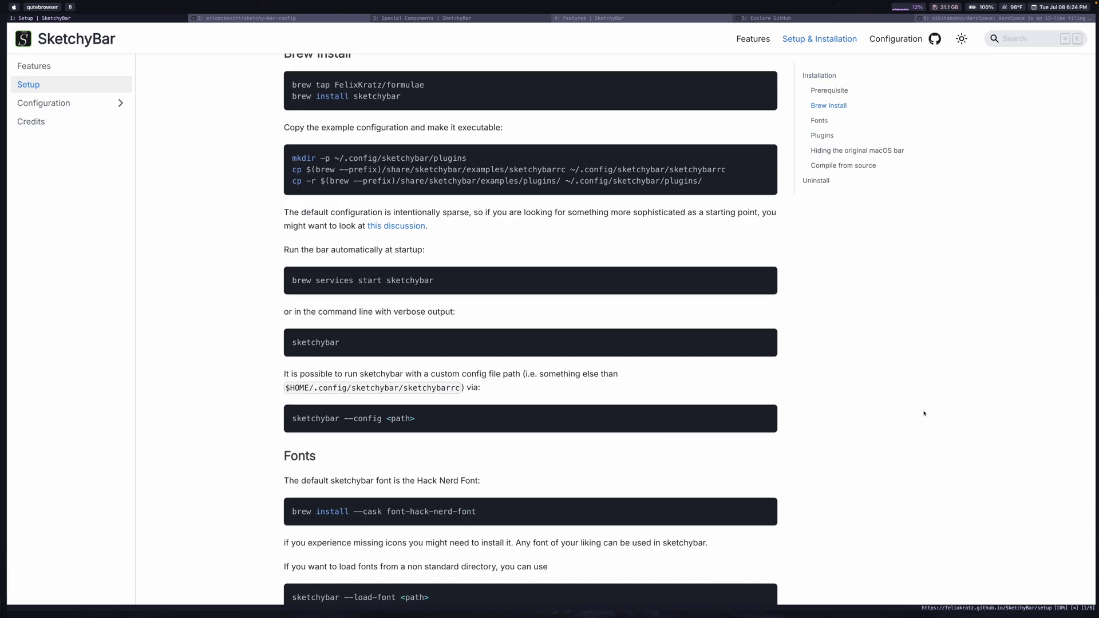
scroll(924, 414, "up", 5)
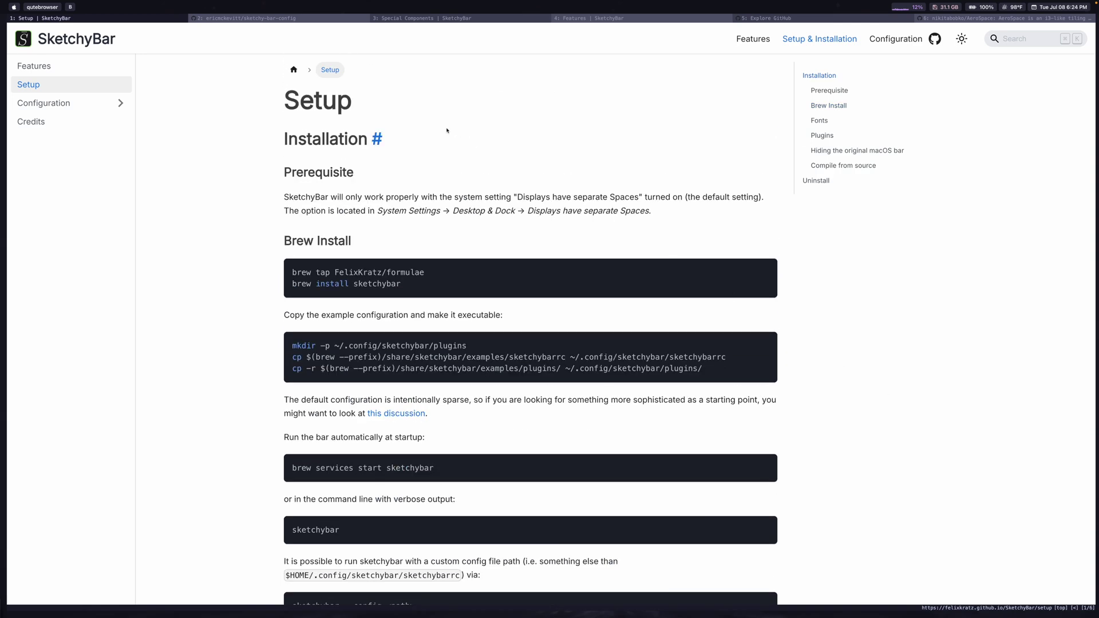
left_click(311, 18)
scroll(464, 268, "down", 5)
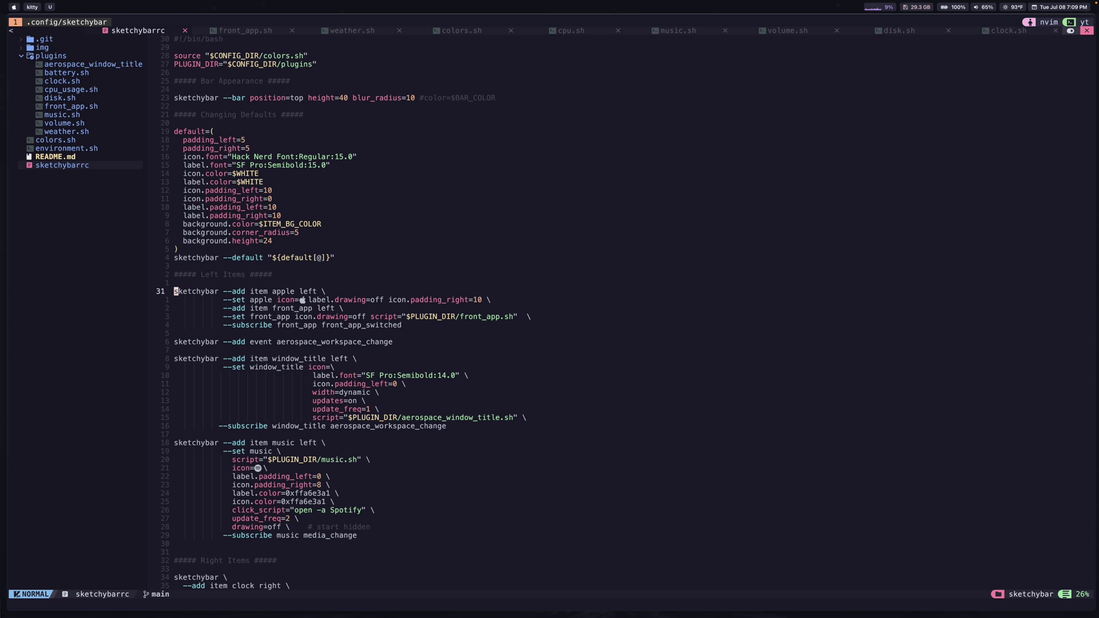
key("2")
key("3")
key("k")
key("shift+v")
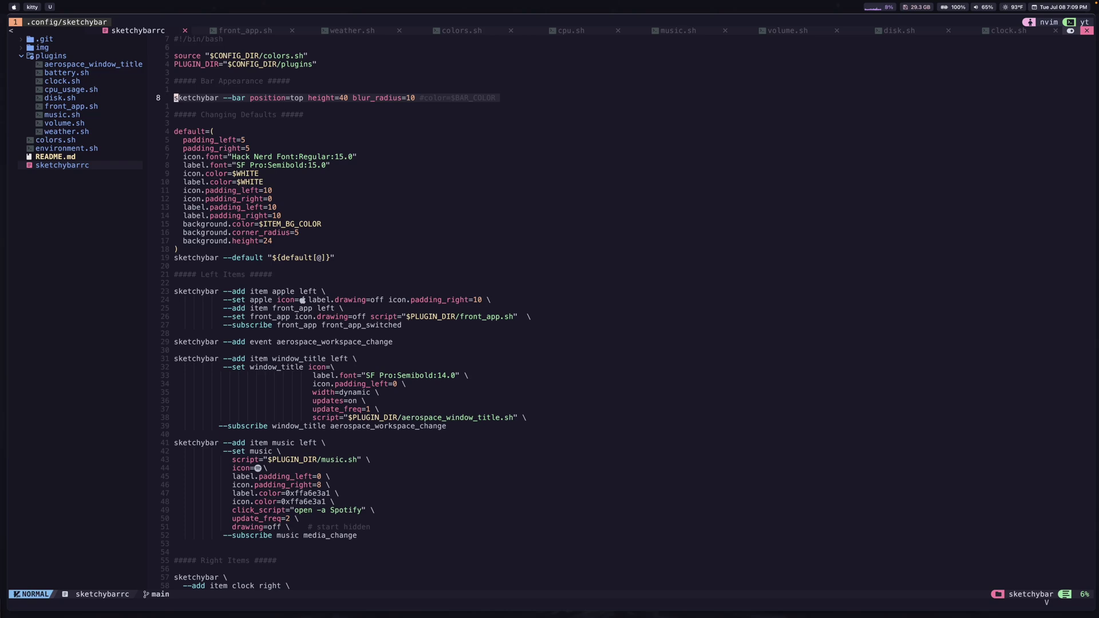
key("Escape")
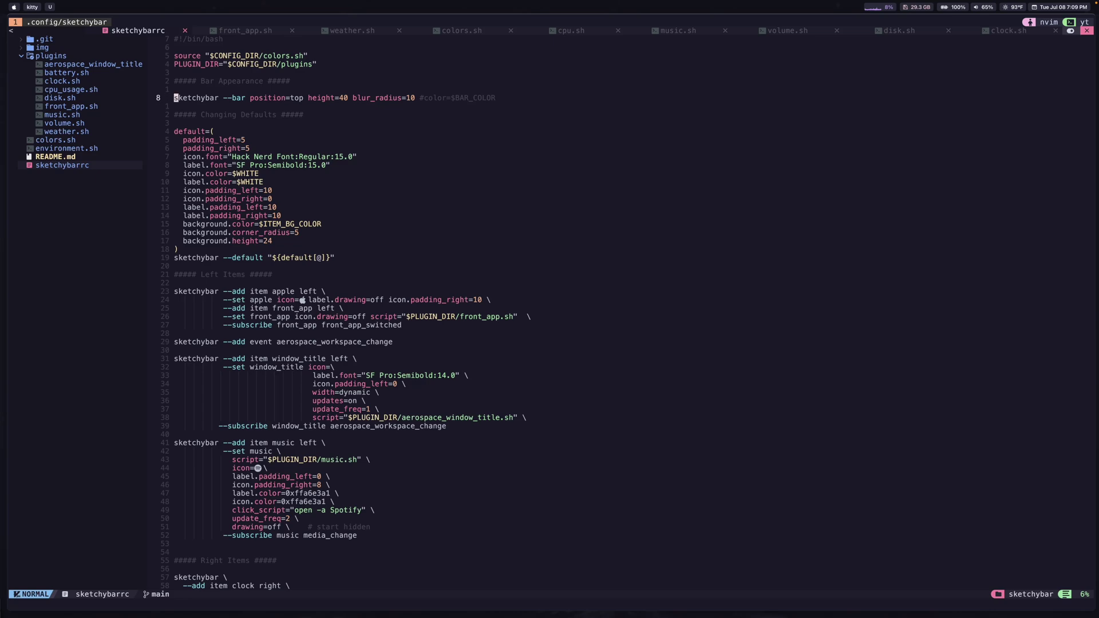
key("alt+b")
key("f")
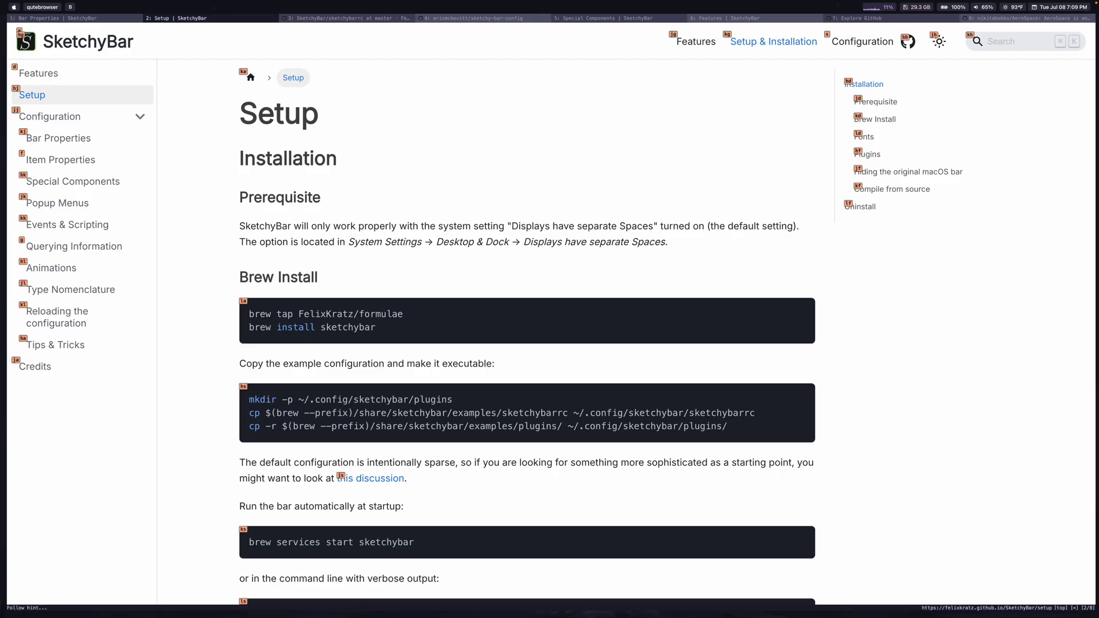
key("s")
key("a")
scroll(527, 332, "down", 8)
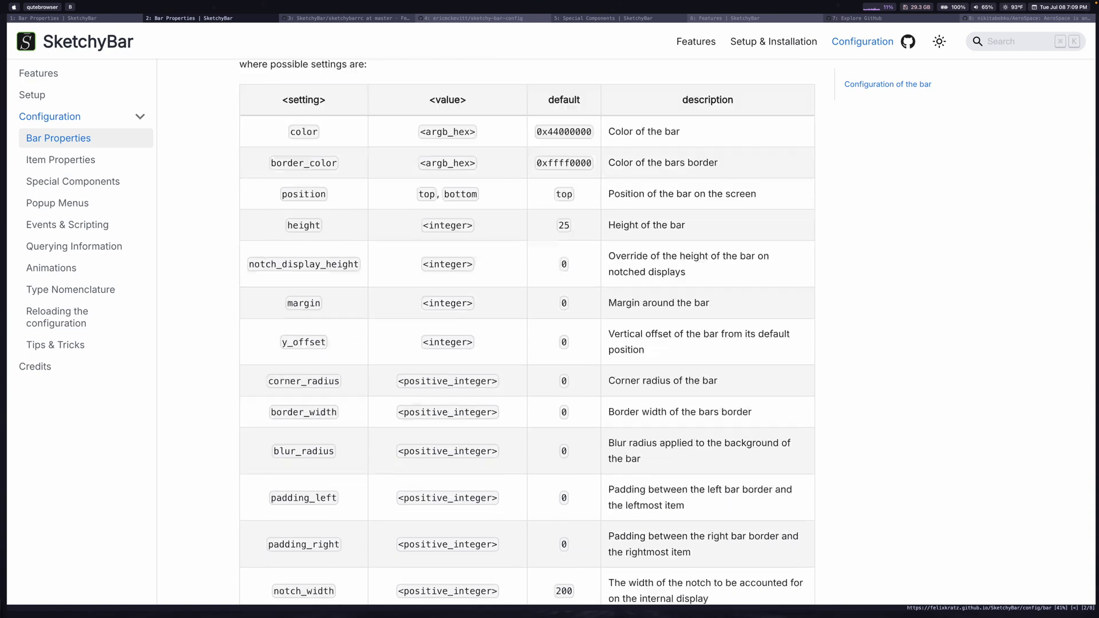
scroll(526, 332, "down", 4)
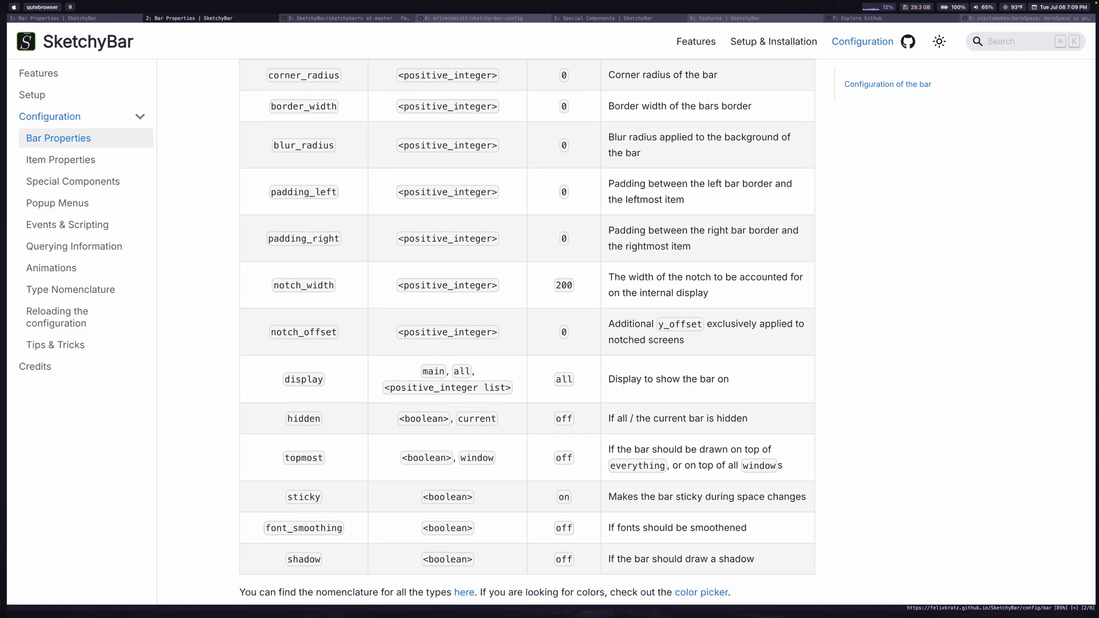
scroll(527, 332, "up", 6)
key("alt+t")
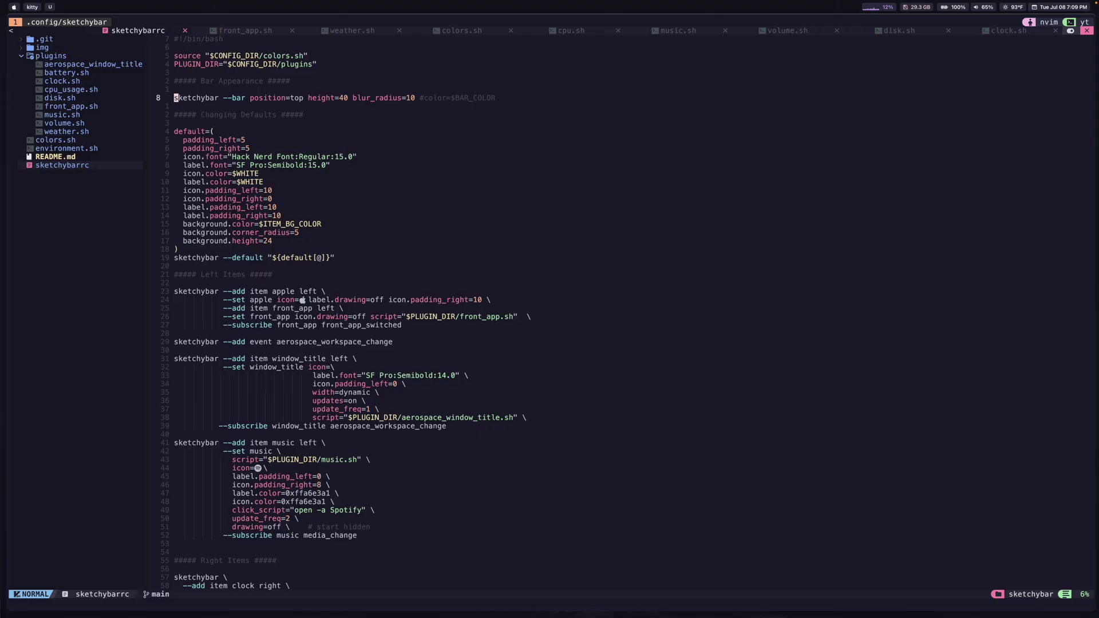
key("V")
key("j")
key("j")
key("j")
key("j")
key("Escape")
key("V")
key("j")
key("j")
key("j")
key("j")
key("j")
key("j")
key("j")
key("j")
key("j")
key("j")
key("j")
key("j")
key("j")
key("j")
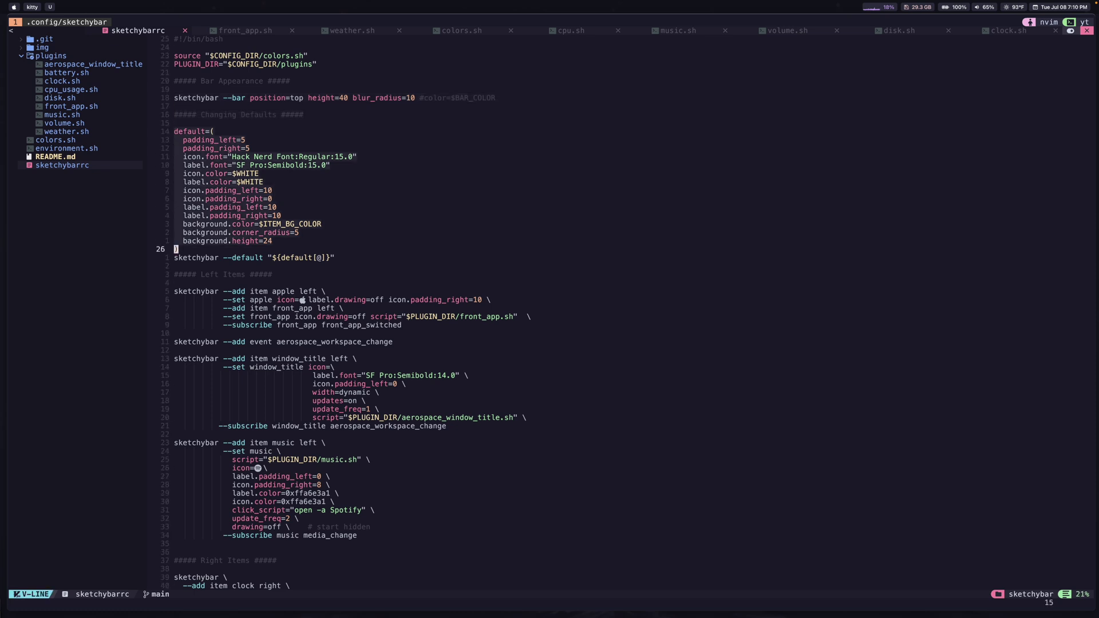
key("Escape")
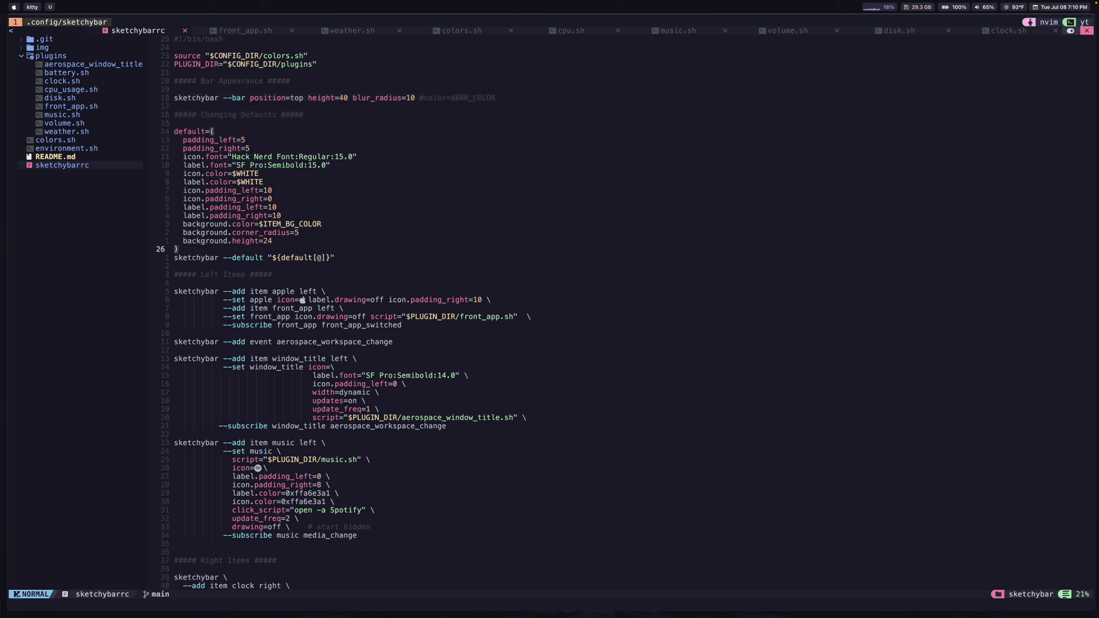
key("k")
key("k")
key("k")
key("k")
key("k")
key("k")
key("k")
key("k")
key("k")
key("k")
key("k")
key("k")
key("k")
key("j")
key("j")
key("shift+v")
key("j")
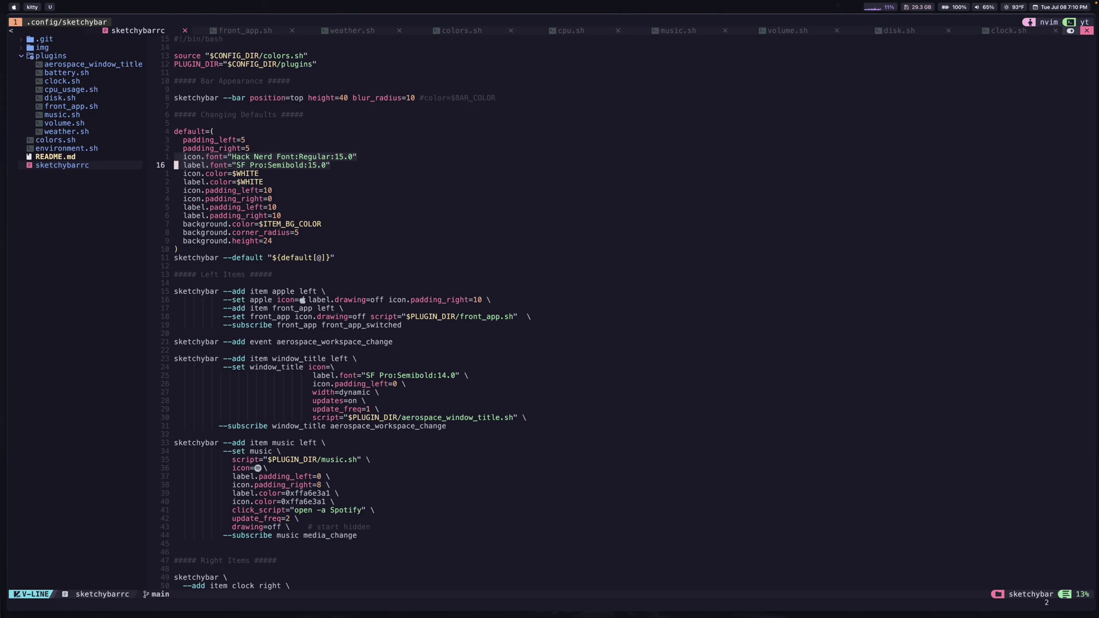
key("Escape")
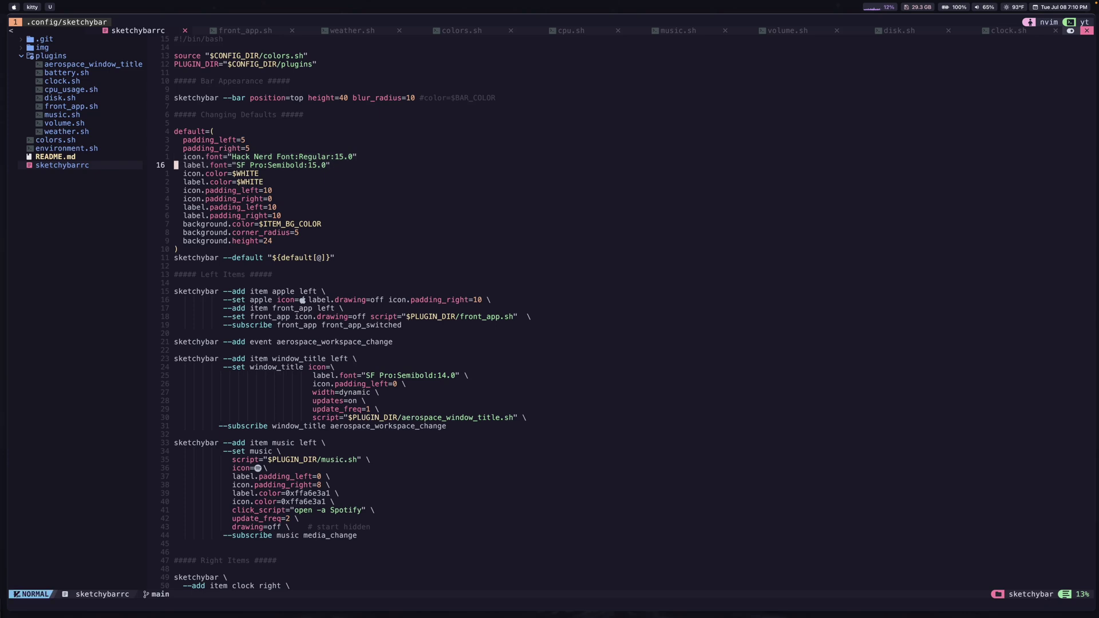
key("j")
key("j")
key("j")
key("j")
key("j")
key("k")
key("k")
key("j")
key("j")
key("j")
key("j")
key("shift+v")
key("j")
key("j")
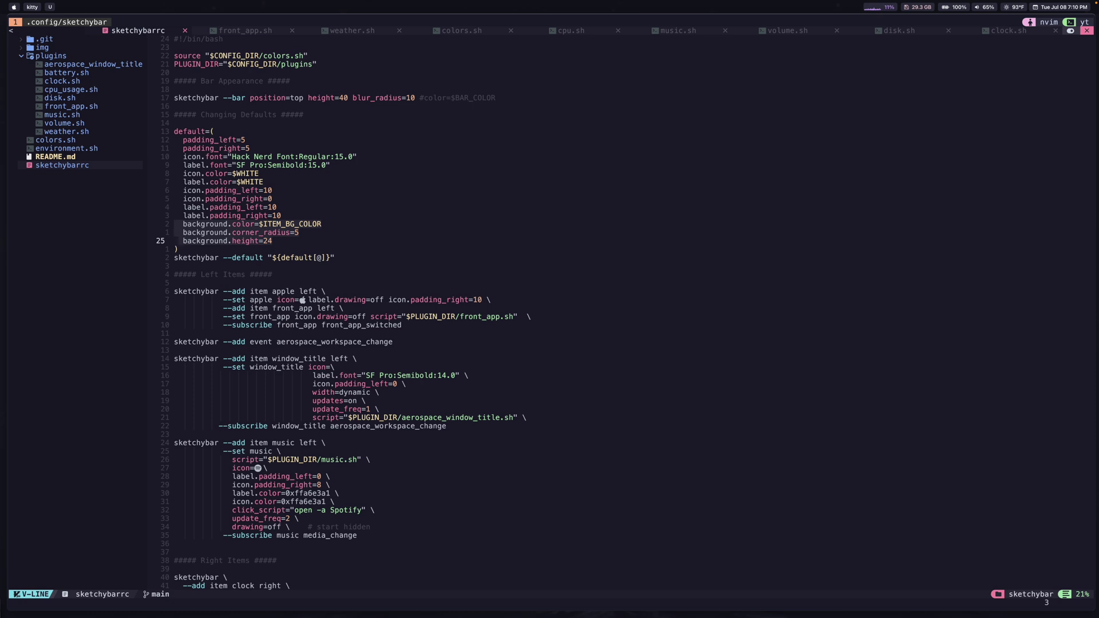
key("Escape")
key("k")
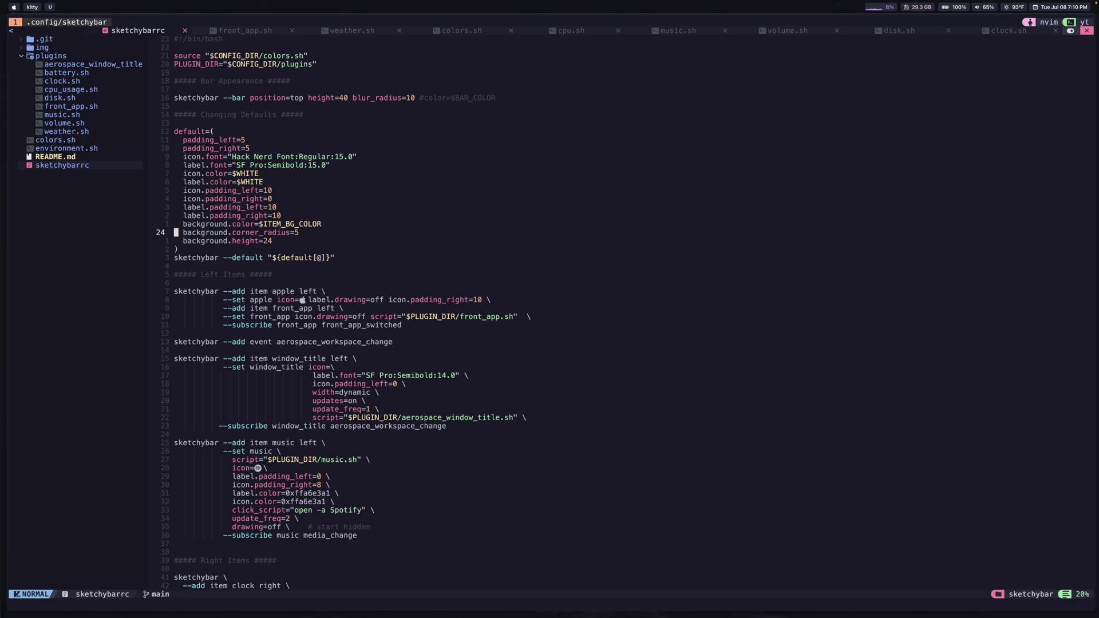
key("j")
key("j")
key("j")
key("j")
key("j")
key("j")
key("j")
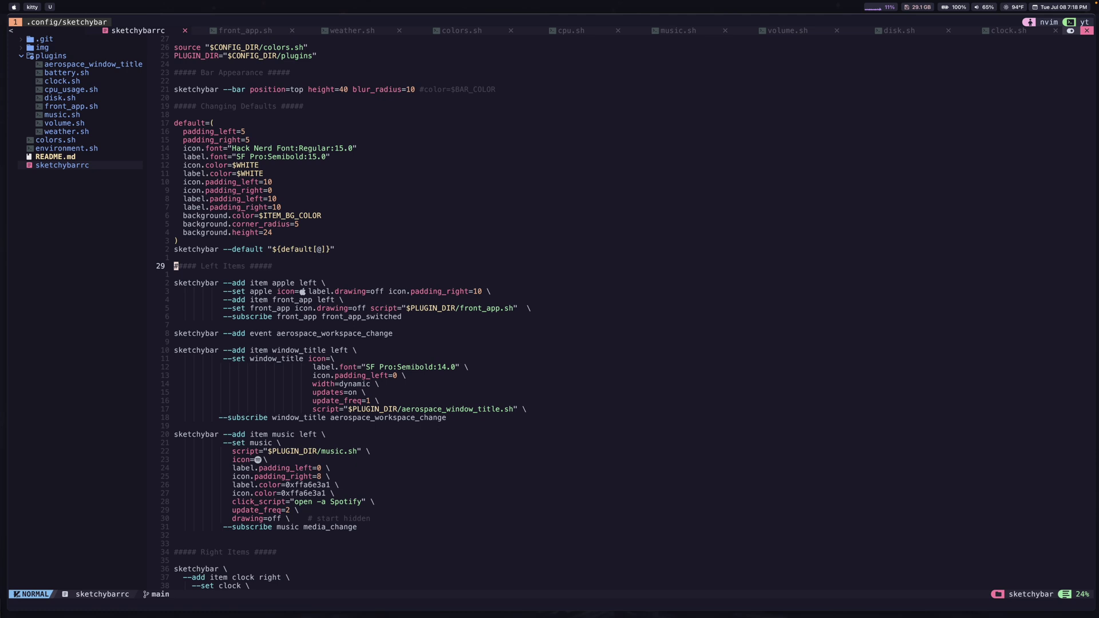
key("j")
key("j")
key("w")
key("w")
key("w")
key("w")
key("v")
key("e")
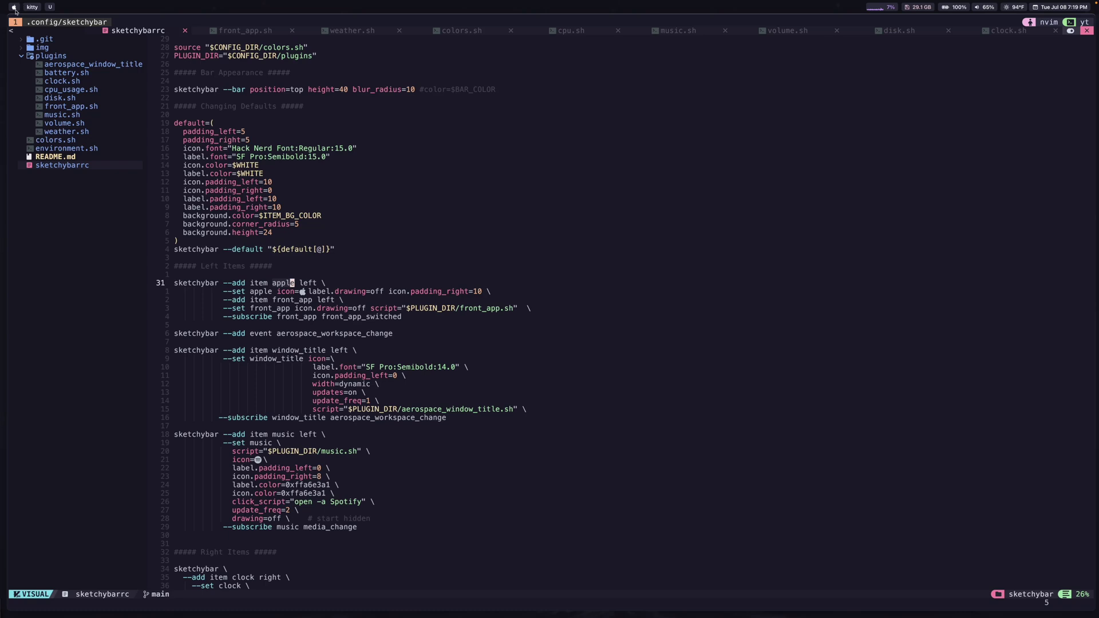
key("Escape")
key("w")
key("j")
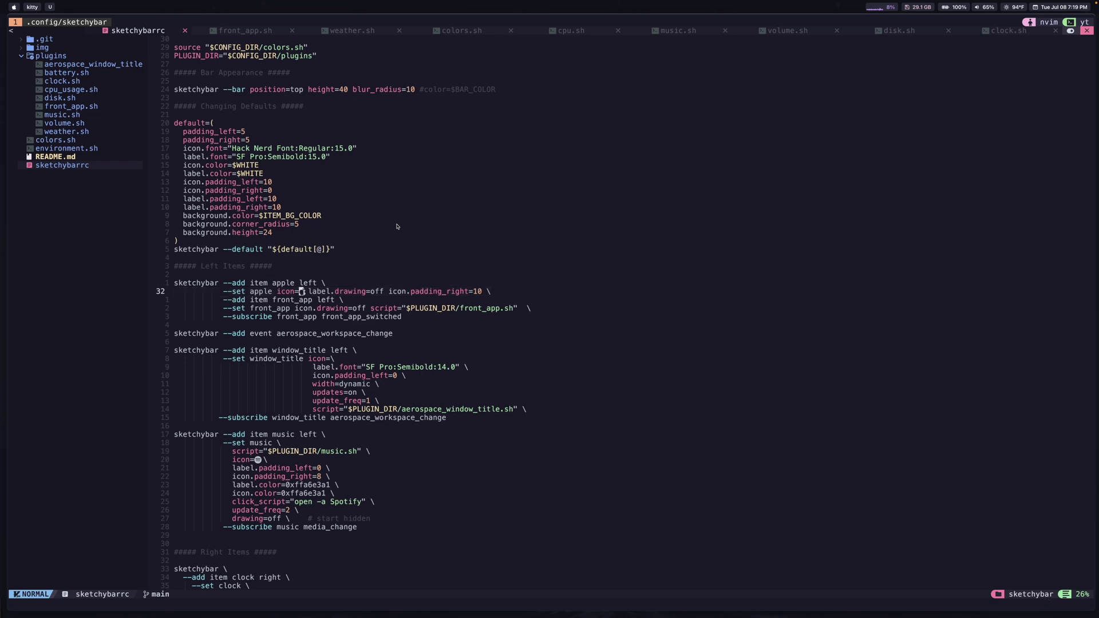
key("b")
key("b")
key("b")
key("v")
key("e")
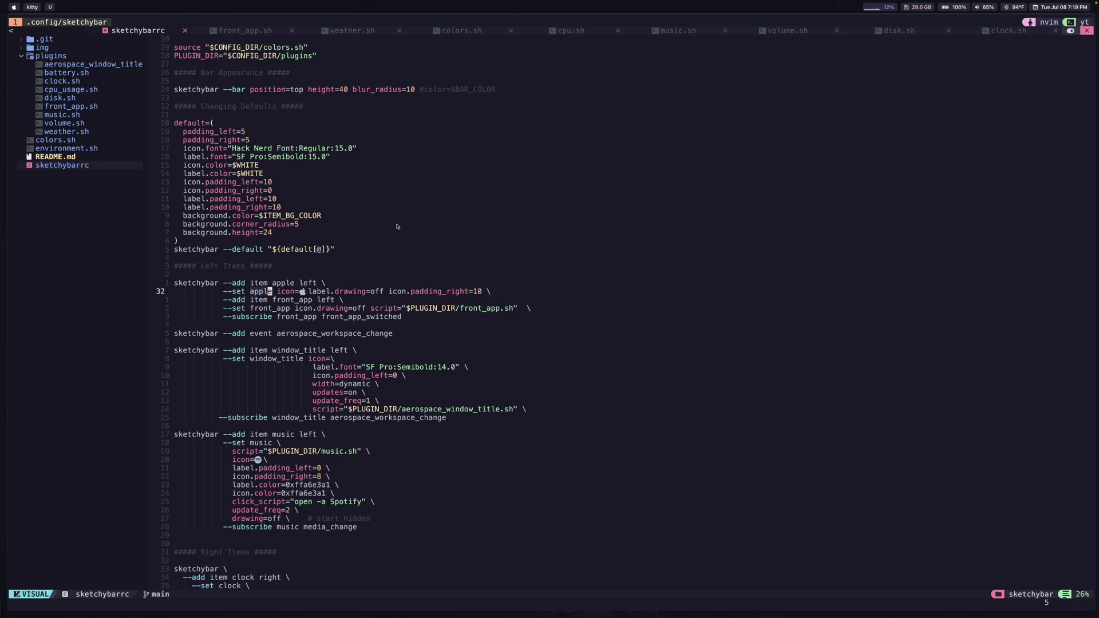
key("Escape")
key("k")
key("j")
key("l")
key("l")
key("l")
key("l")
key("l")
key("l")
key("l")
key("v")
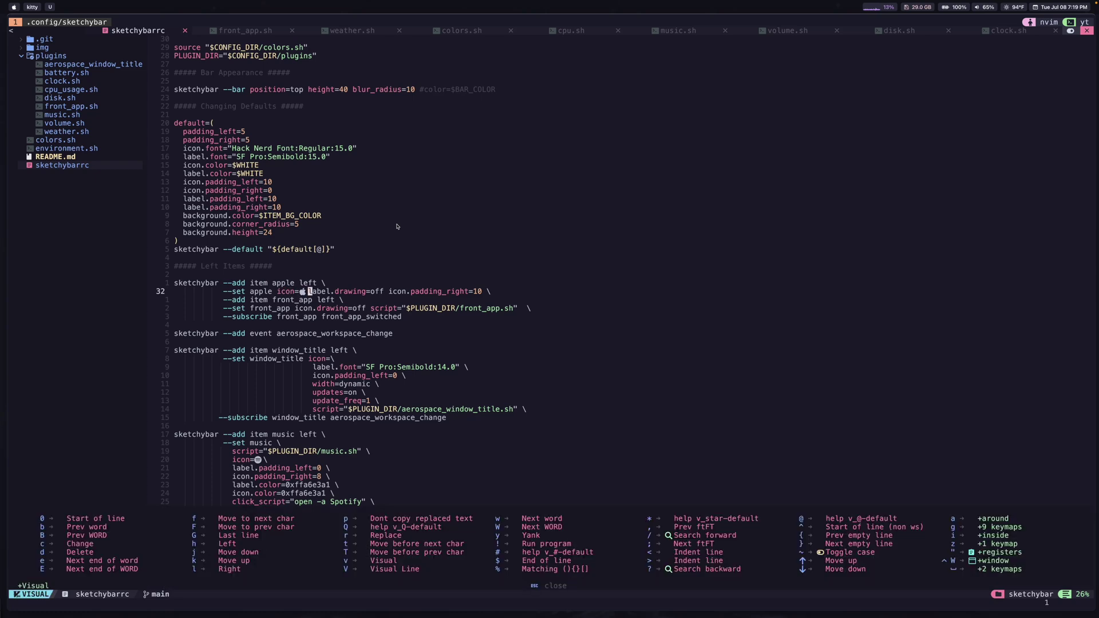
key("W")
key("Escape")
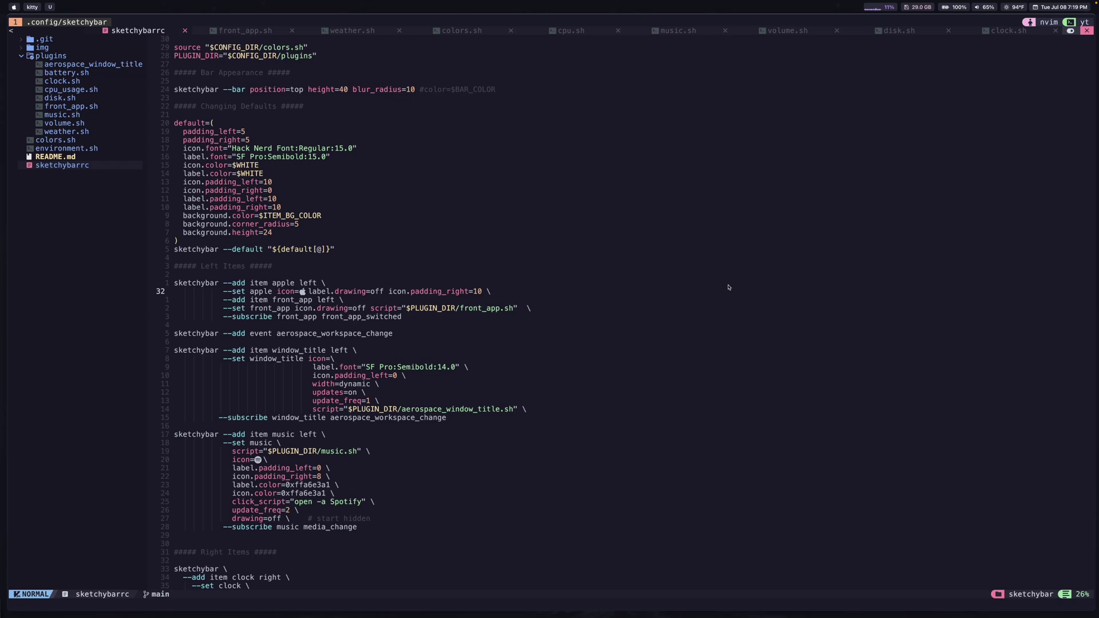
key("shift+v")
key("k")
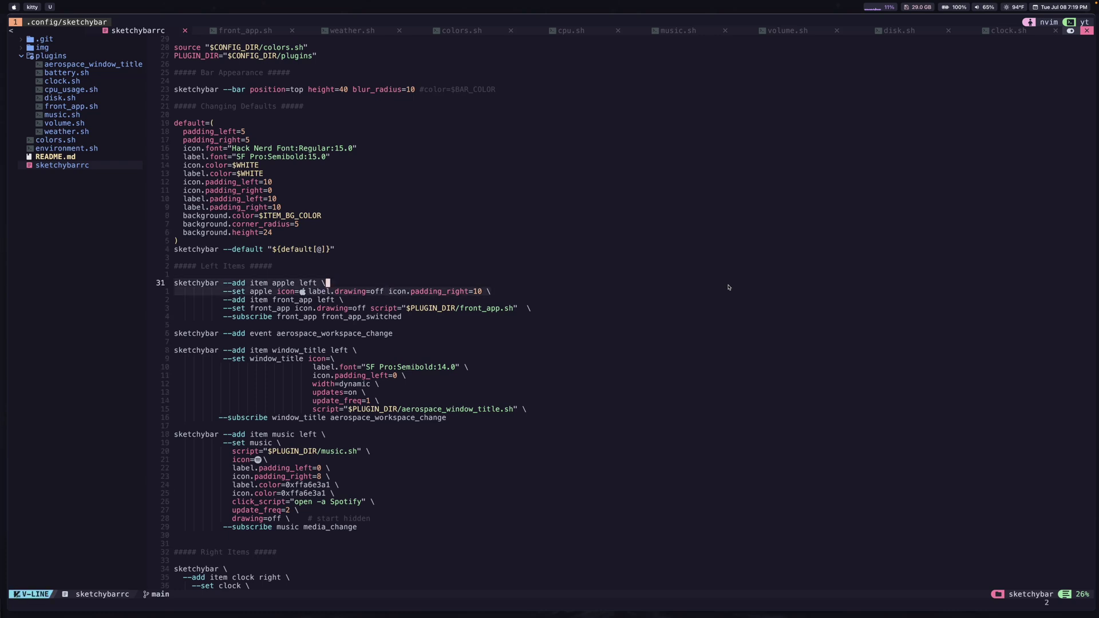
key("j")
key("j")
key("j")
key("j")
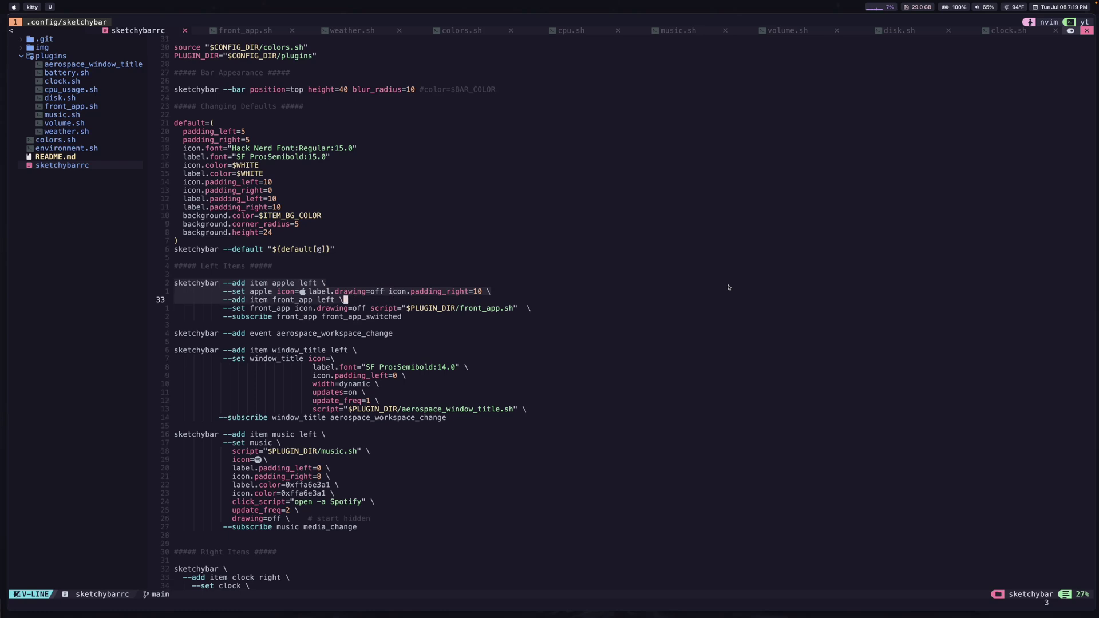
key("Escape")
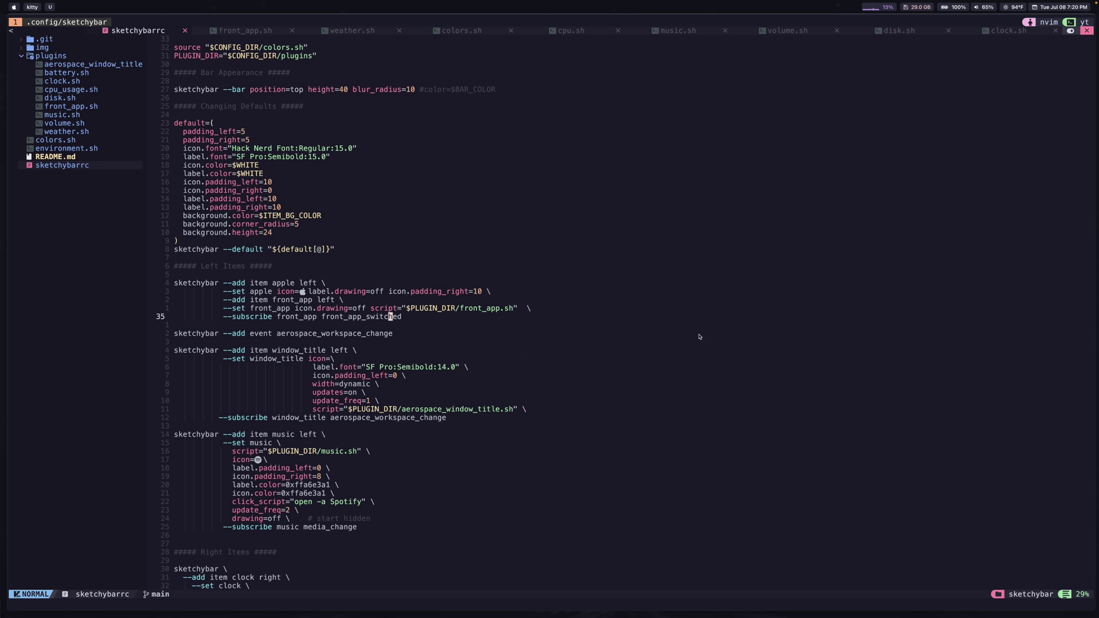
key("shift+v")
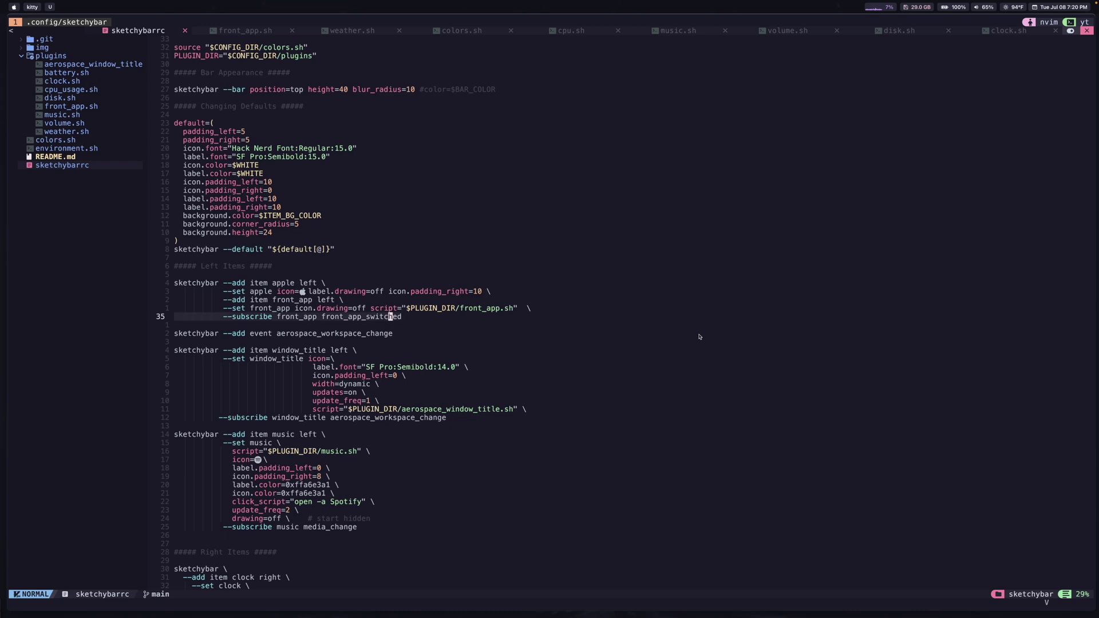
key("Escape")
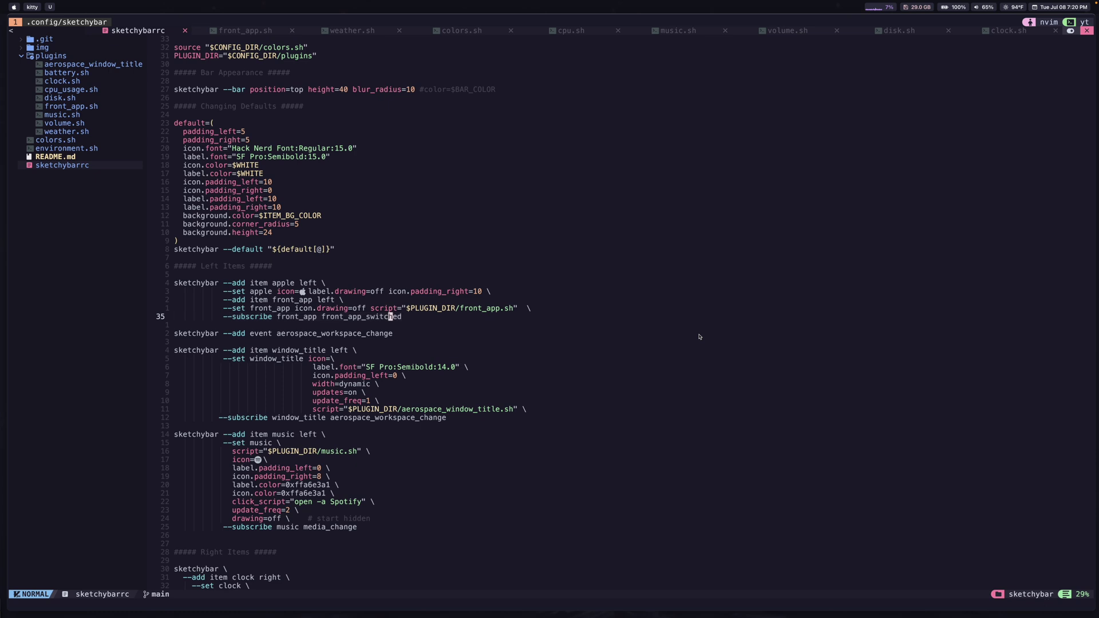
key("k")
key("k")
key("asciicircum")
key("w")
key("w")
key("w")
key("v")
key("e")
key("Escape")
key("f")
key("e")
key("j")
key("b")
key("B")
key("b")
key("w")
key("v")
key("shift+e")
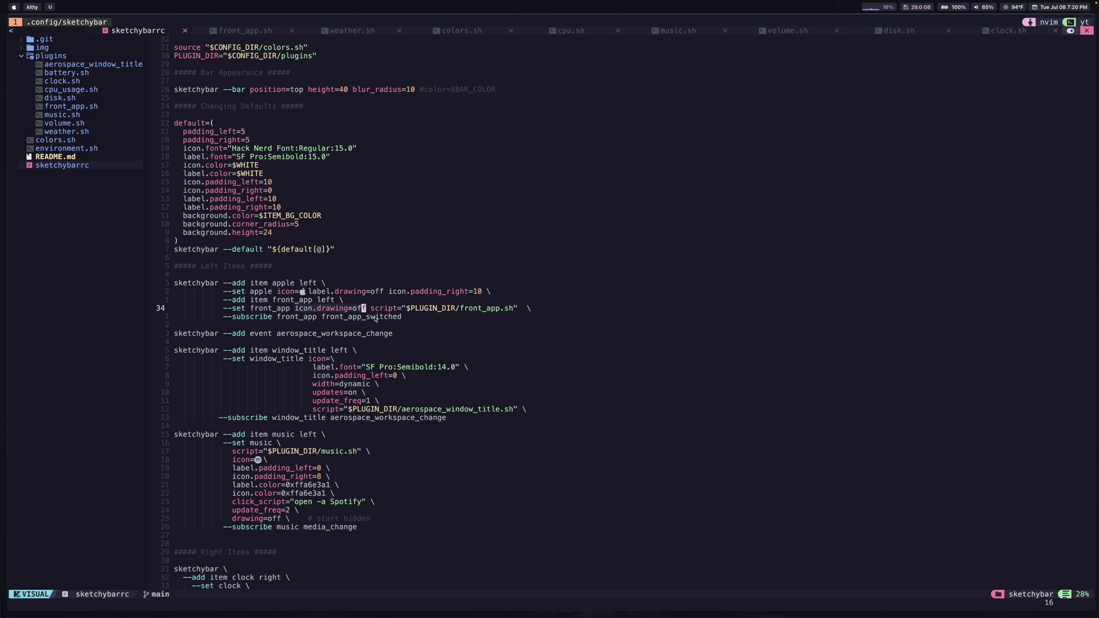
key("Escape")
key("w")
key("f")
key("quotedbl")
key("f")
key("shift+g")
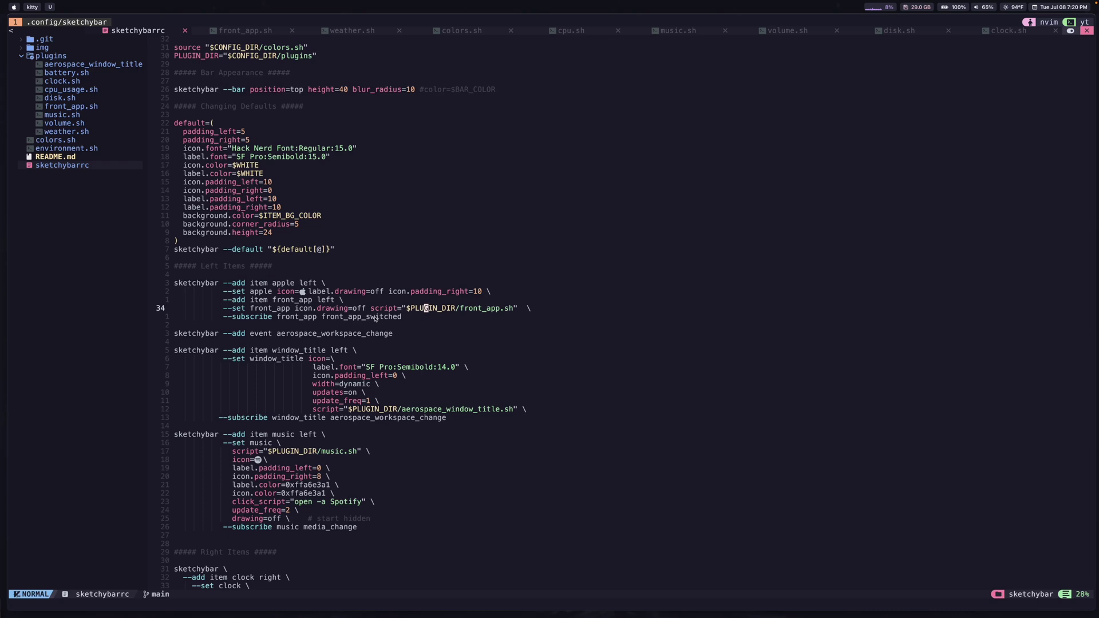
key("j")
key("b")
Step: Open the SketchyBar Events & Scripting docs page in qutebrowser via link hints
key("super+Tab")
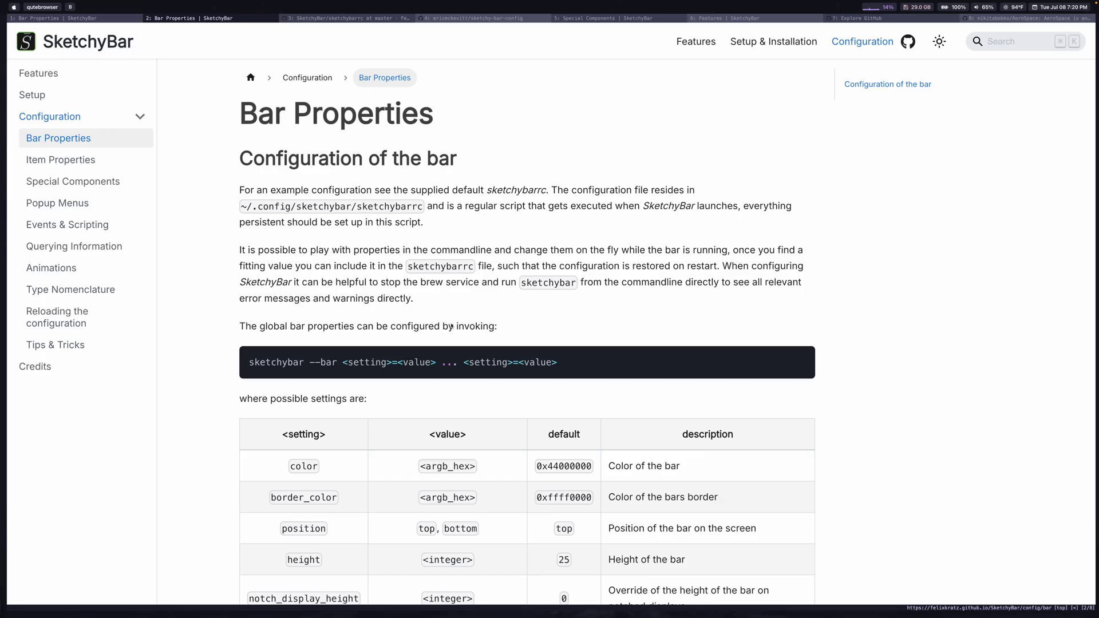
key("f")
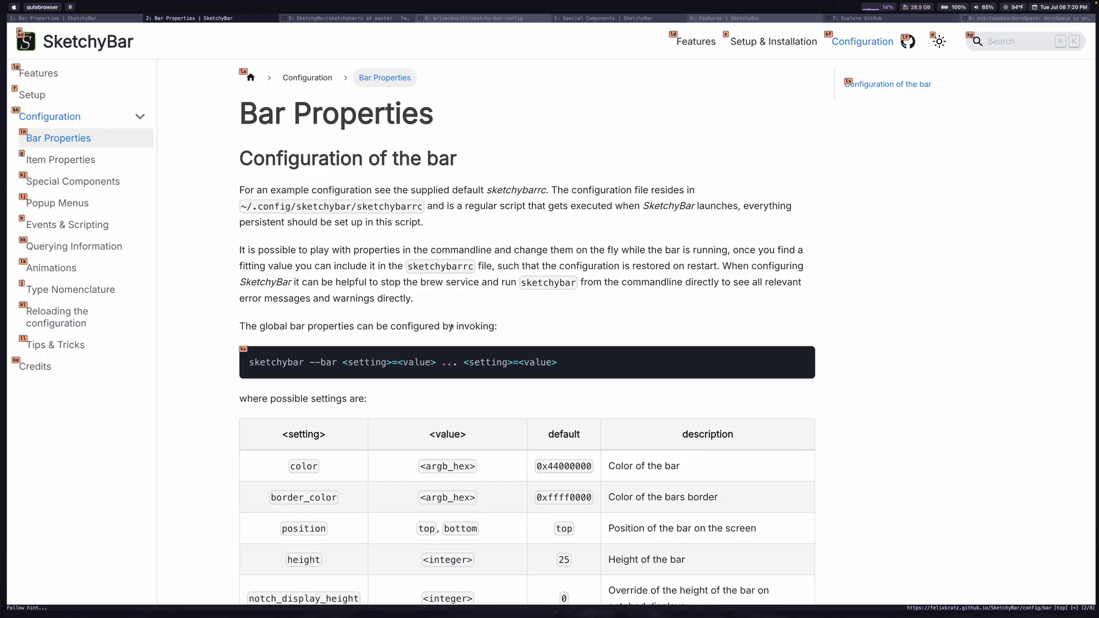
key("h")
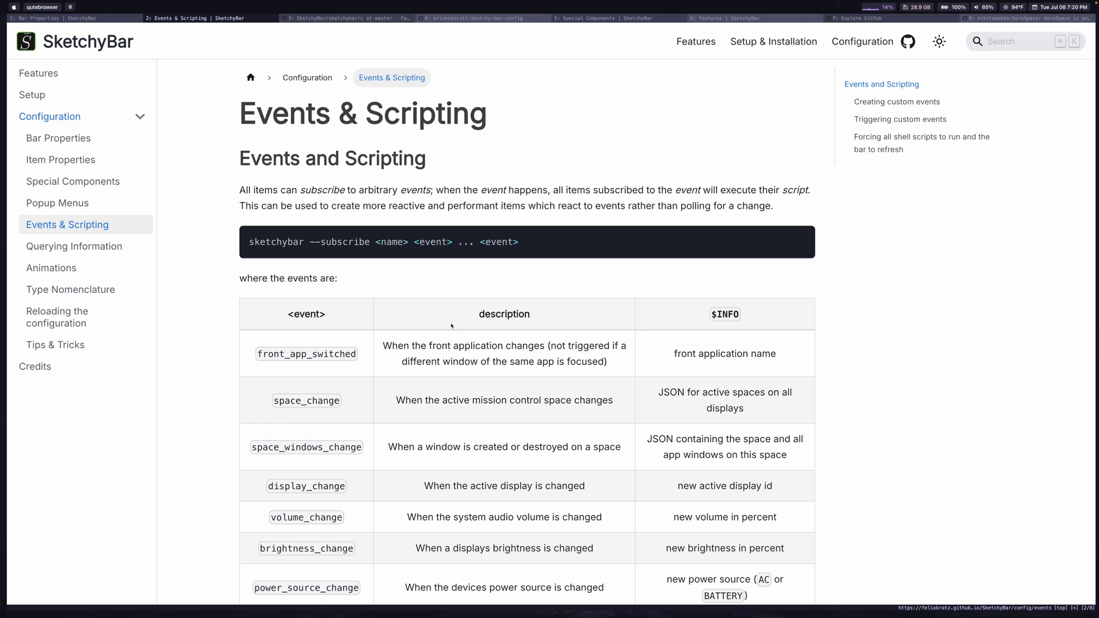
scroll(488, 383, "down", 5)
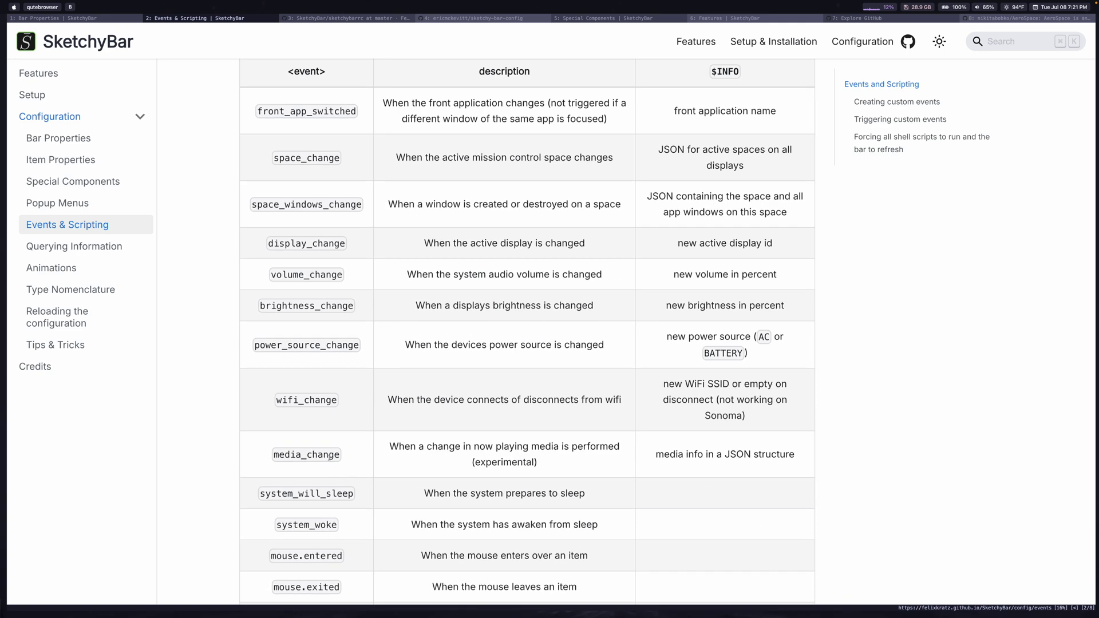
Step: Mark the media_change event and the front_app_switched description, then return to the editor
double_click(330, 455)
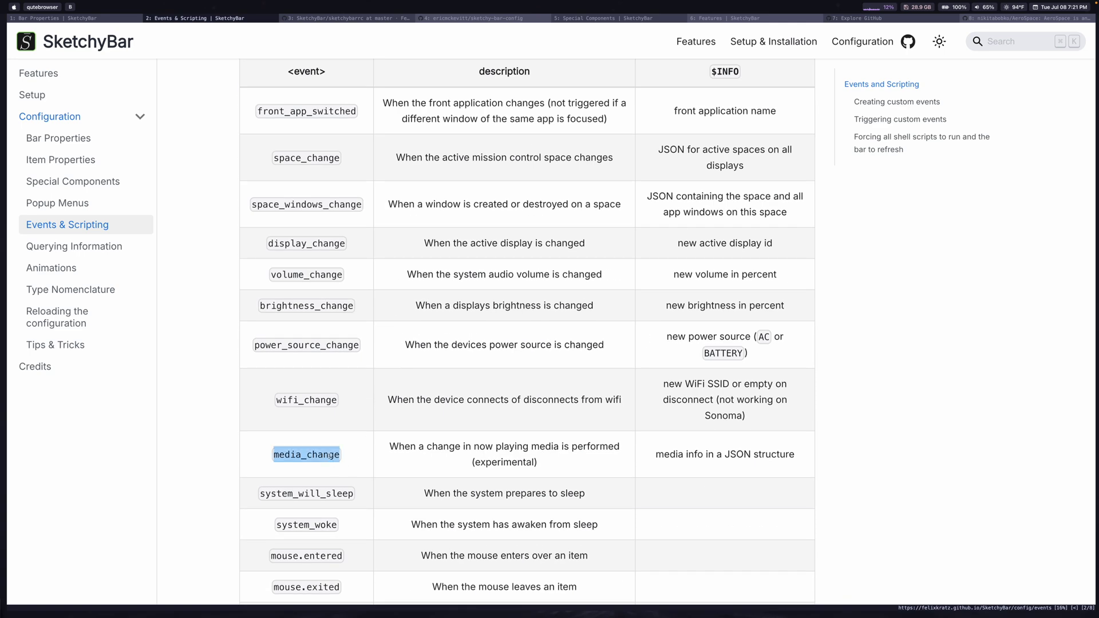
scroll(479, 424, "up", 4)
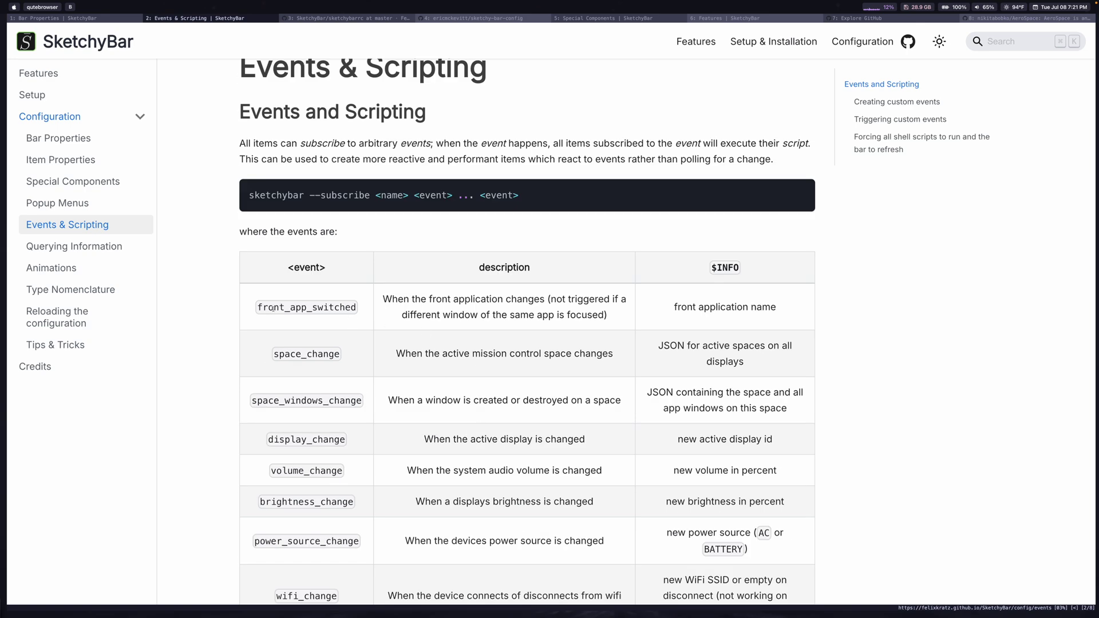
left_click_drag(434, 299, 545, 299)
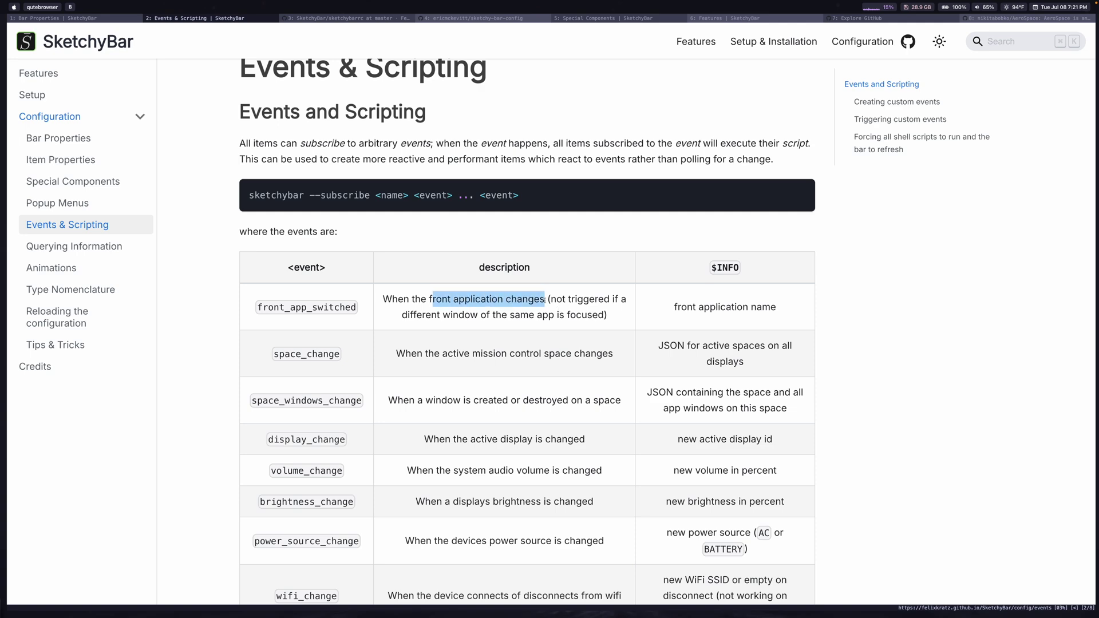
key("alt+u")
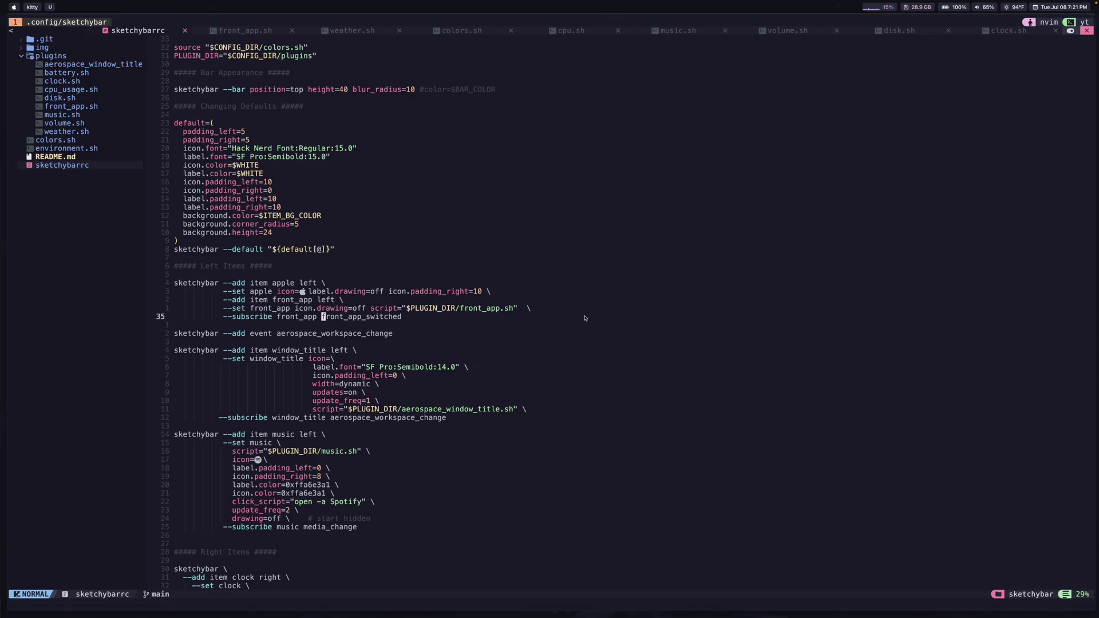
Step: Open front_app.sh through the file finder by searching 'front'
key("space")
key("space")
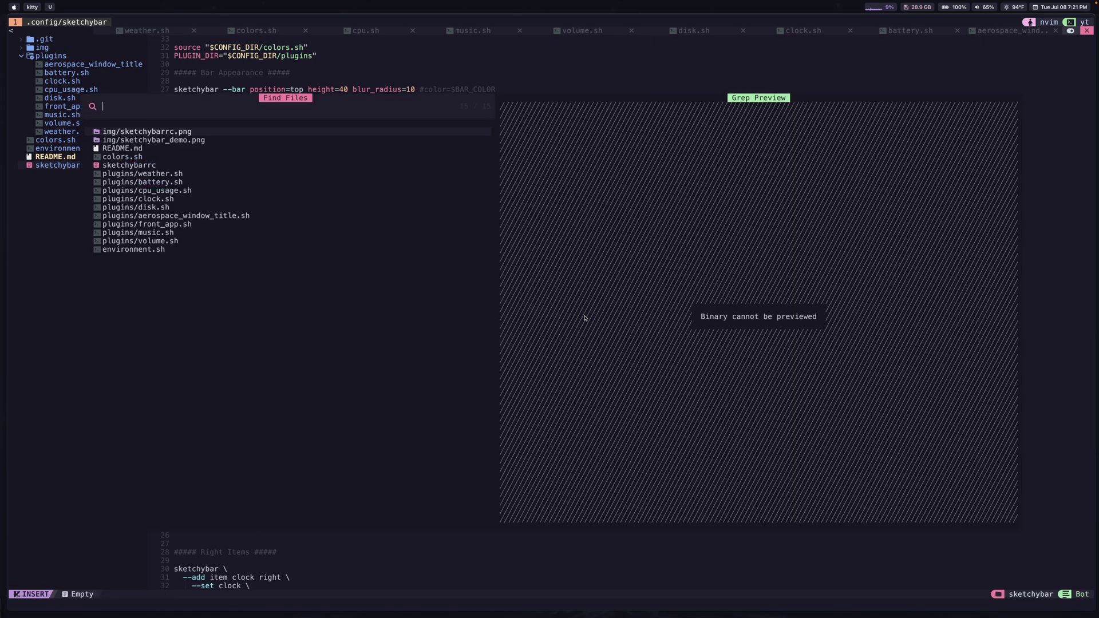
type("front")
key("Return")
Step: Select the if block in front_app.sh, then narrow down to the closing fi line
key("j")
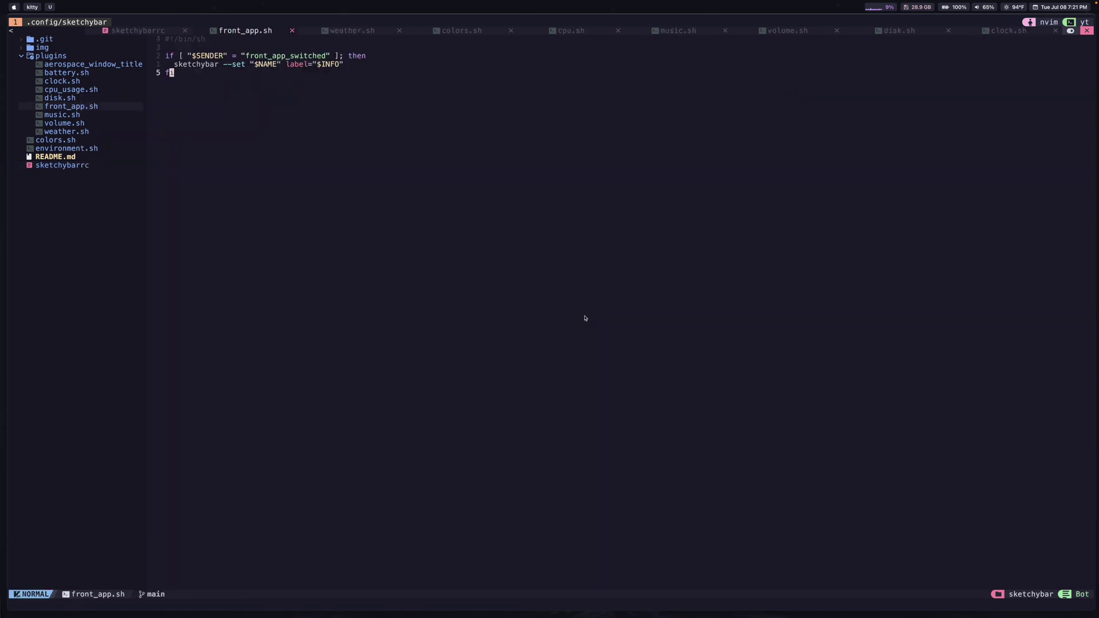
key("shift+v")
key("k")
key("k")
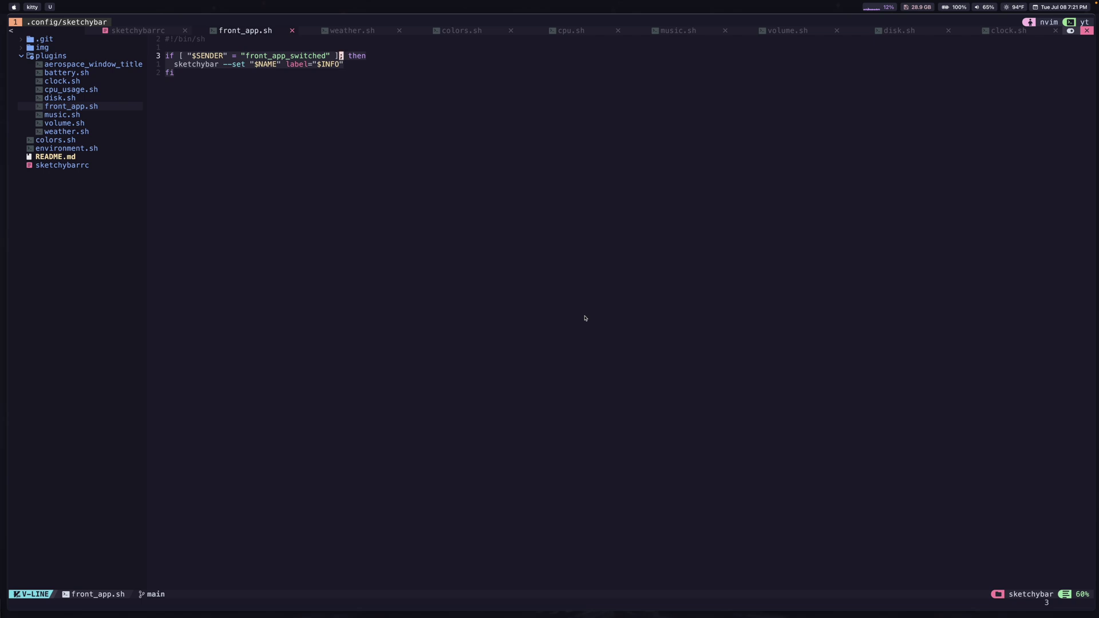
key("v")
key("j")
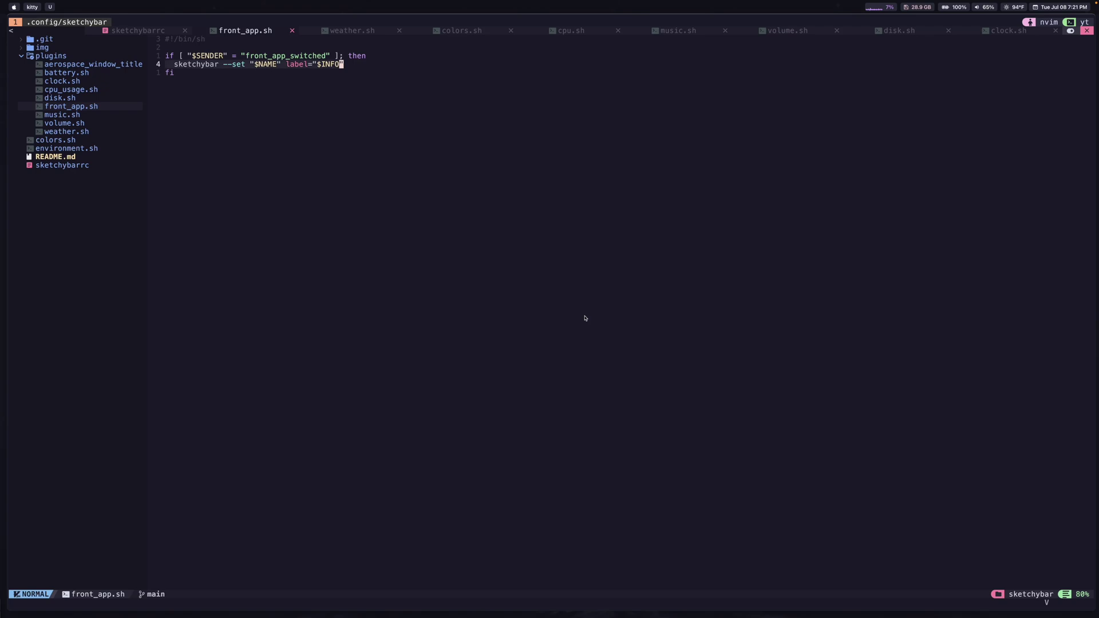
key("j")
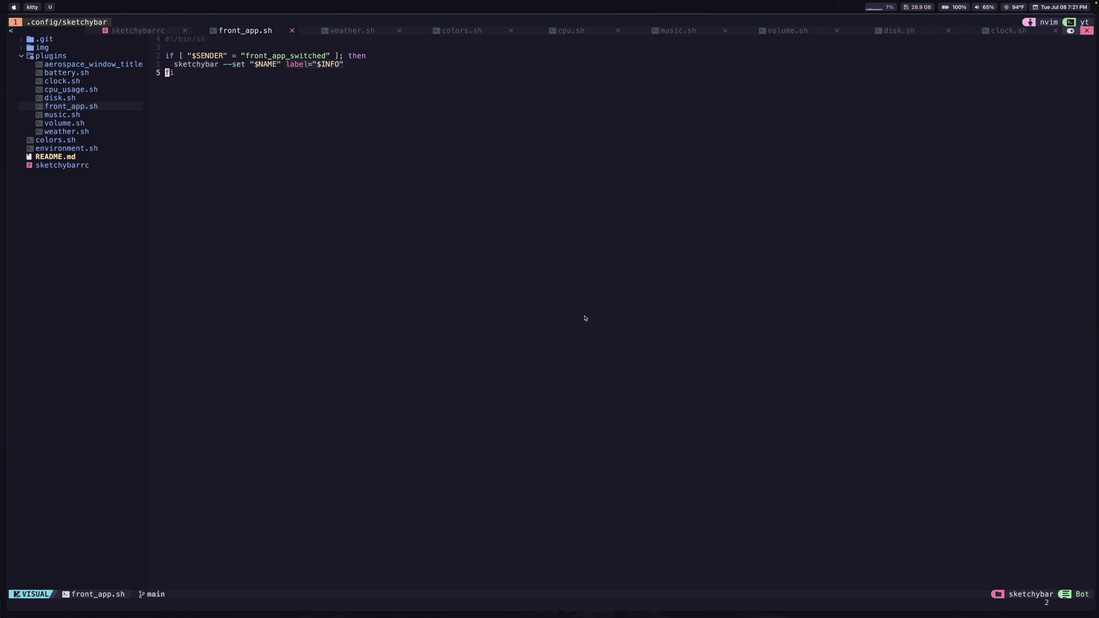
key("Escape")
Step: Point out the if test and the $NAME variable, then return to sketchybarrc
key("k")
key("k")
key("w")
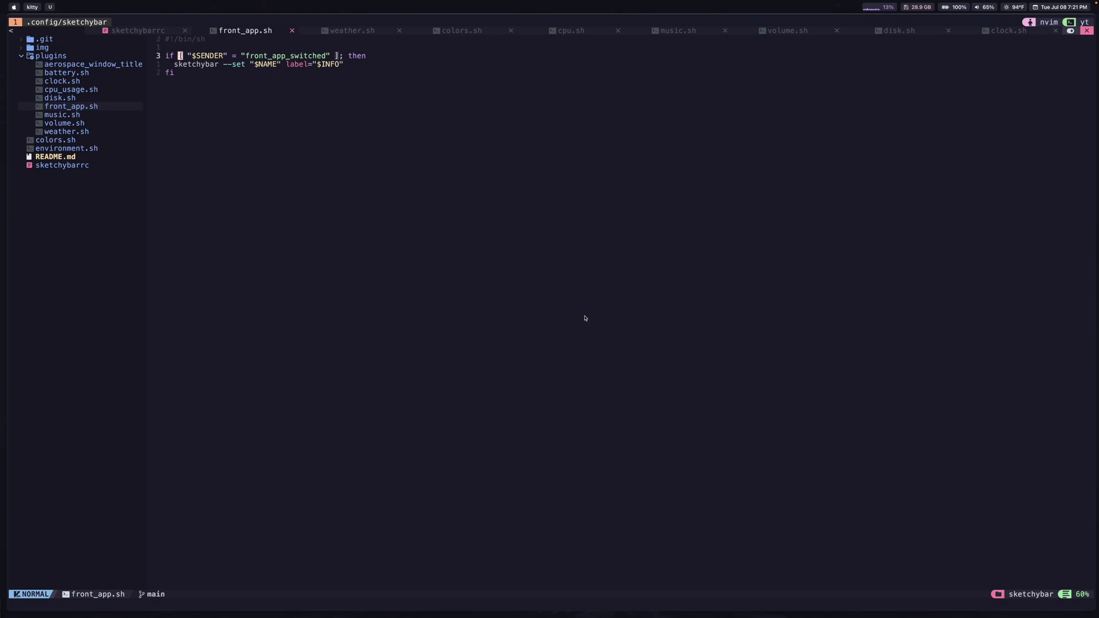
key("w")
key("w")
key("j")
key("w")
key("w")
key("w")
key("w")
key("space")
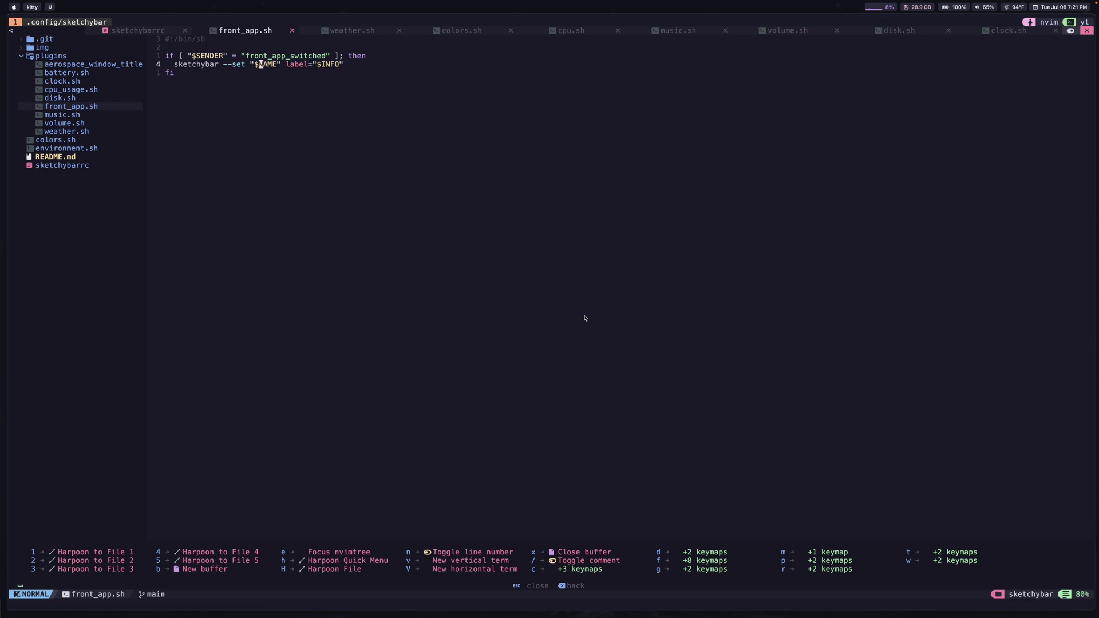
key("1")
key("V")
key("k")
key("k")
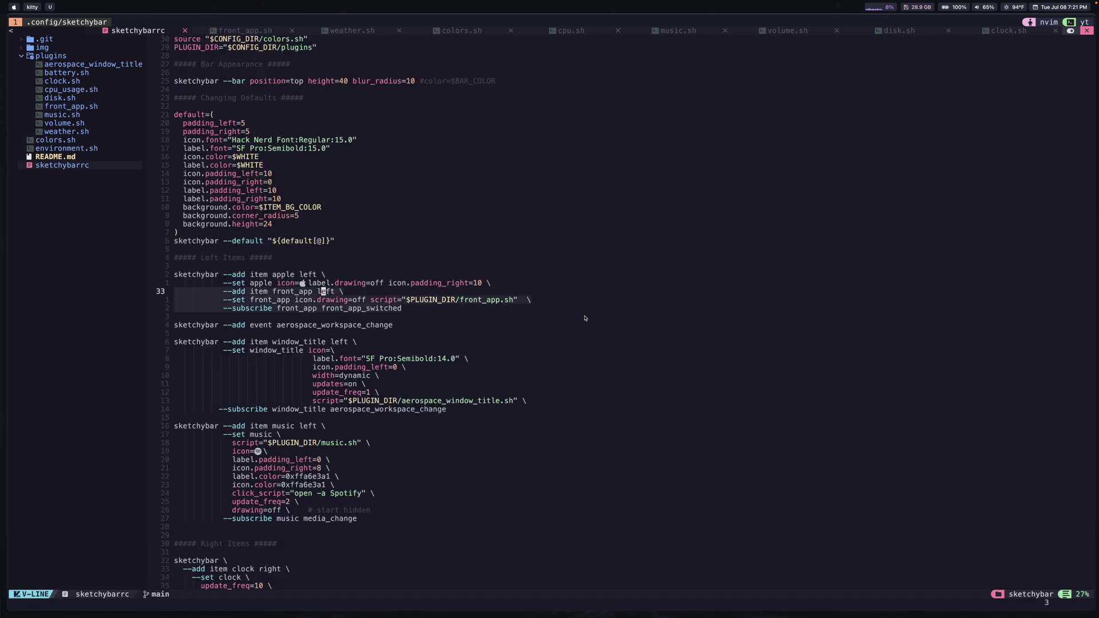
key("k")
key("k")
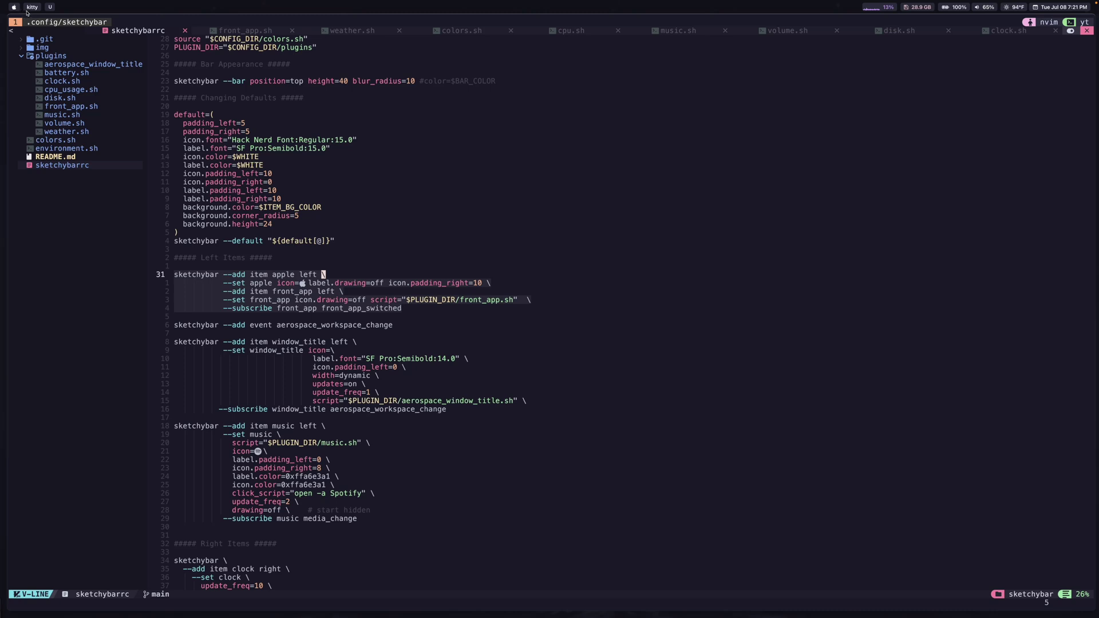
key("y")
key("7")
key("j")
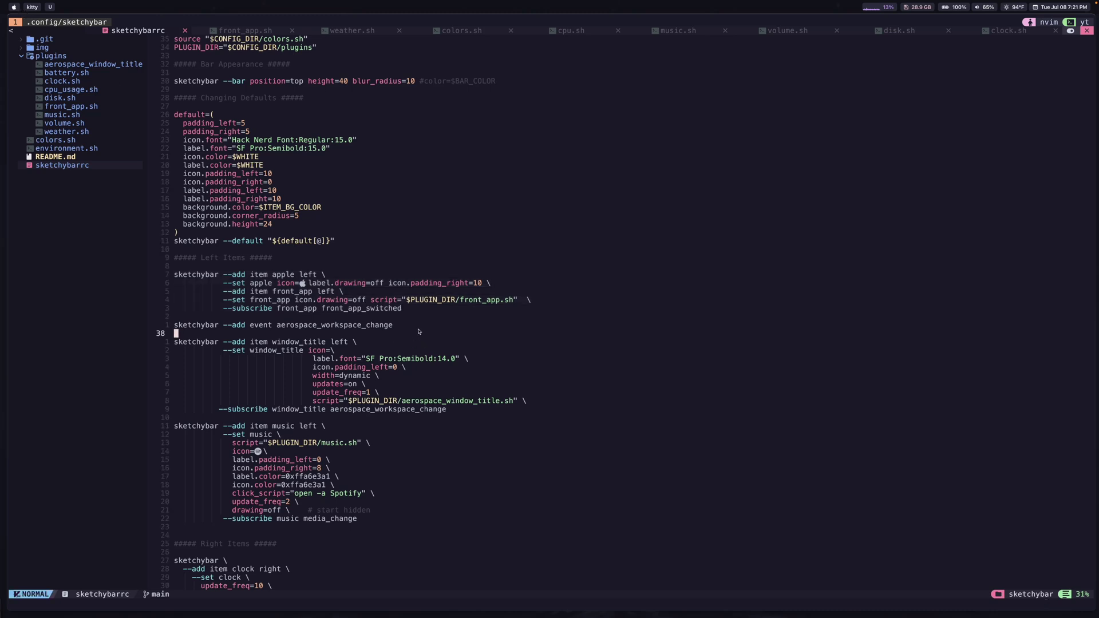
key("k")
key("shift+v")
key("j")
key("j")
key("j")
key("j")
key("j")
key("j")
key("j")
key("j")
key("j")
key("j")
key("j")
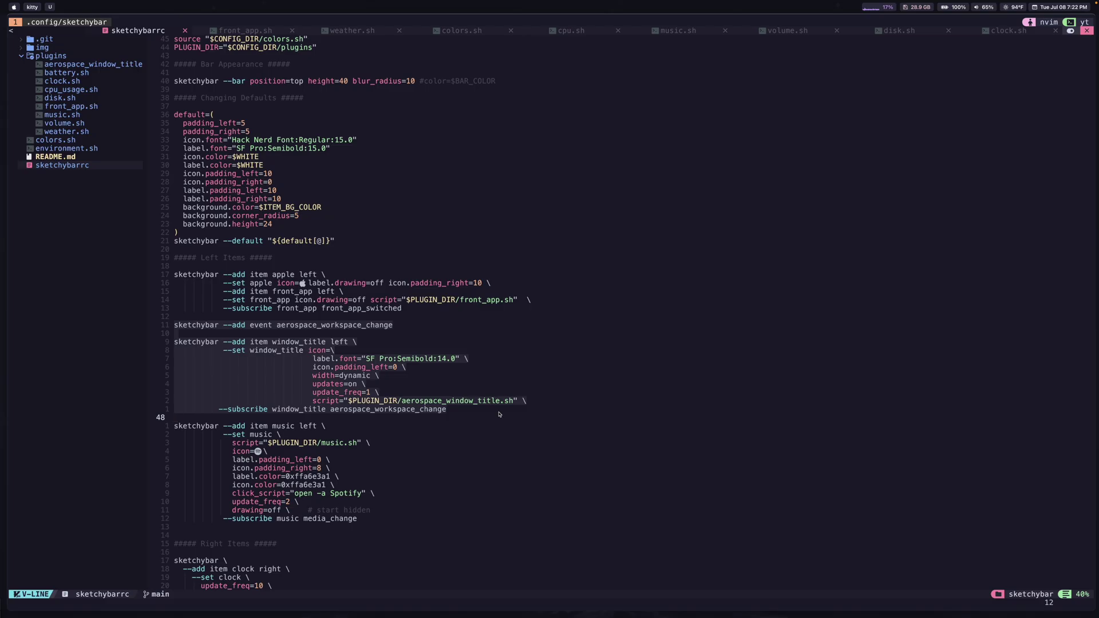
key("Escape")
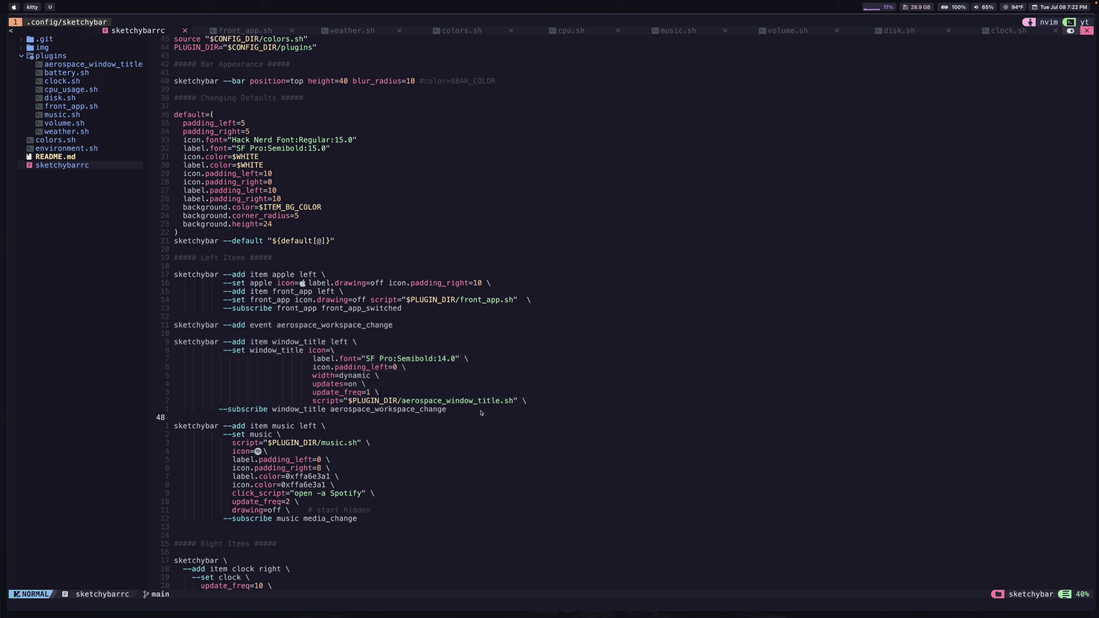
key("j")
Step: Highlight the music item block, then turn the system volume down to 0%
key("shift+v")
key("j")
key("j")
key("j")
key("j")
key("j")
key("j")
key("j")
key("j")
key("j")
key("j")
key("j")
key("j")
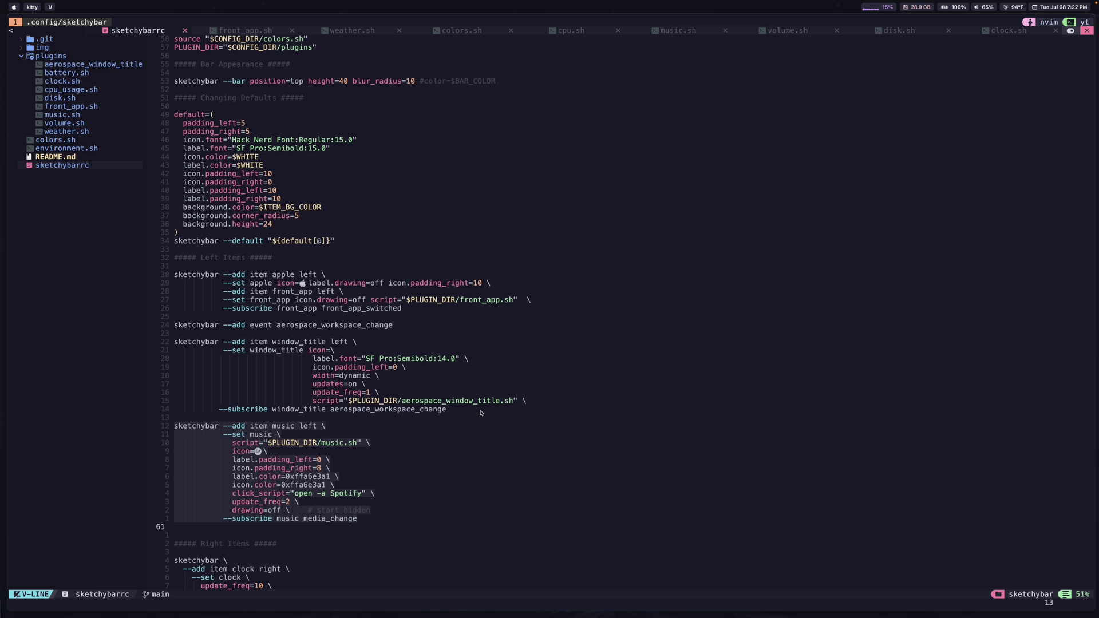
key("k")
key("k")
key("k")
key("k")
key("k")
key("k")
key("k")
key("k")
key("k")
key("k")
key("k")
key("k")
key("Escape")
key("w")
key("w")
key("w")
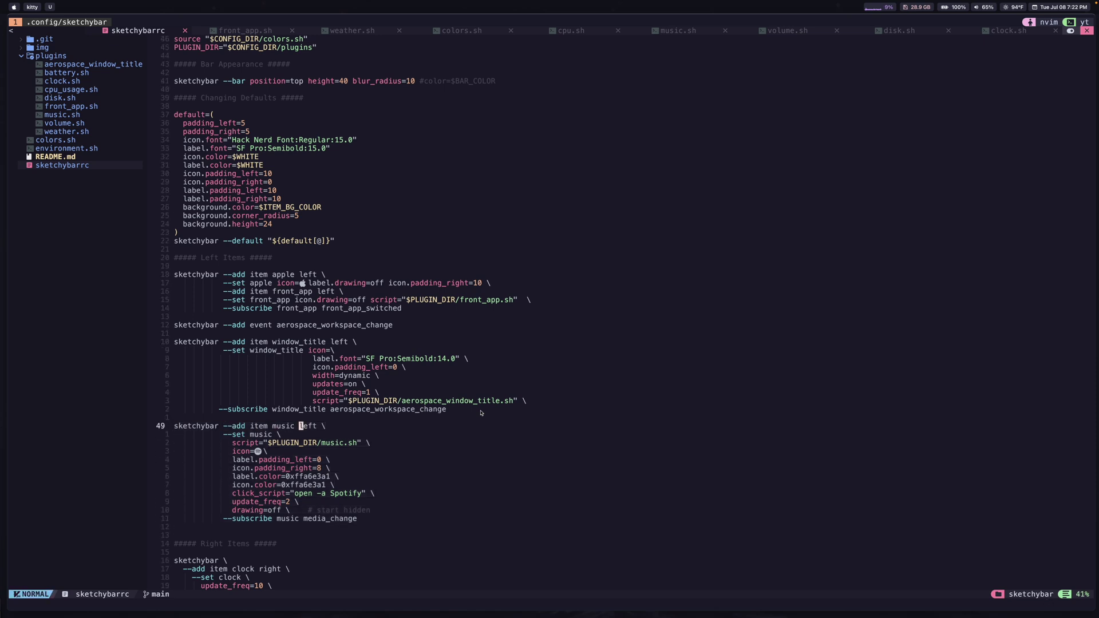
key("XF86AudioLowerVolume")
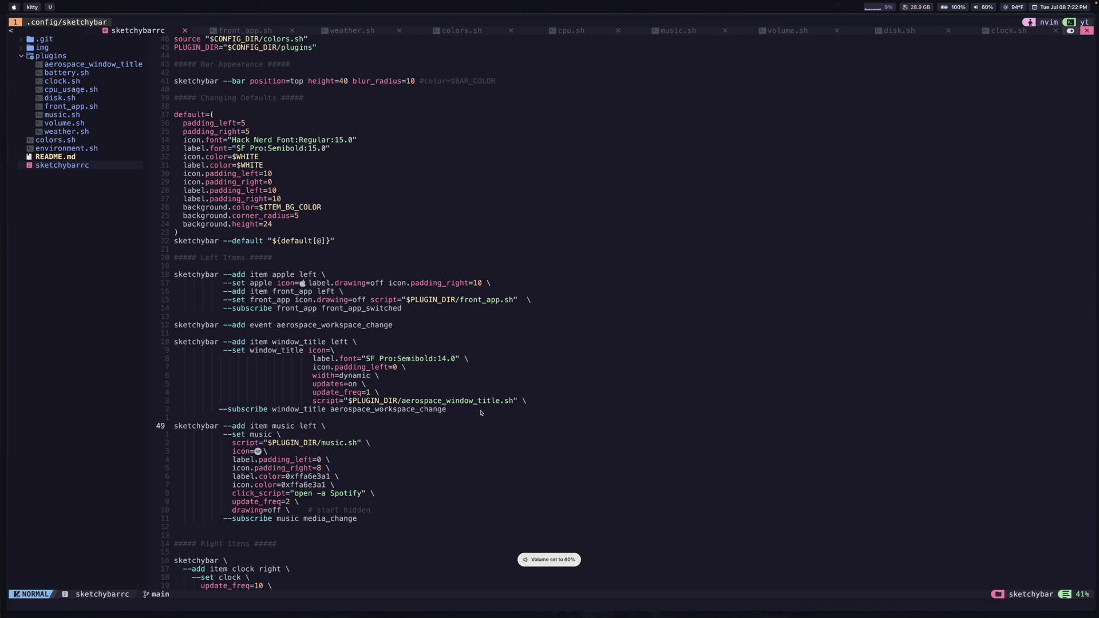
key("XF86AudioLowerVolume")
key("XF86AudioLowerVolume")
key("XF86AudioLowerVolume")
key("XF86AudioLowerVolume")
key("XF86AudioLowerVolume")
key("XF86AudioLowerVolume")
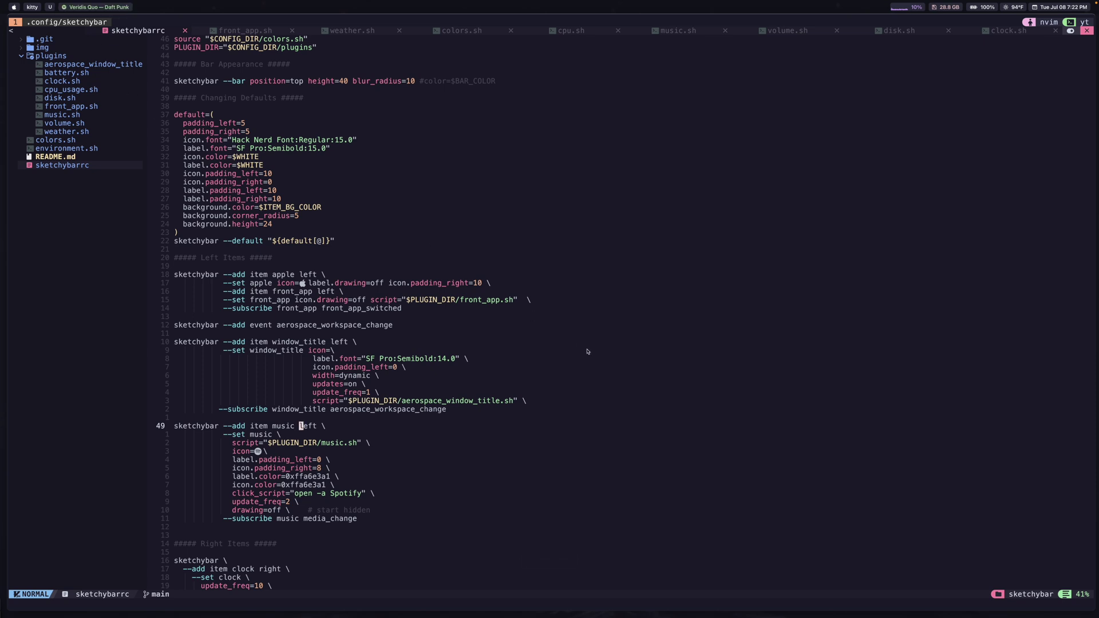
Step: Select the music icon, padding, colour and click_script settings lines
key("j")
key("j")
key("j")
key("V")
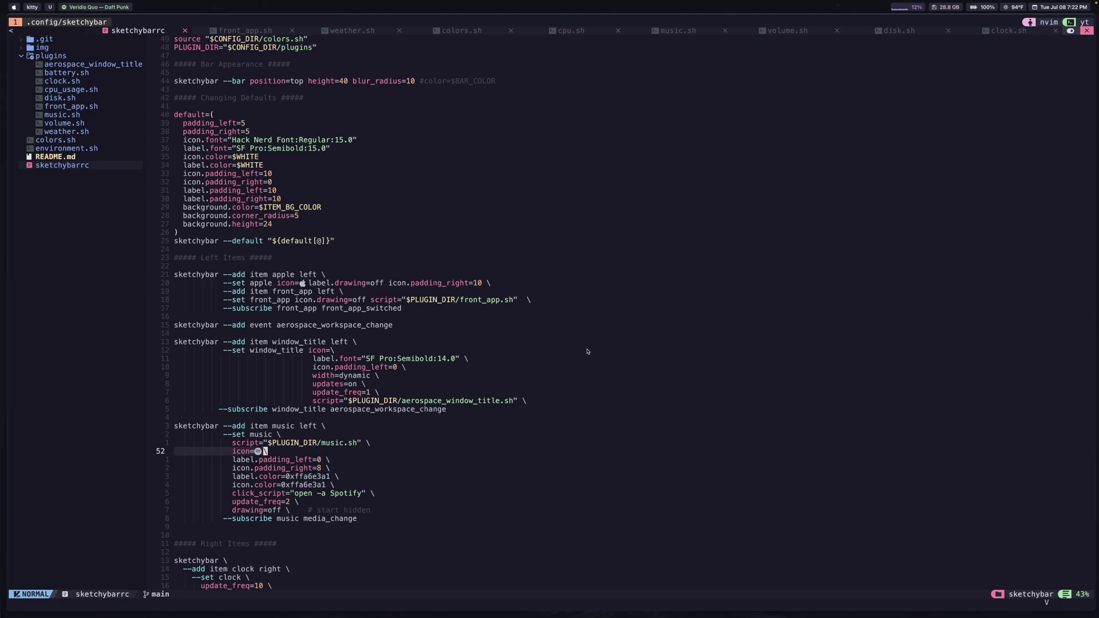
key("j")
key("V")
key("j")
key("j")
key("j")
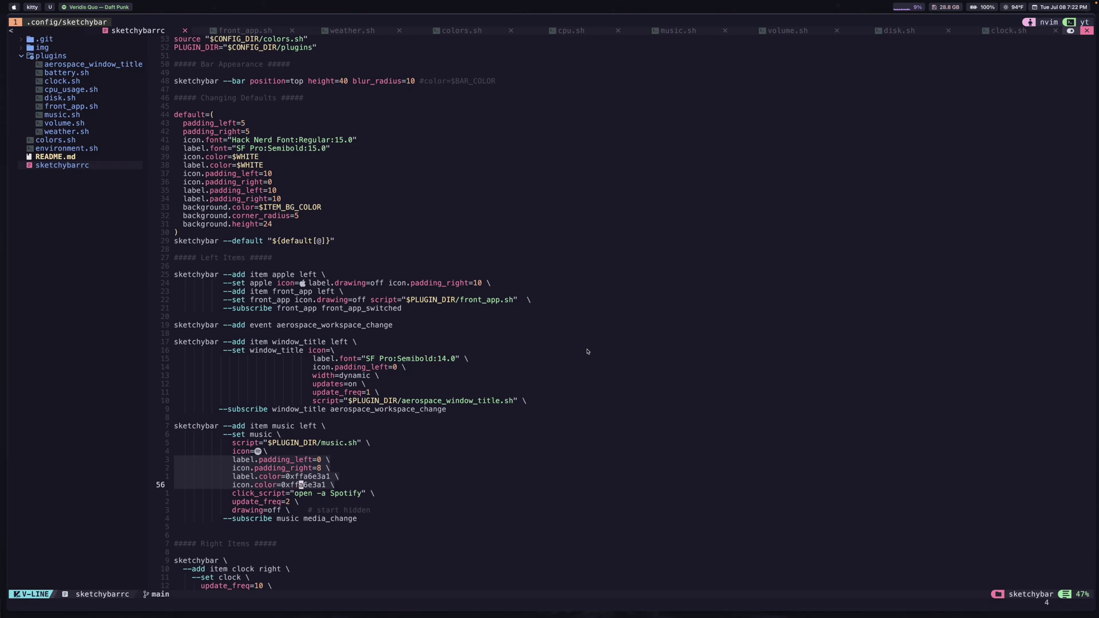
key("j")
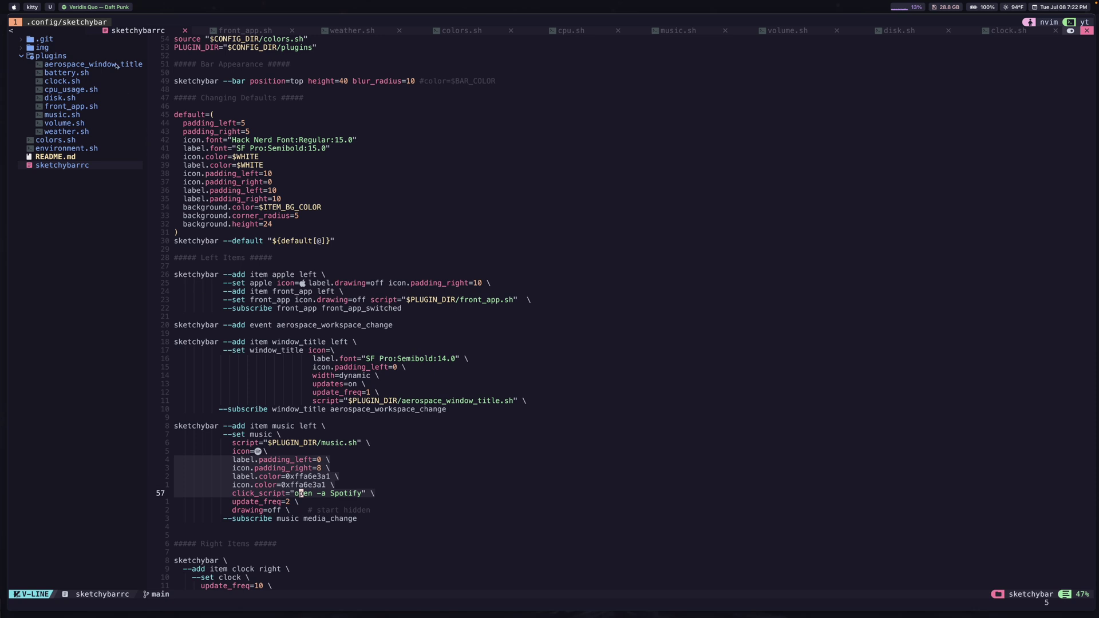
Step: Open Spotify from the bar's music item, then return to the editor and clear the selection
left_click(99, 9)
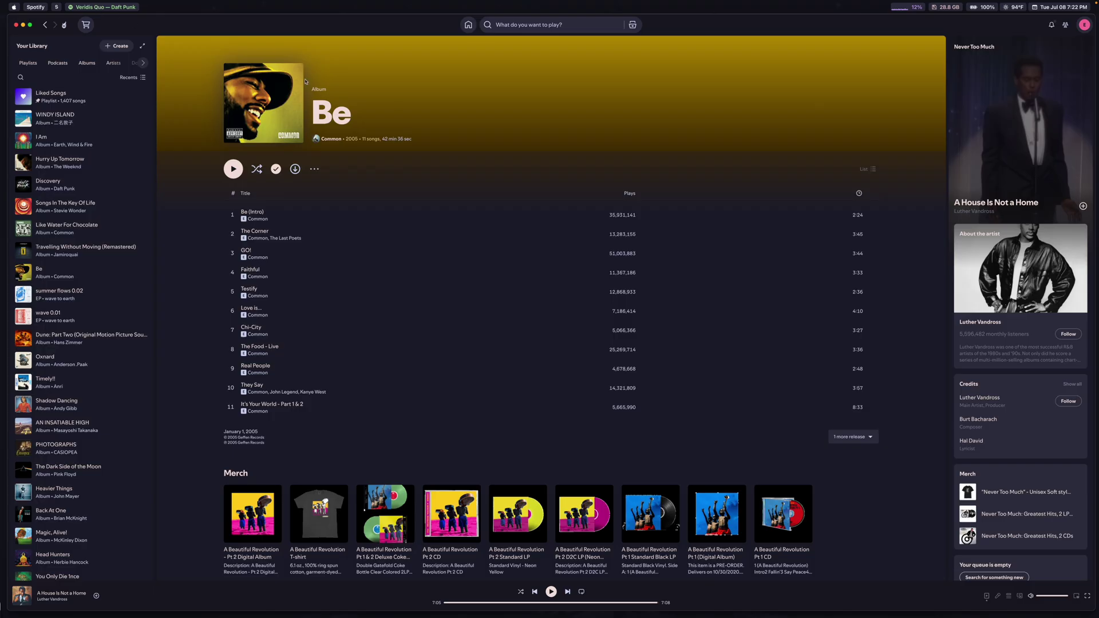
key("super+Tab")
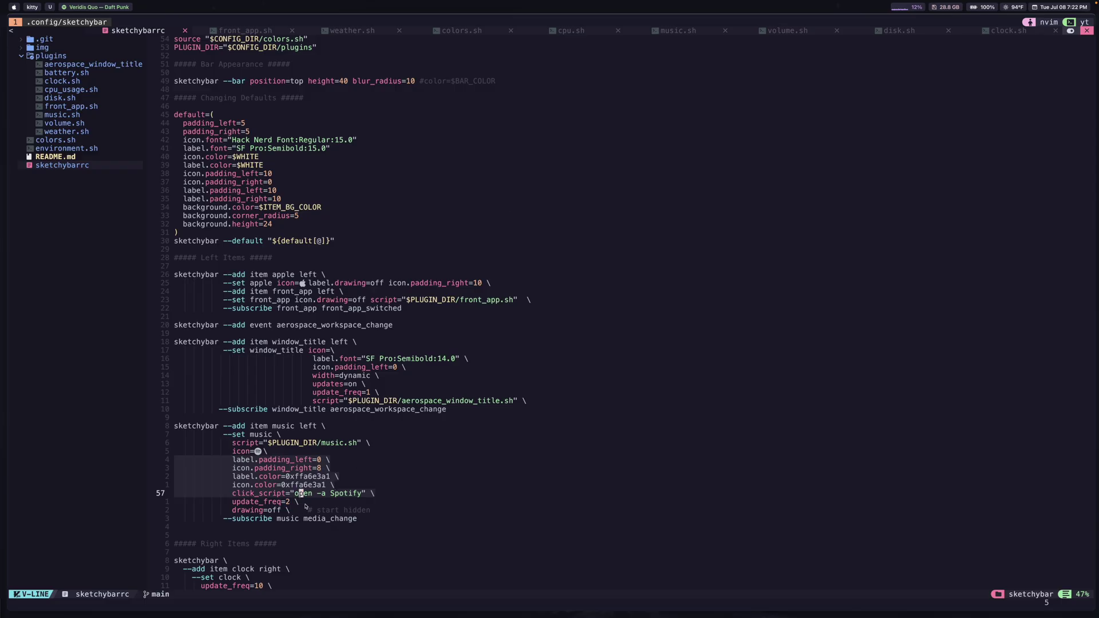
left_click(307, 502)
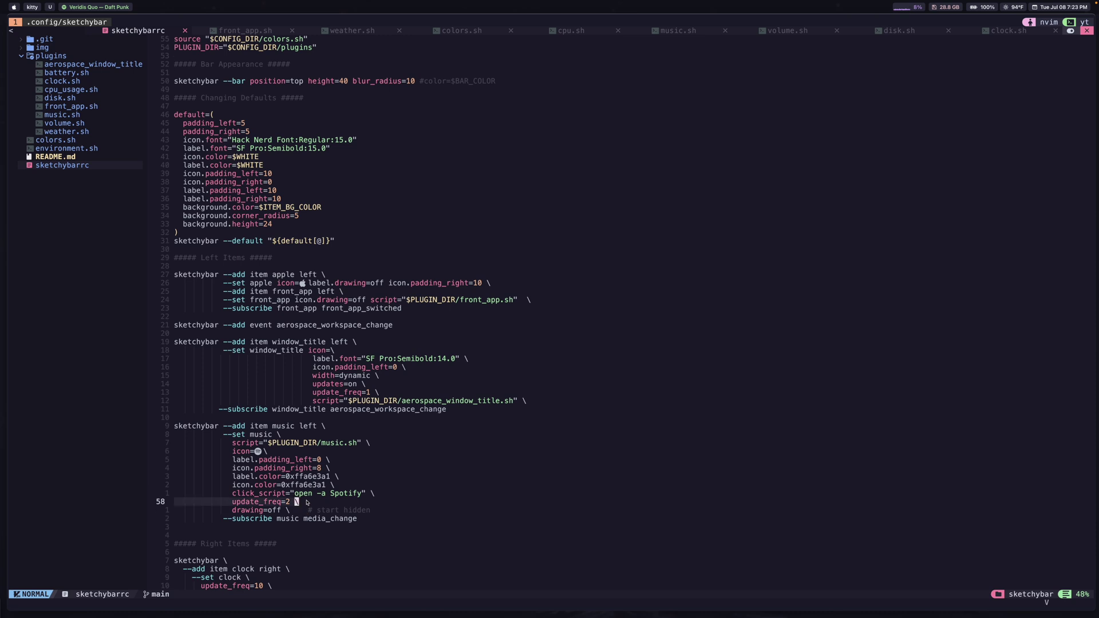
Step: Highlight the music item's script= line in sketchybarrc, then bring up the file finder
key("k")
key("k")
key("k")
key("k")
key("k")
key("k")
key("k")
key("k")
key("k")
key("k")
key("j")
key("j")
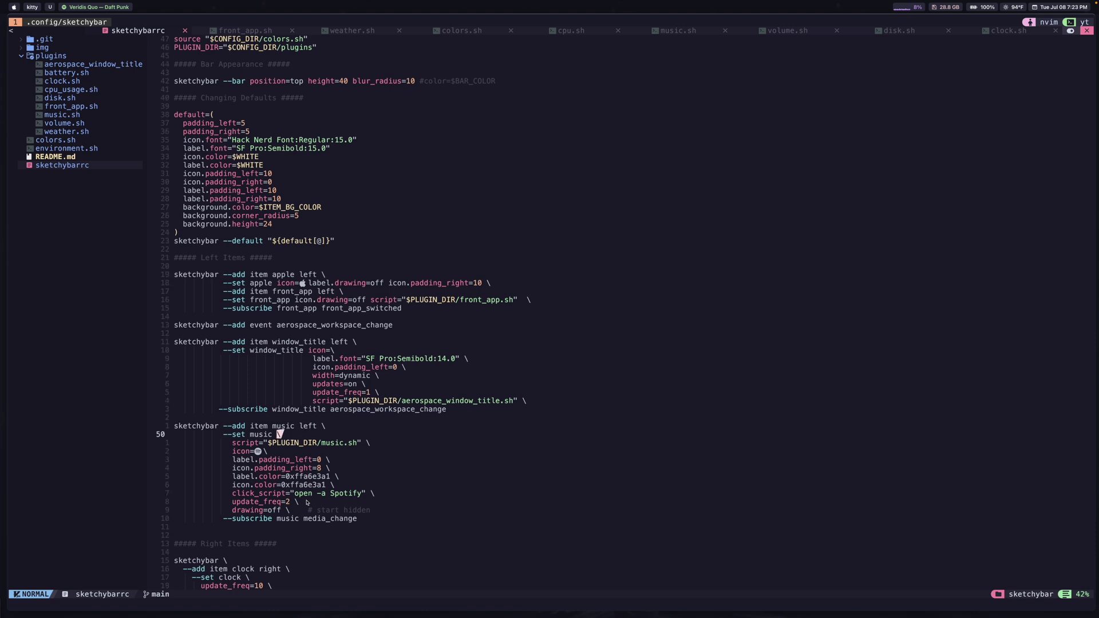
key("j")
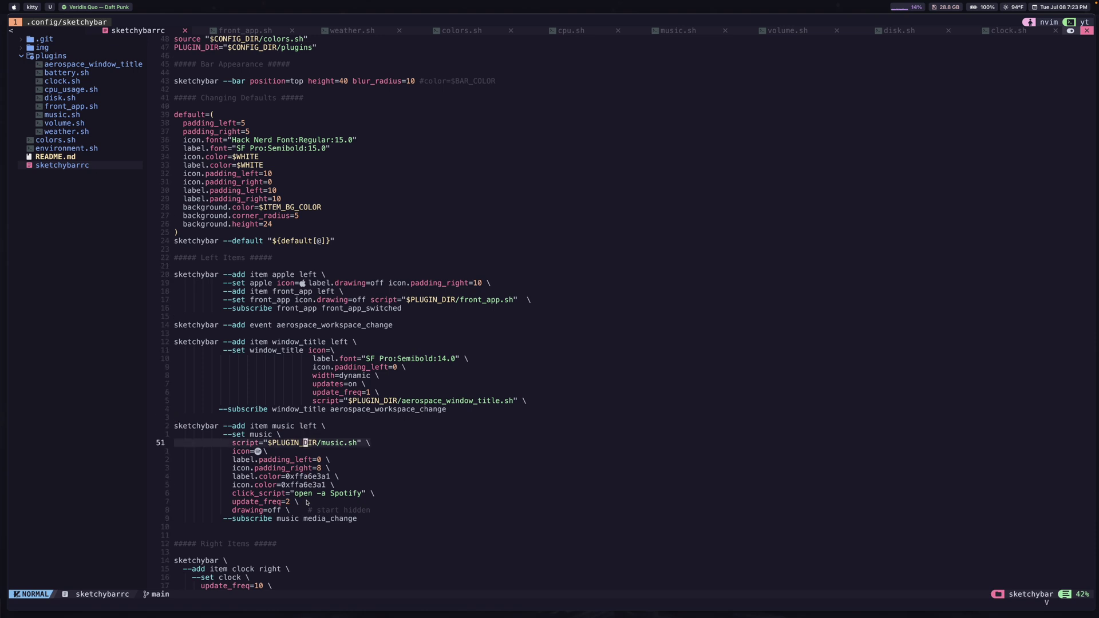
key("shift+v")
key("Escape")
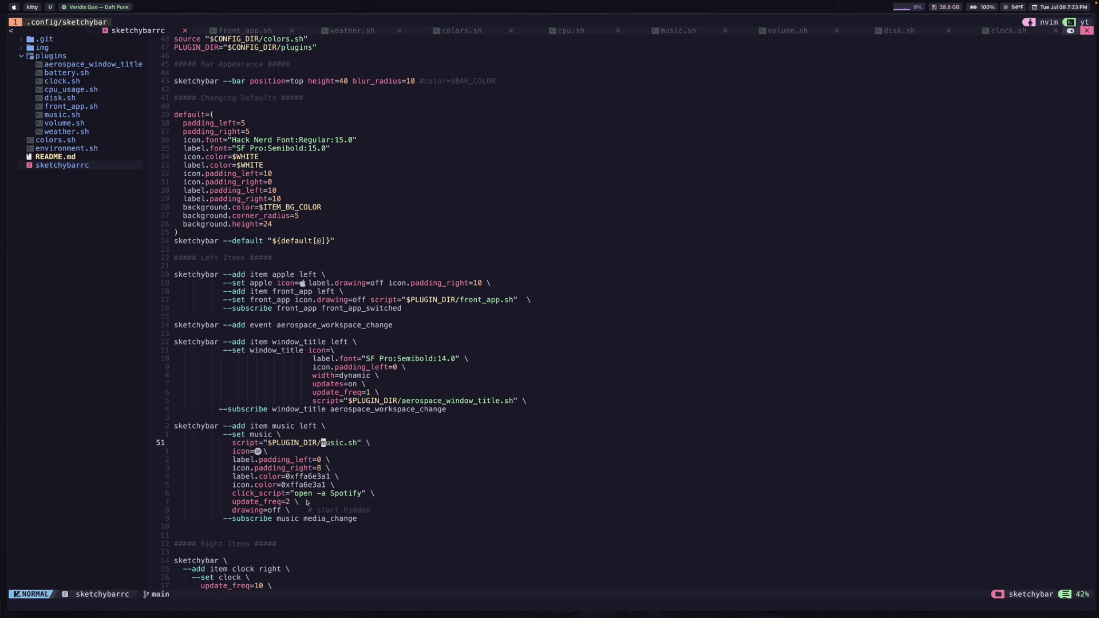
key("space")
key("space")
Step: Open music.sh via the finder with 'music' and read its Spotify check and rmpc fallback
type("music")
key("Return")
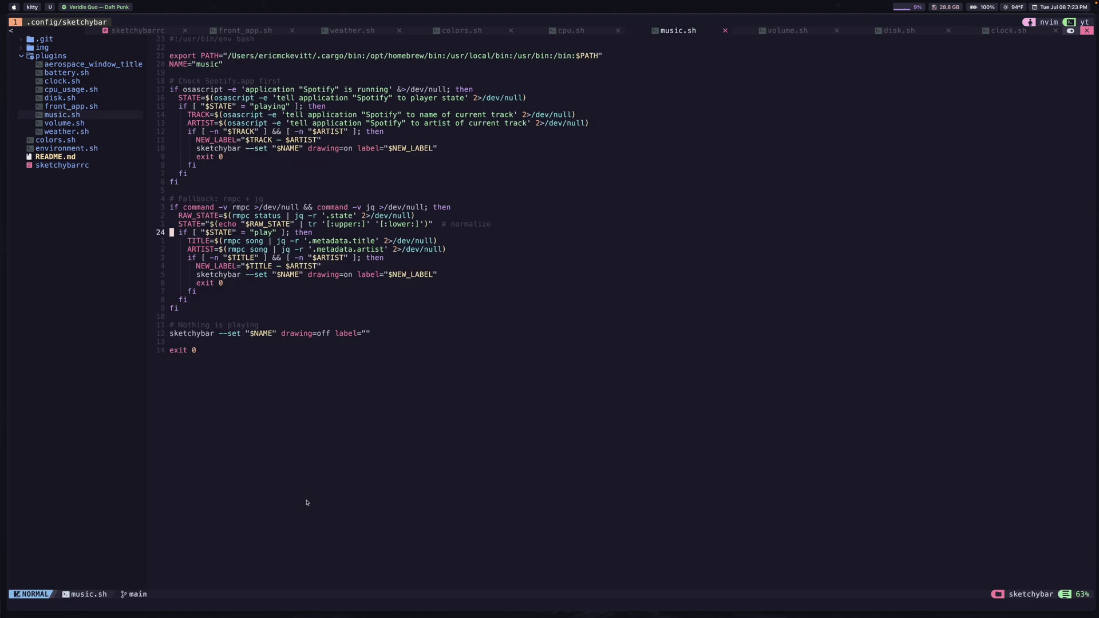
key("j")
key("j")
key("j")
key("j")
key("j")
key("j")
key("j")
key("j")
key("j")
key("k")
key("k")
key("k")
key("k")
key("k")
key("k")
key("k")
key("k")
key("k")
key("k")
key("k")
key("k")
key("k")
key("k")
key("k")
key("k")
key("k")
key("k")
key("k")
key("k")
key("k")
key("k")
key("k")
key("k")
key("k")
key("k")
key("k")
key("k")
key("k")
key("k")
key("k")
key("k")
key("k")
key("k")
key("k")
Step: Highlight the Spotify check block in music.sh, then jump back to sketchybarrc
key("V")
key("j")
key("j")
key("j")
key("j")
key("j")
key("j")
key("j")
key("j")
key("j")
key("j")
key("j")
key("j")
key("j")
key("j")
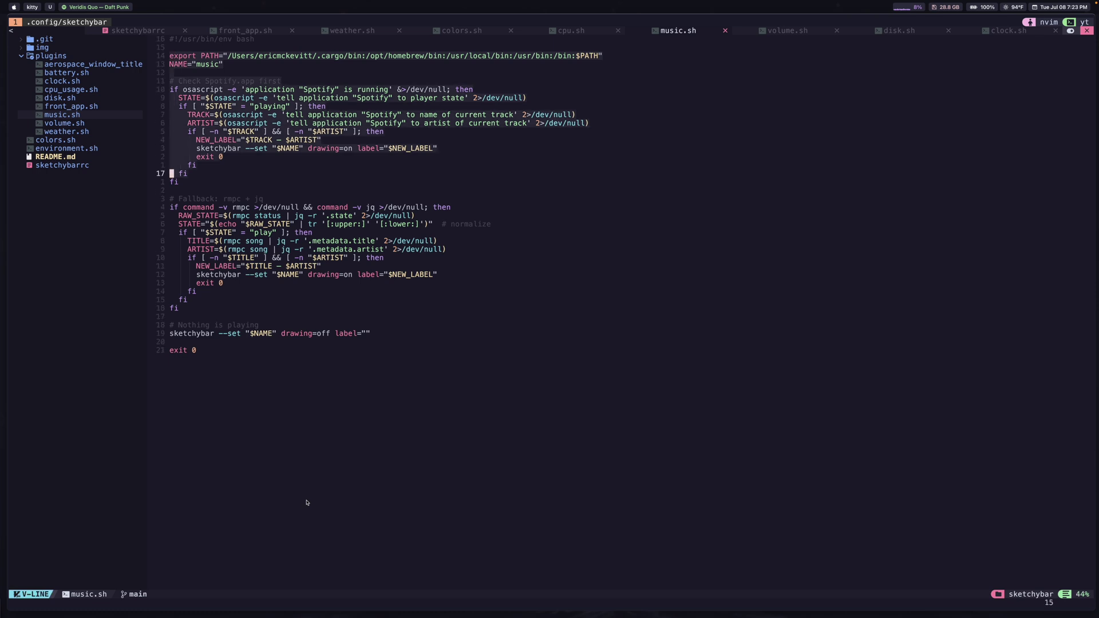
key("y")
key("ctrl+o")
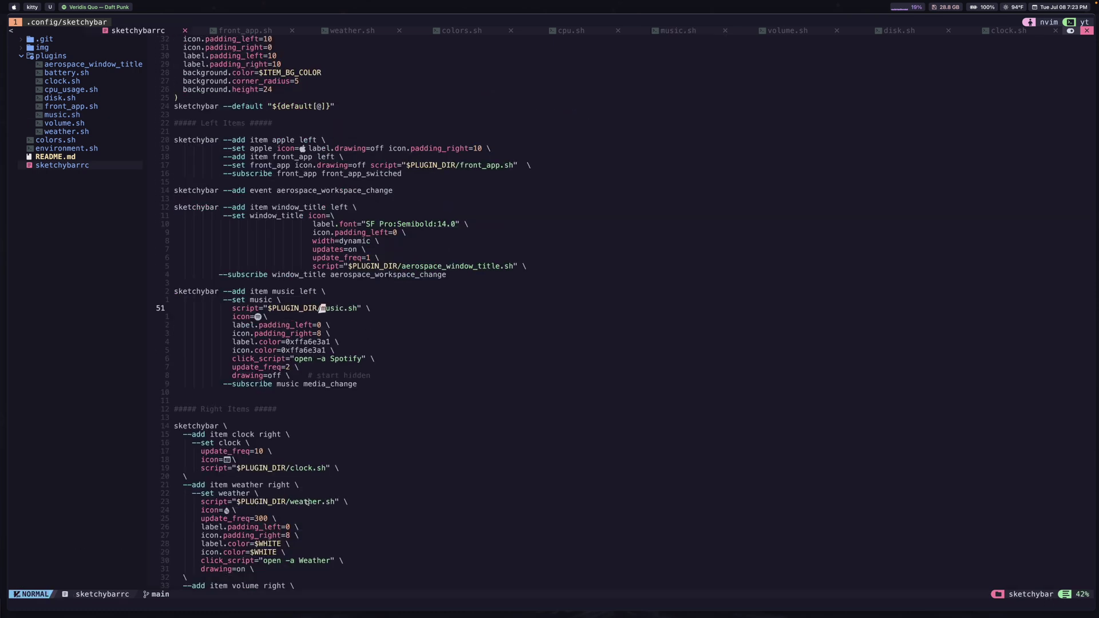
Step: Highlight the --subscribe music media_change line, then switch to the Events & Scripting docs
key("j")
key("j")
key("j")
key("j")
key("j")
key("j")
key("j")
key("j")
key("j")
key("V")
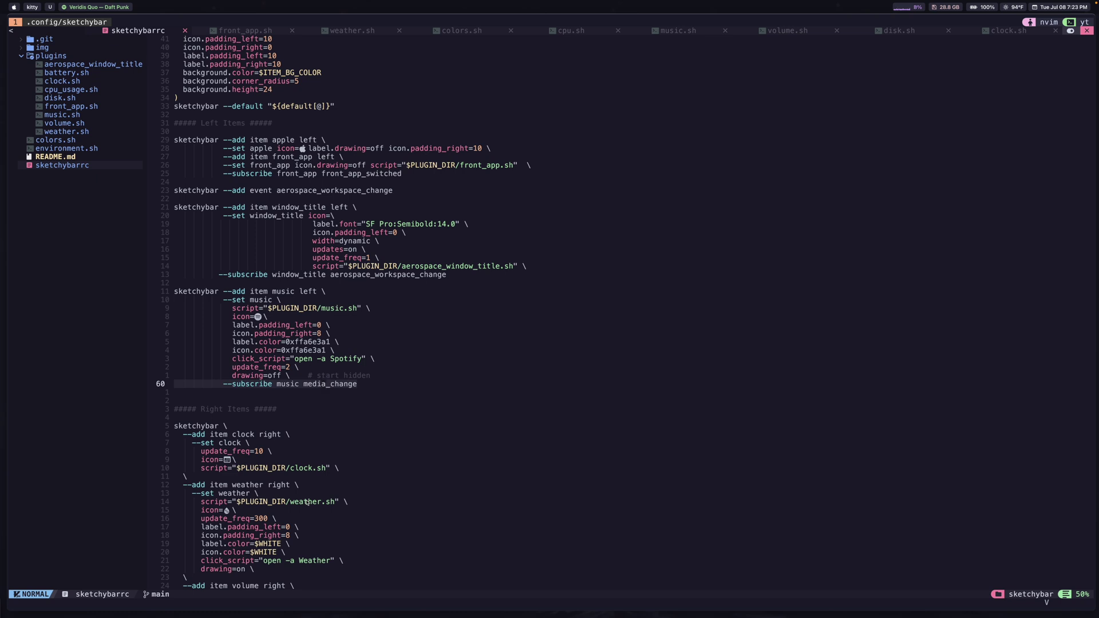
key("Escape")
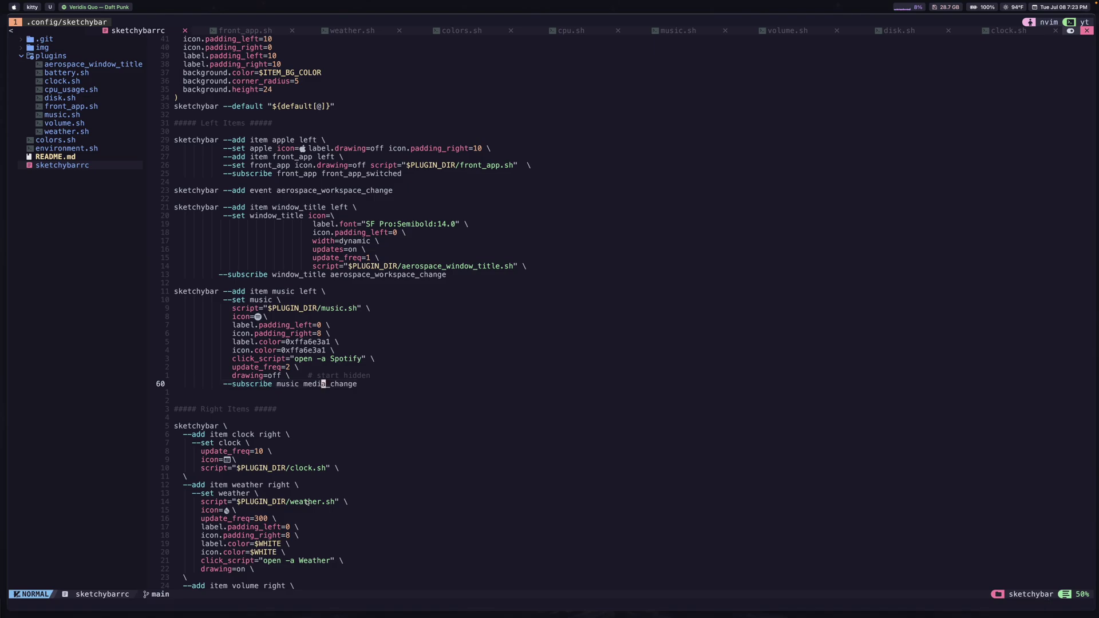
key("super+Tab")
Step: Search the docs for 'media' to find the media_change event, then return to Neovim
type("media")
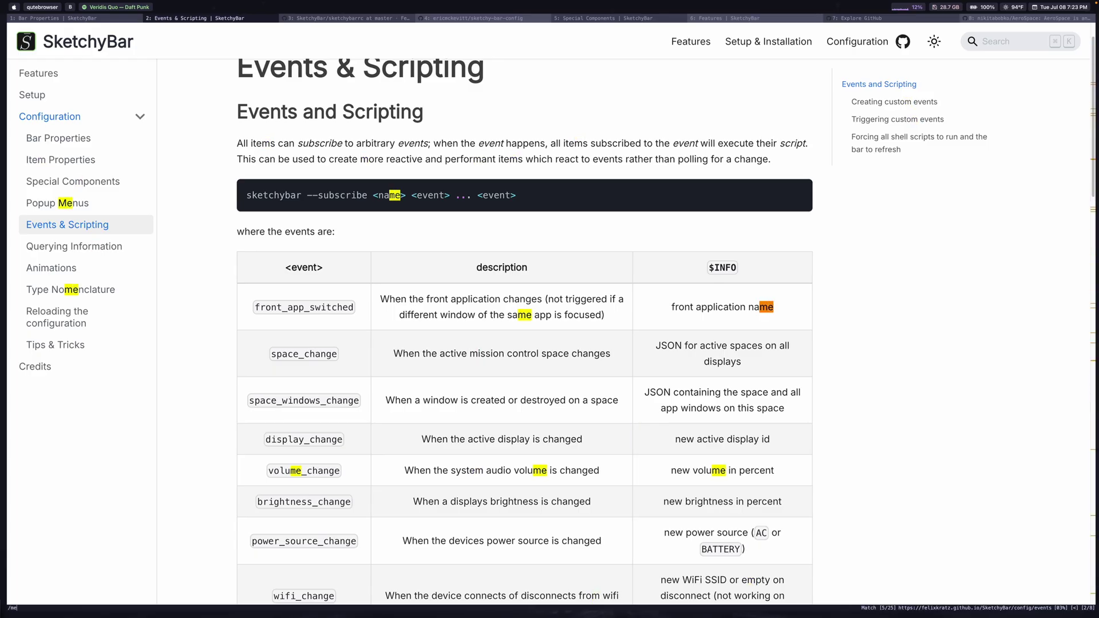
key("Return")
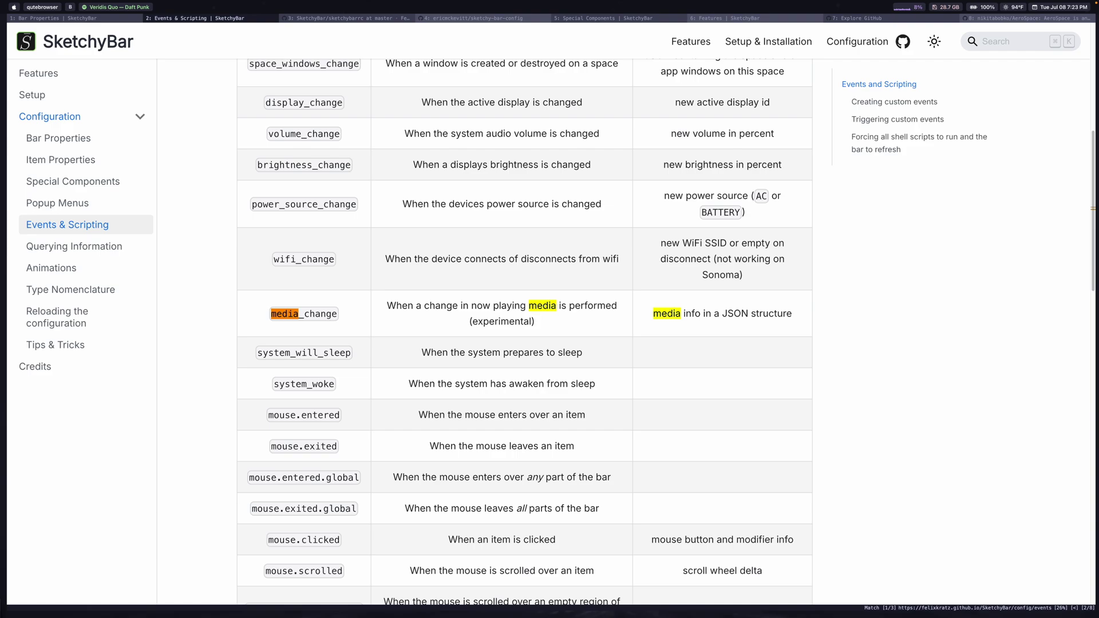
key("super+Tab")
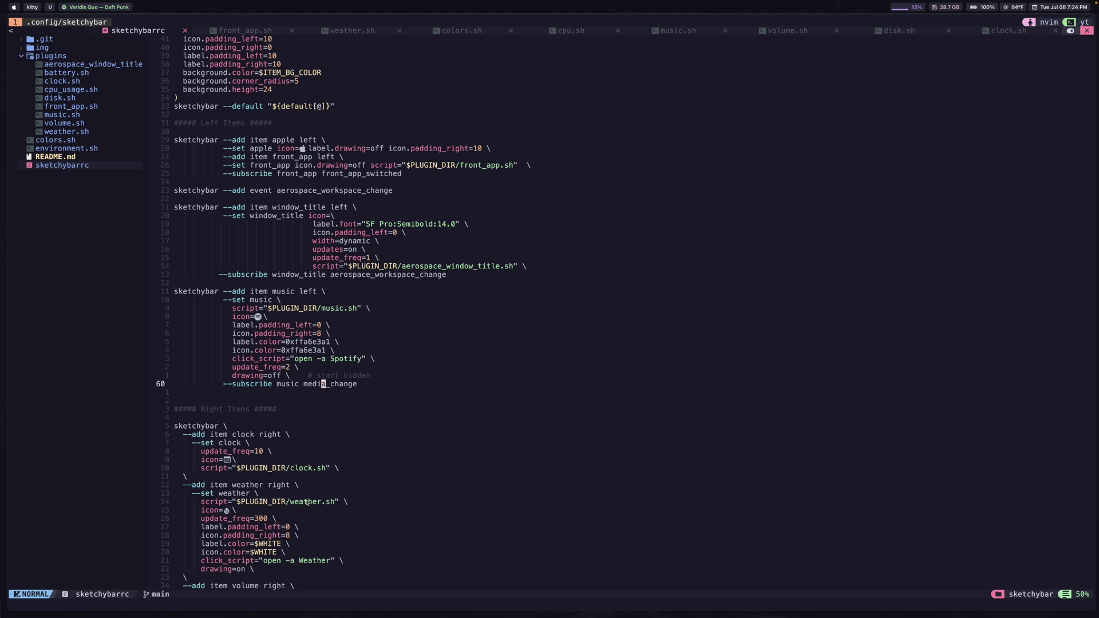
key("k")
key("k")
key("shift+v")
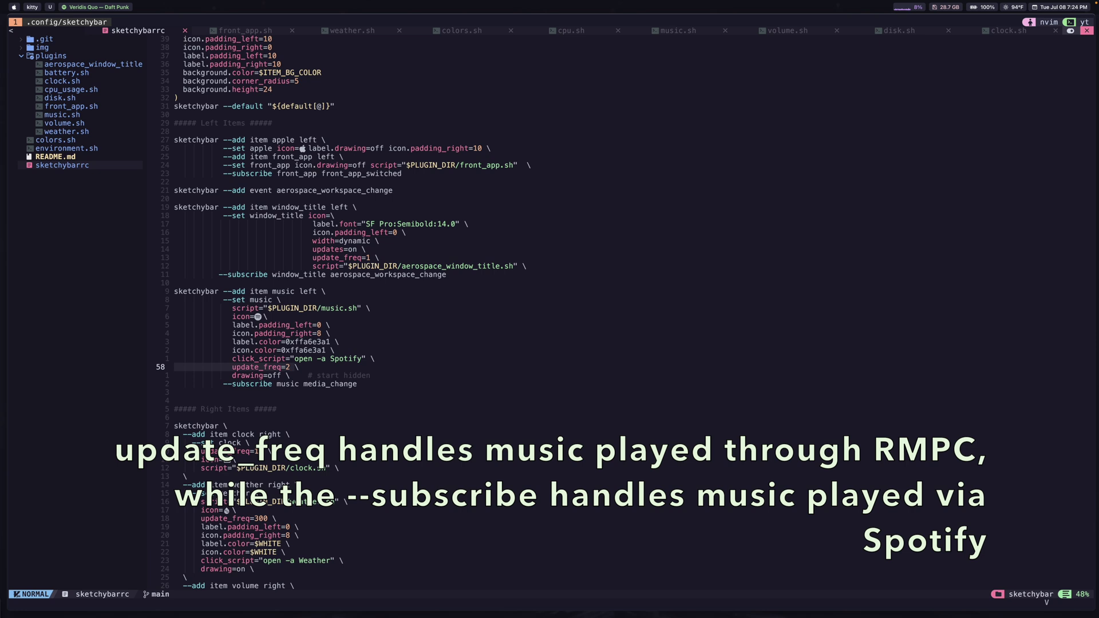
key("Escape")
key("j")
key("j")
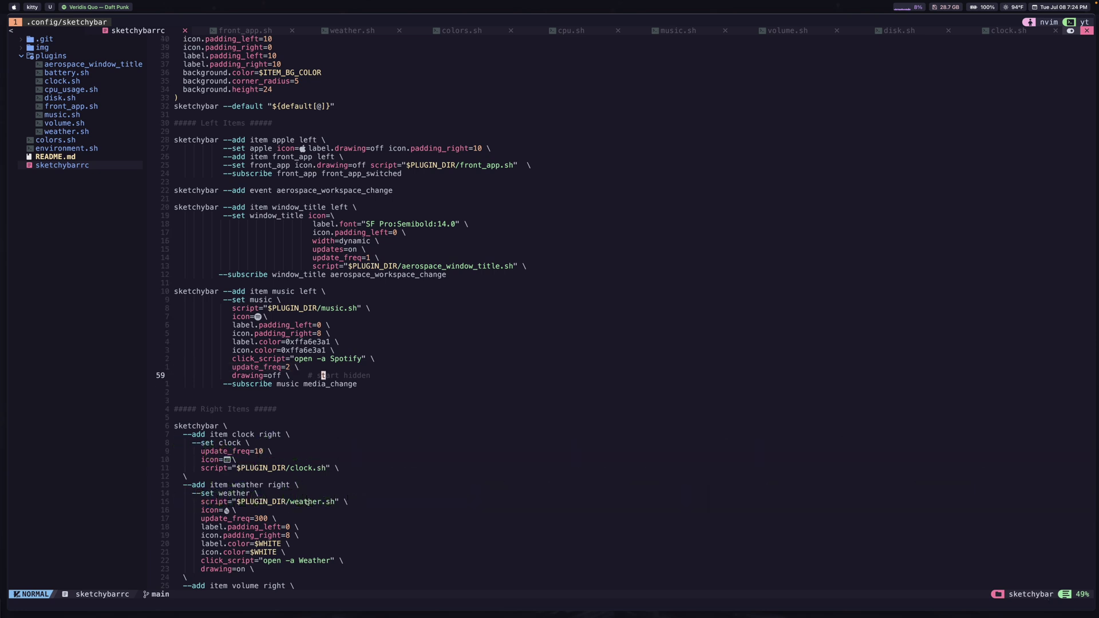
key("V")
key("k")
key("k")
key("k")
key("k")
key("k")
key("k")
key("k")
key("k")
key("k")
key("k")
key("k")
key("k")
key("k")
key("k")
key("k")
key("k")
key("k")
key("k")
key("k")
key("k")
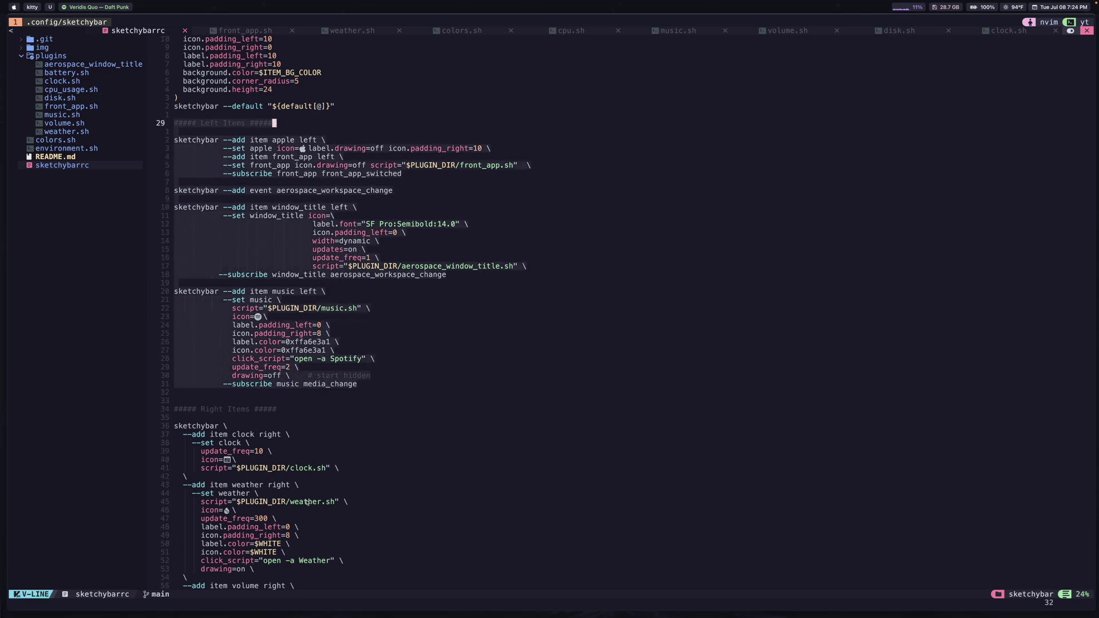
key("o")
key("Escape")
key("j")
key("j")
key("j")
key("j")
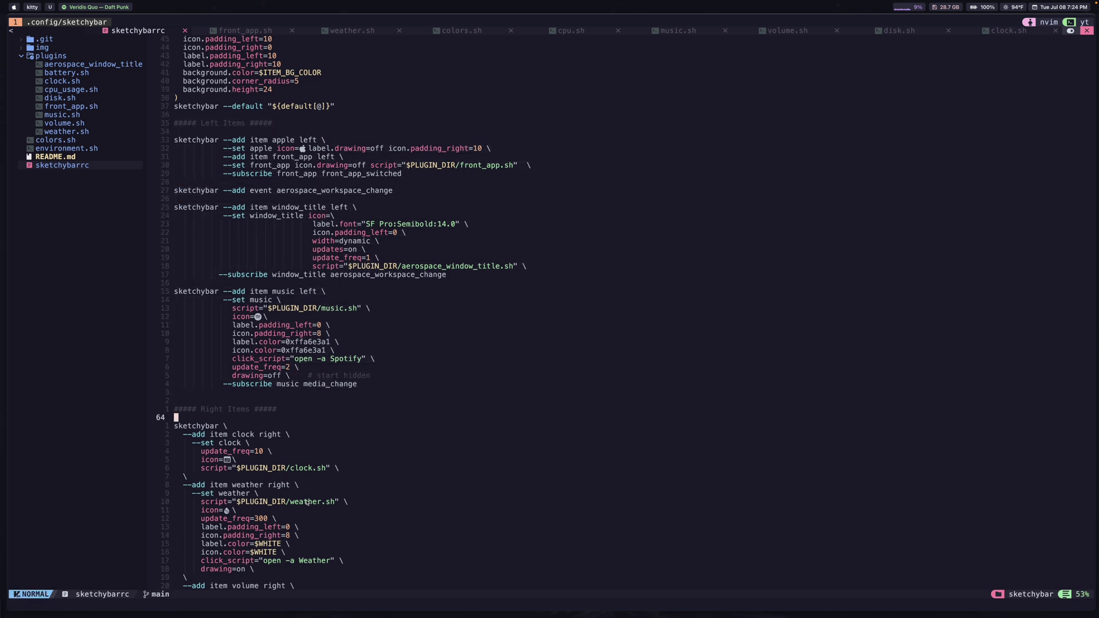
key("j")
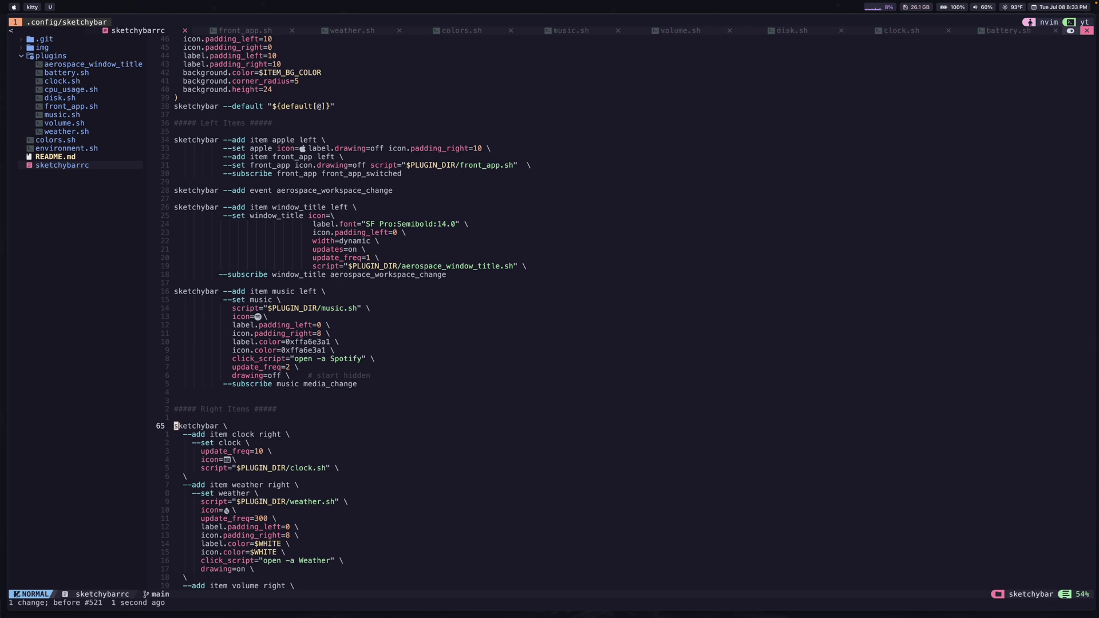
key("shift+v")
key("j")
key("j")
key("j")
key("j")
key("j")
key("j")
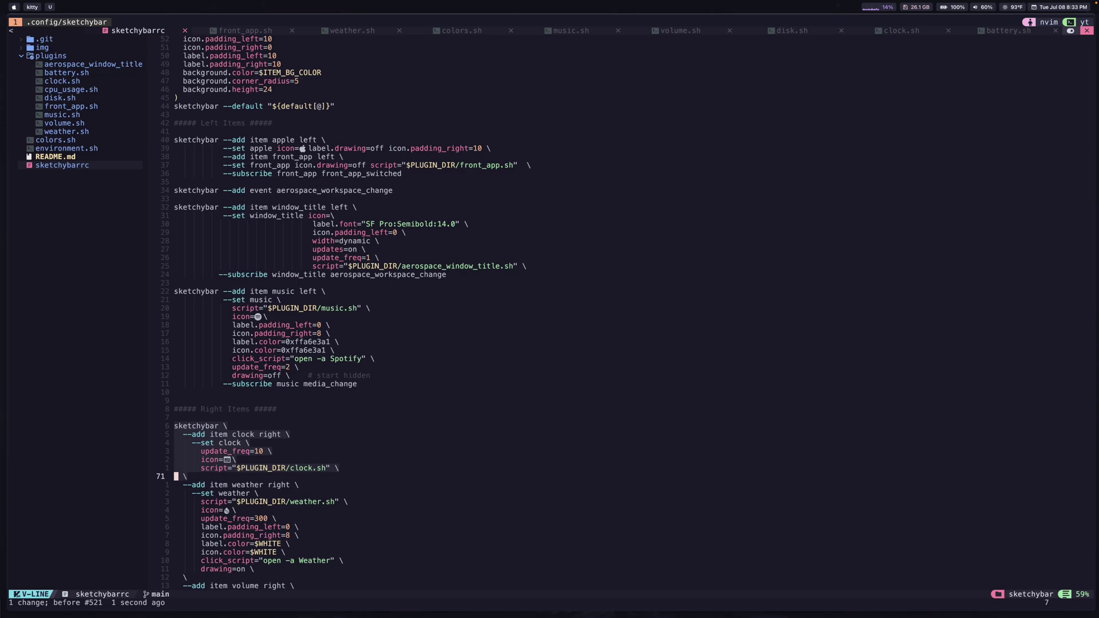
key("Escape")
key("k")
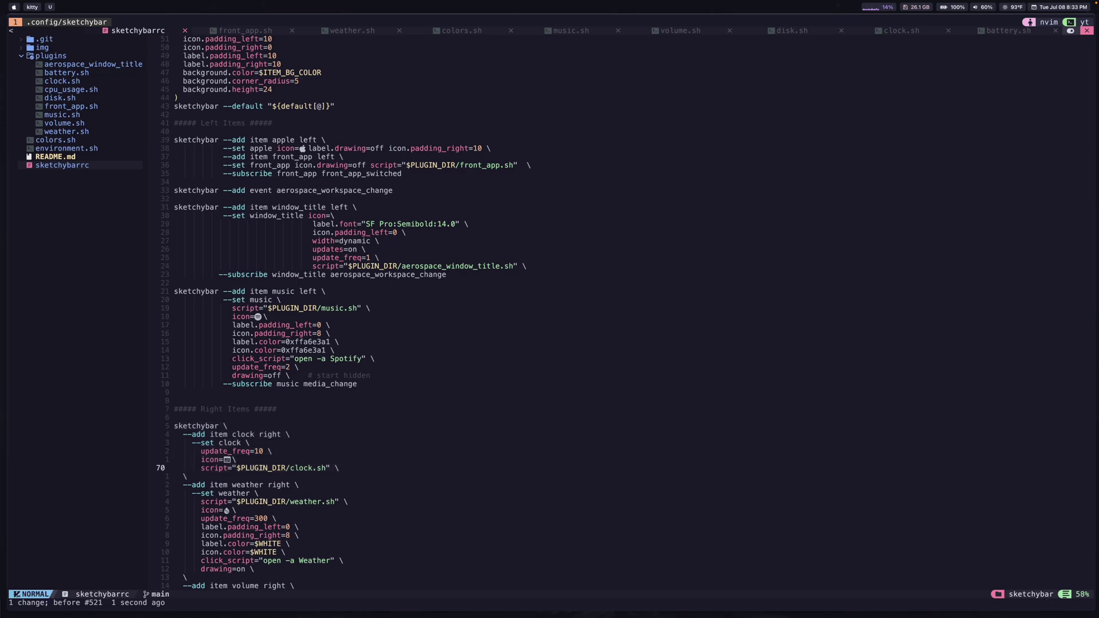
key("space")
key("space")
type("clock")
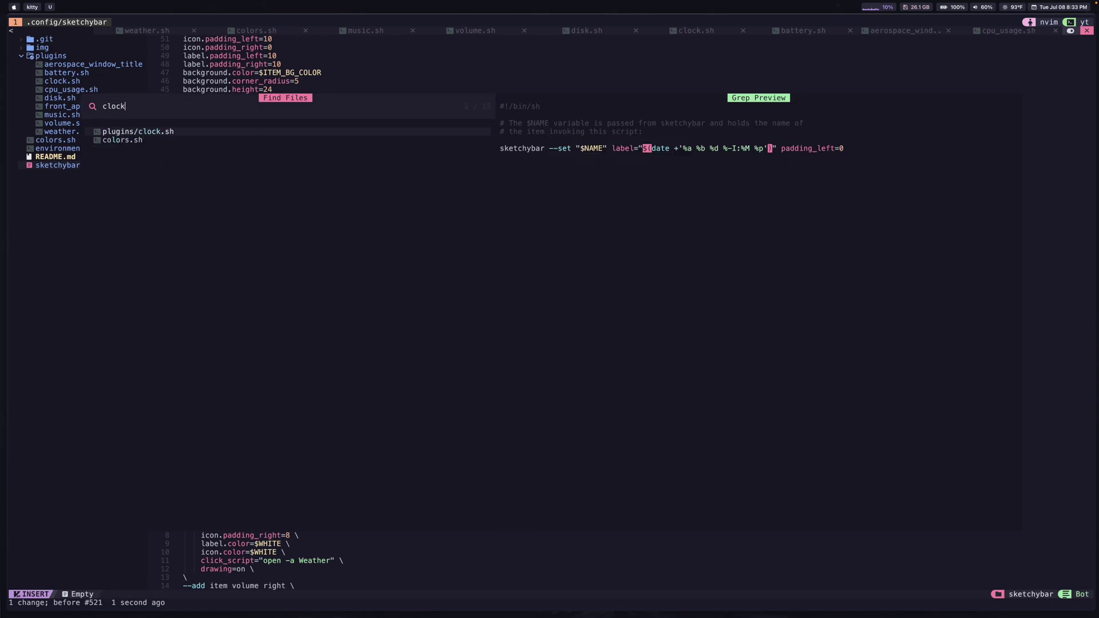
key("Return")
key("W")
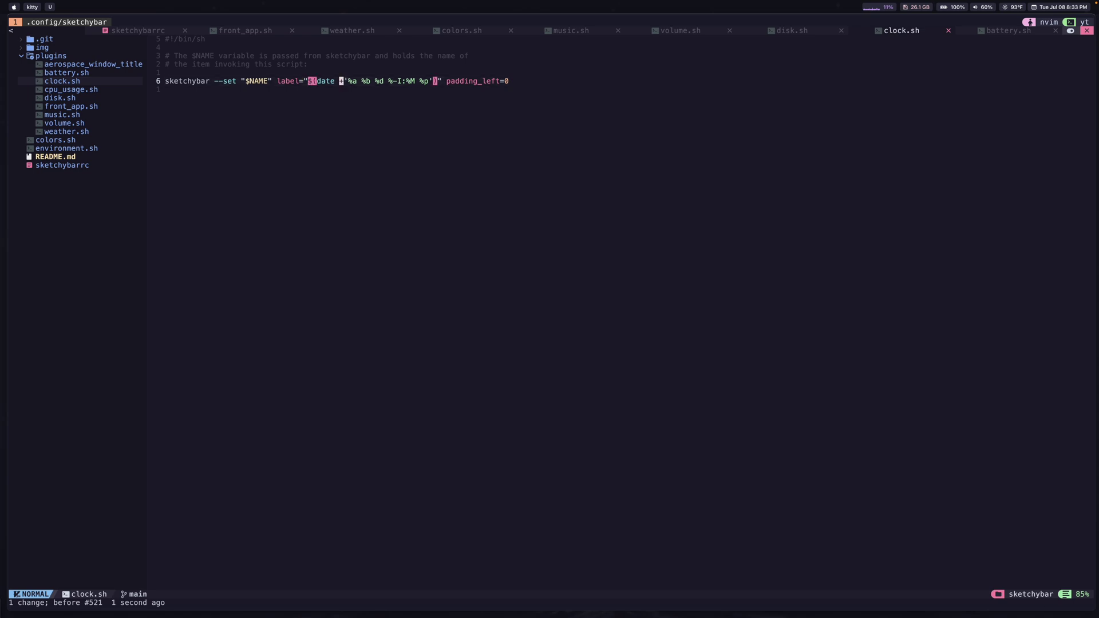
key("b")
key("e")
key("ctrl+6")
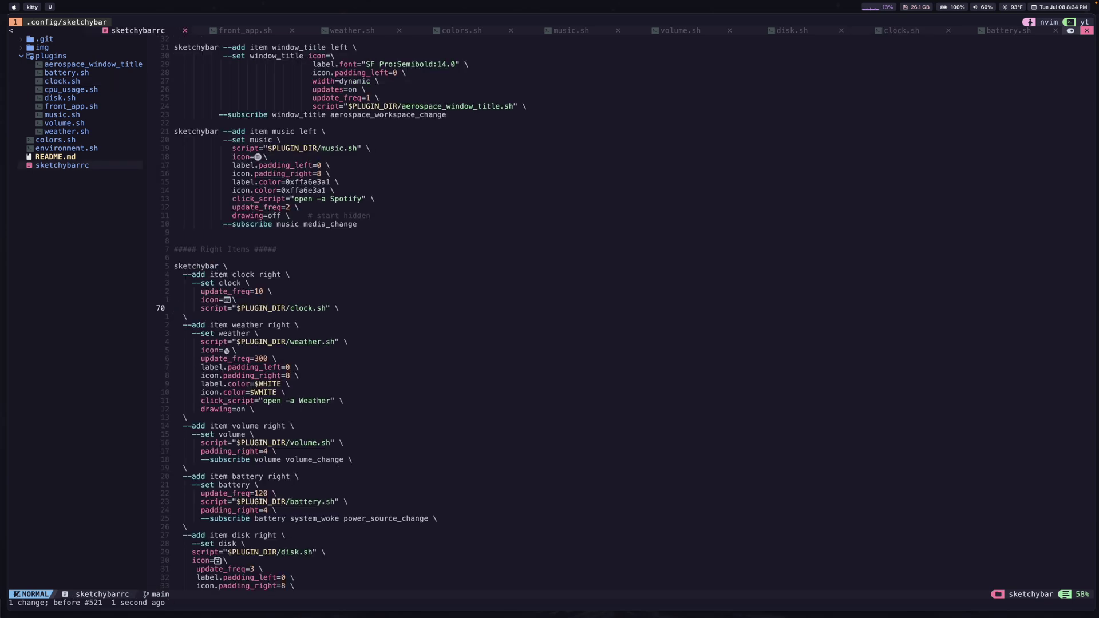
Step: Highlight the weather item block and its update_freq=300 line
key("j")
key("j")
key("shift+v")
key("j")
key("j")
key("j")
key("j")
key("j")
key("j")
key("j")
key("j")
key("j")
key("j")
key("j")
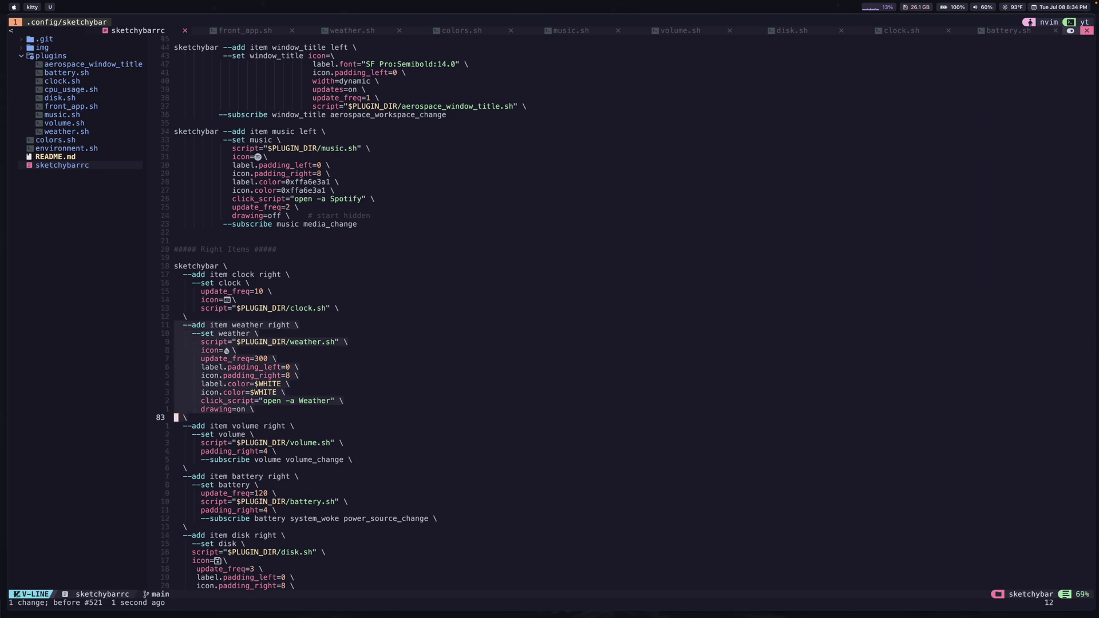
key("Escape")
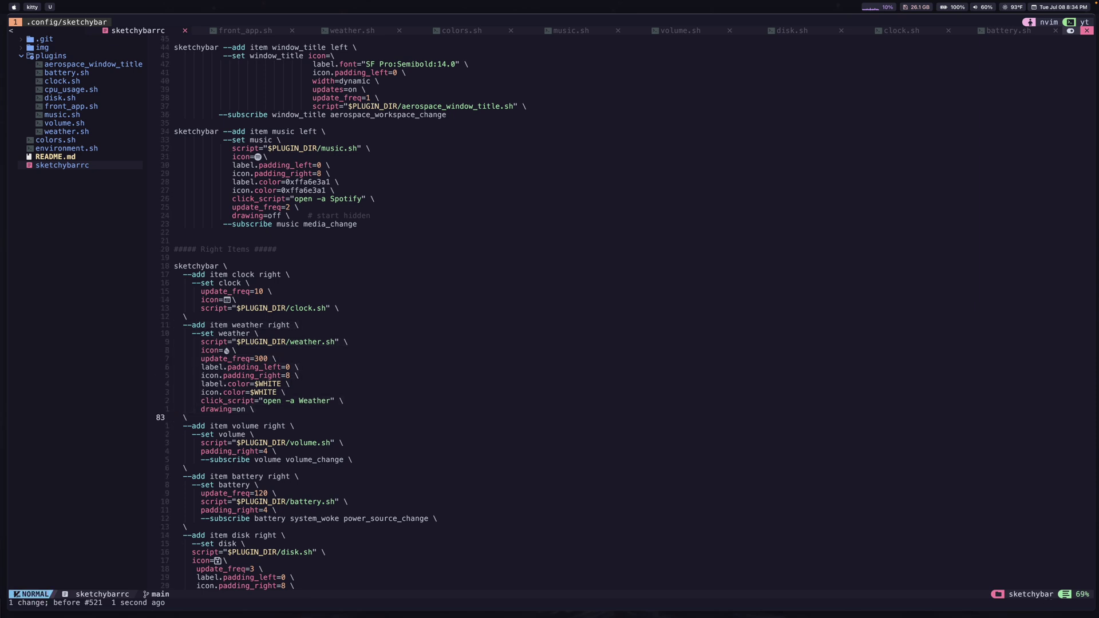
key("k")
key("k")
key("k")
key("k")
key("k")
key("k")
key("k")
key("shift+v")
Step: Open weather.sh via the finder with 'wea' and highlight its FORECAST curl request line
key("space")
key("space")
type("weather")
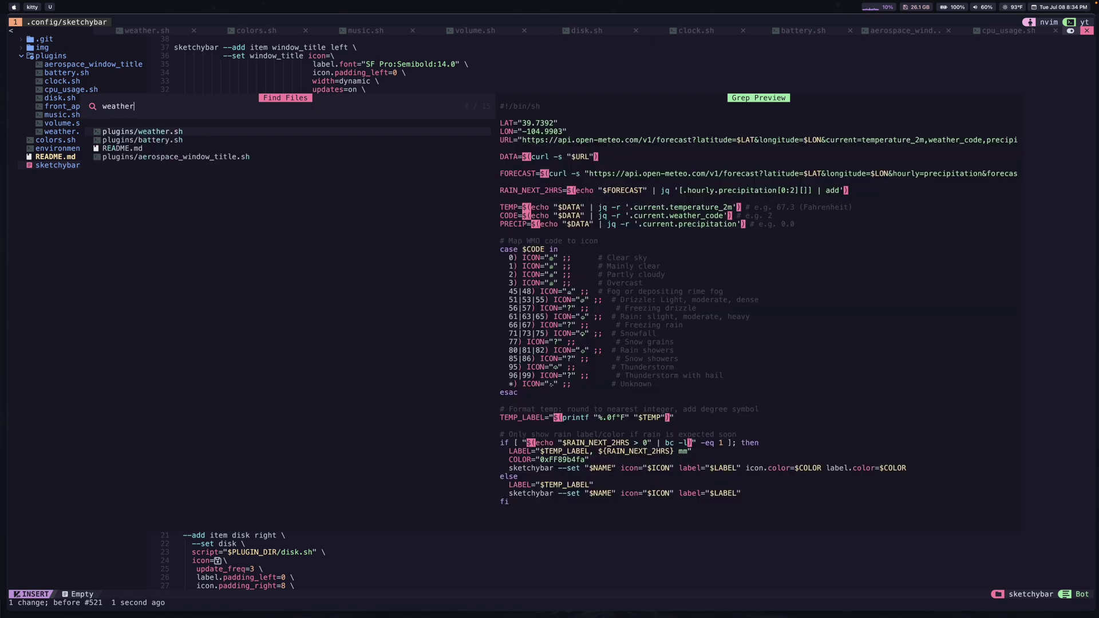
key("Return")
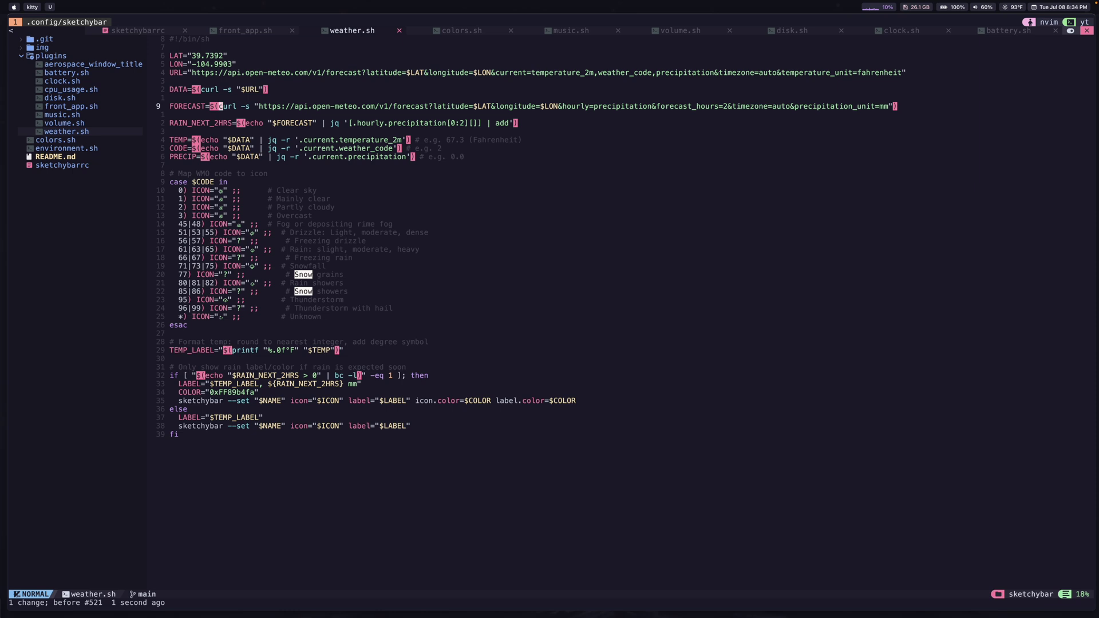
key("f")
key("quotedbl")
key("f")
key("minus")
key("V")
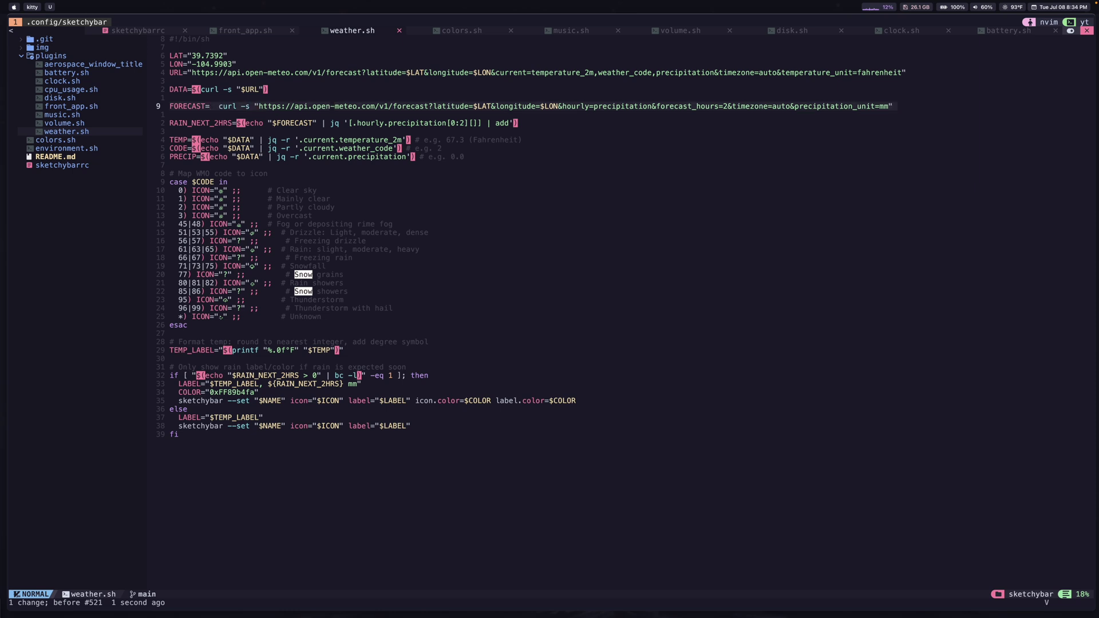
key("Escape")
key("ctrl+slash")
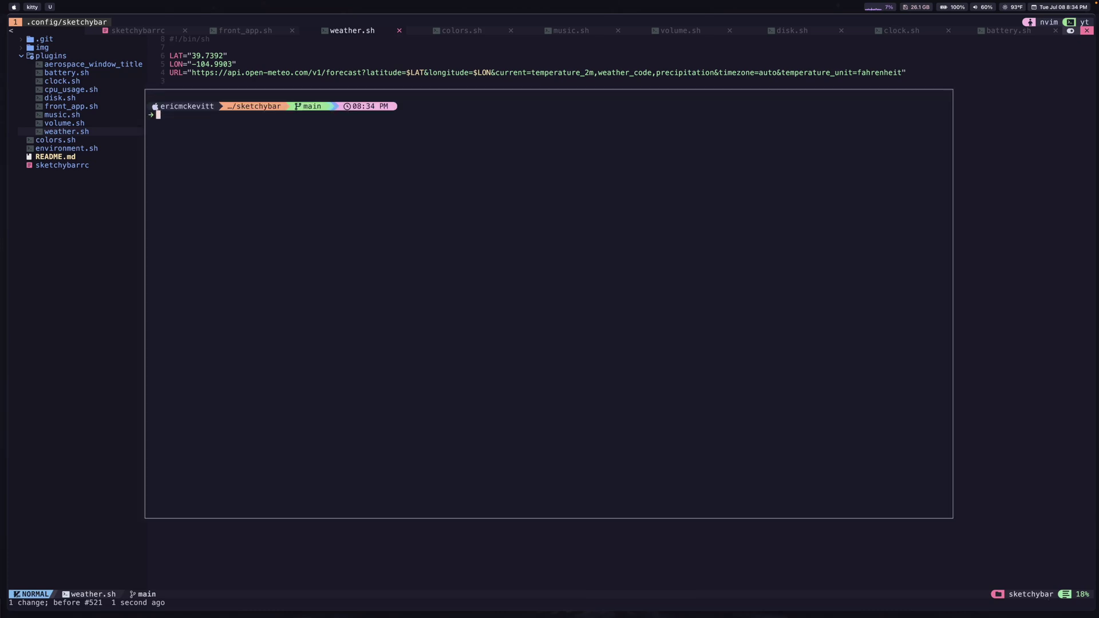
key("ctrl+r")
type("curl")
key("Return")
type("| jq")
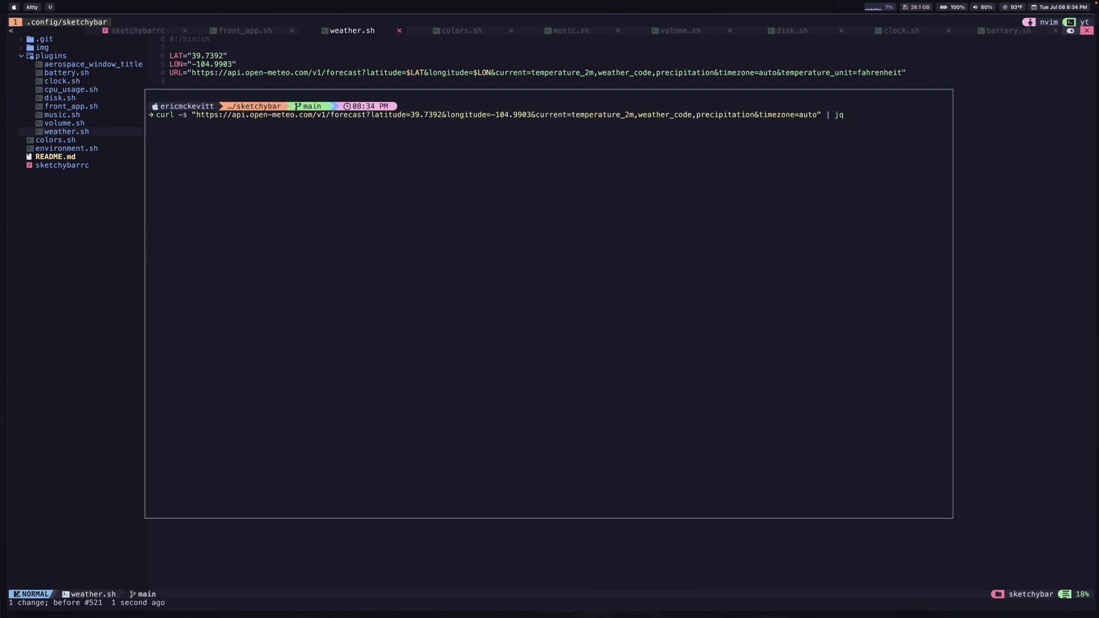
key("Return")
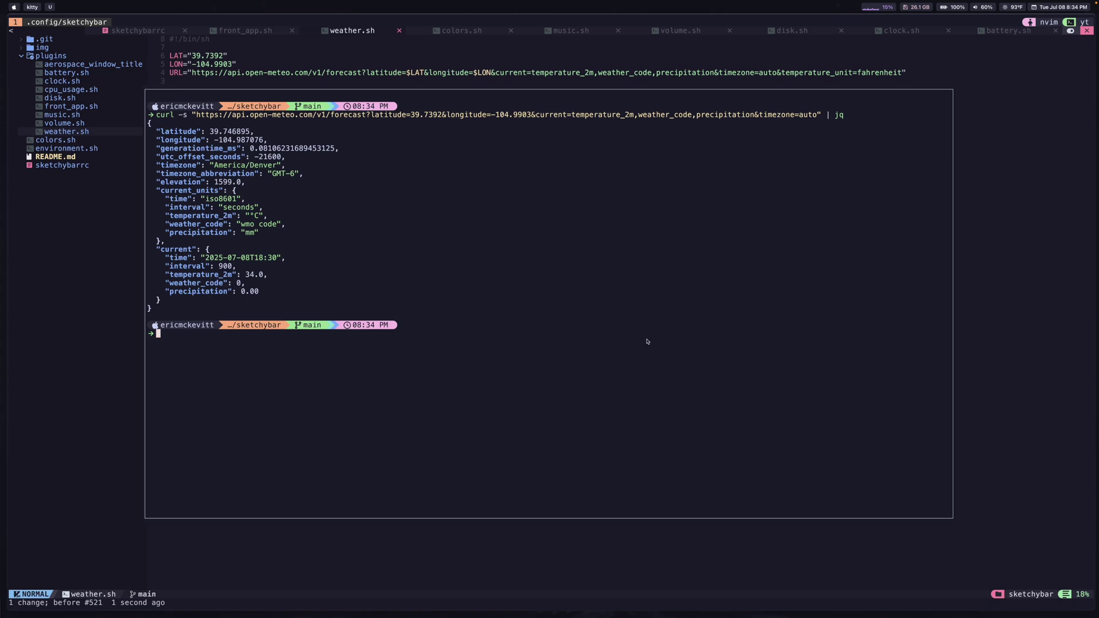
type("exit")
key("Return")
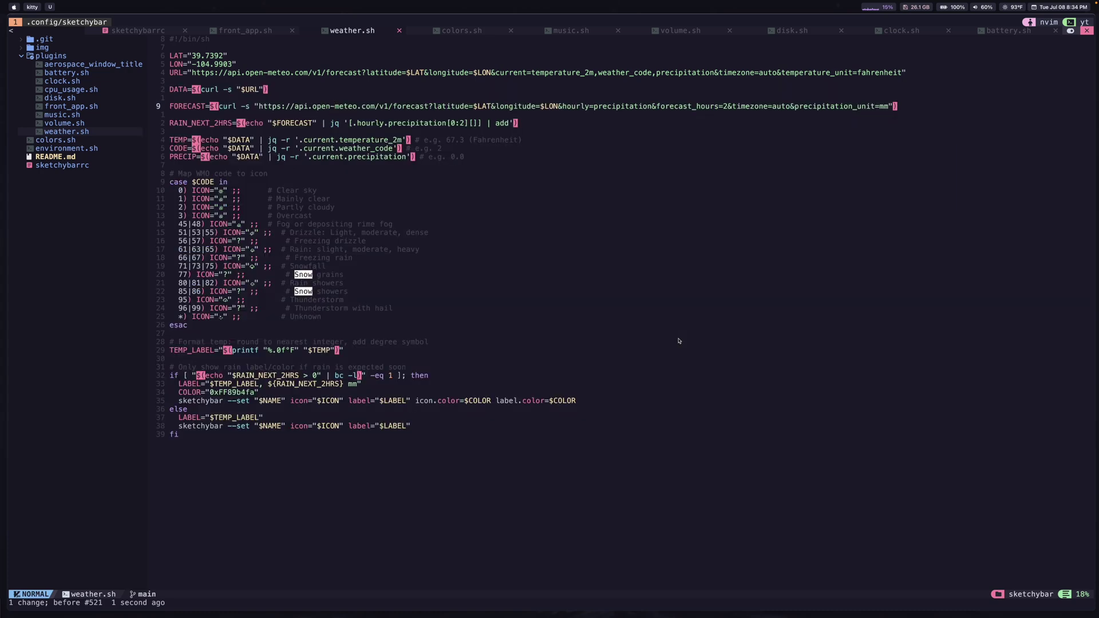
Step: Review the TEMP, CODE and PRECIP parsing lines and the weather code case block in weather.sh
key("j")
key("j")
key("j")
key("j")
key("V")
key("j")
key("j")
key("Escape")
key("j")
key("j")
key("j")
key("V")
key("j")
key("j")
key("j")
key("j")
key("j")
key("j")
key("j")
key("j")
key("j")
key("j")
key("j")
key("j")
key("j")
key("j")
key("j")
key("j")
key("j")
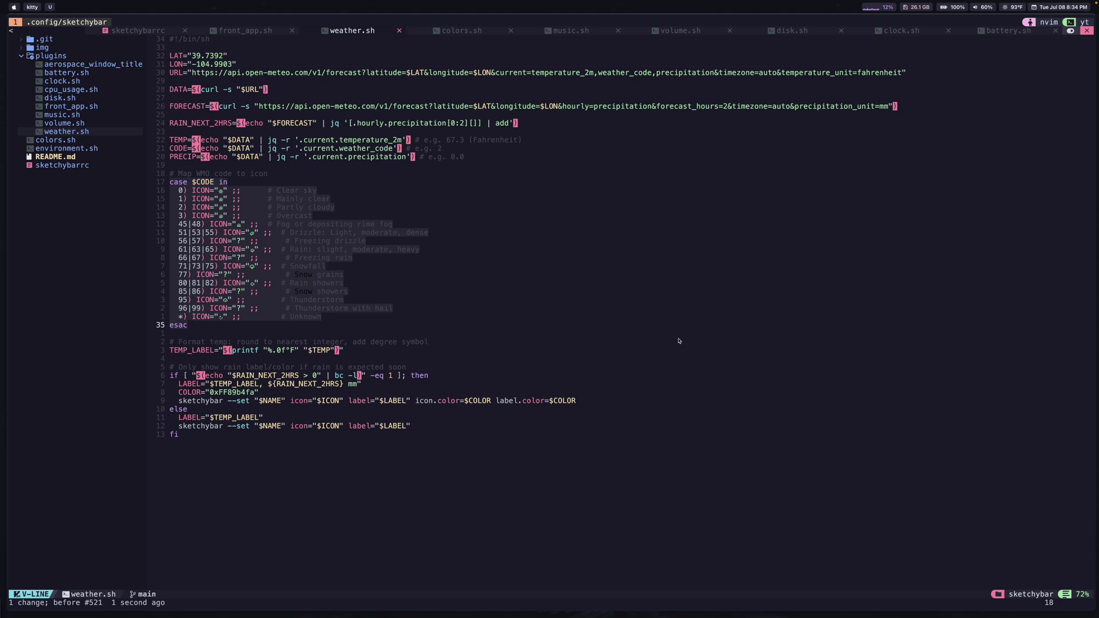
key("Escape")
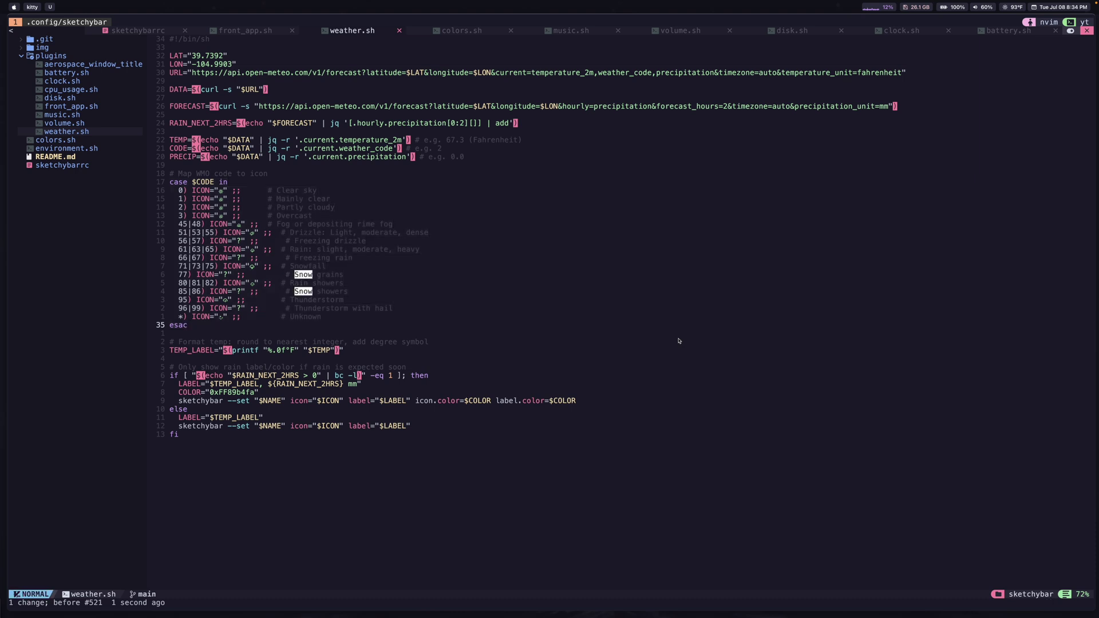
key("k")
key("k")
key("k")
key("k")
key("k")
key("k")
key("k")
key("k")
key("k")
key("k")
key("k")
key("k")
key("k")
key("k")
key("k")
key("k")
key("w")
key("w")
key("w")
key("braceright")
key("j")
key("j")
Step: Highlight the rain label if/else block and rain colour line, then return to sketchybarrc
key("j")
key("j")
key("V")
key("j")
key("j")
key("j")
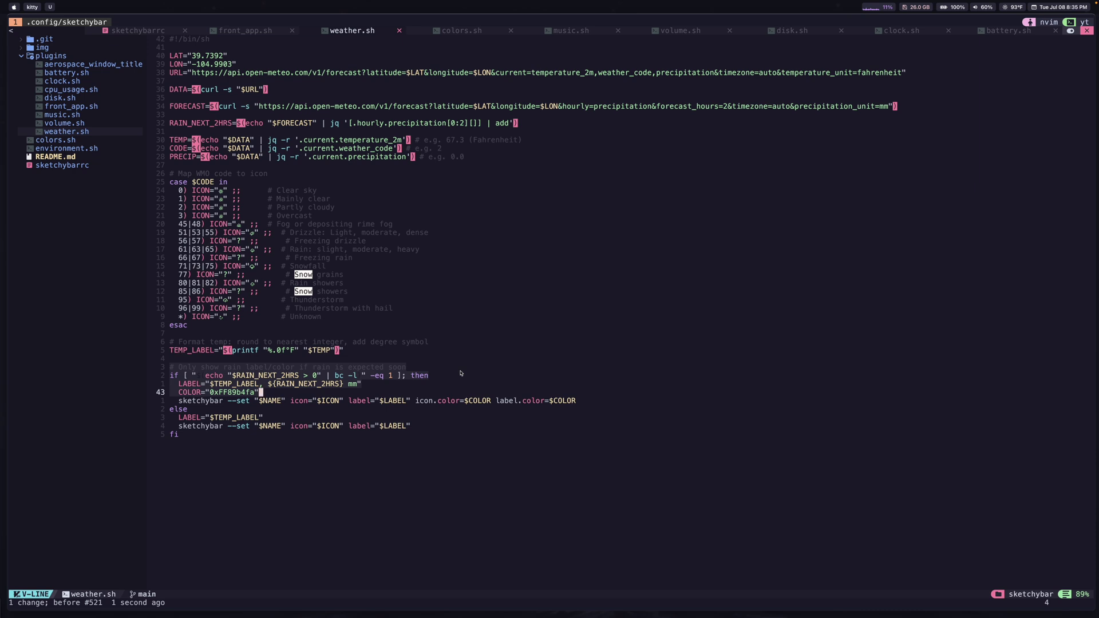
key("j")
key("j")
key("j")
key("j")
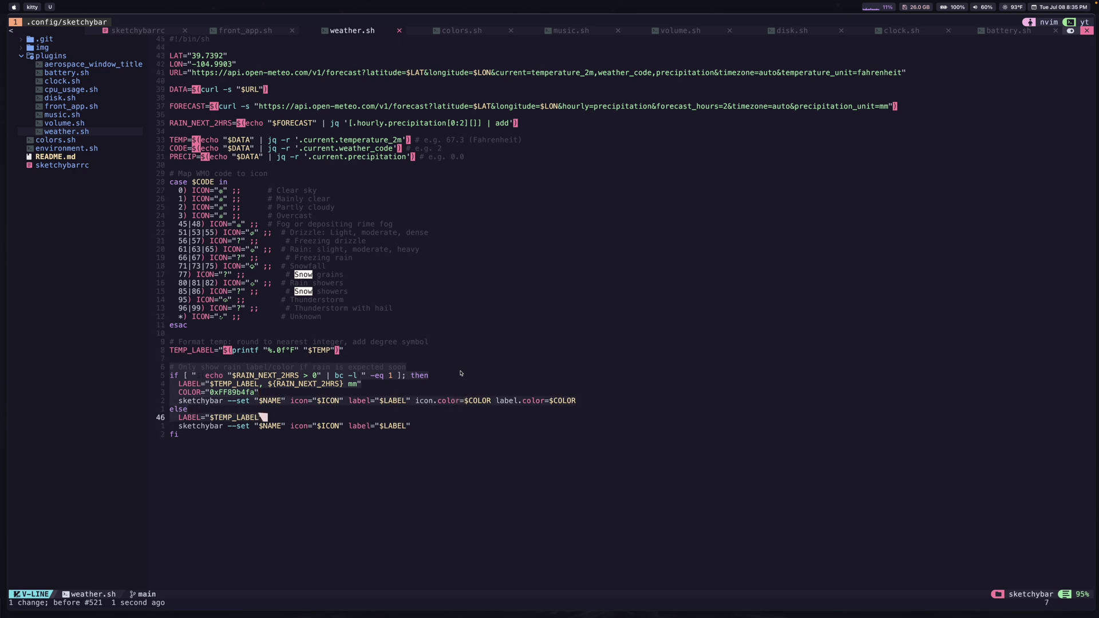
key("j")
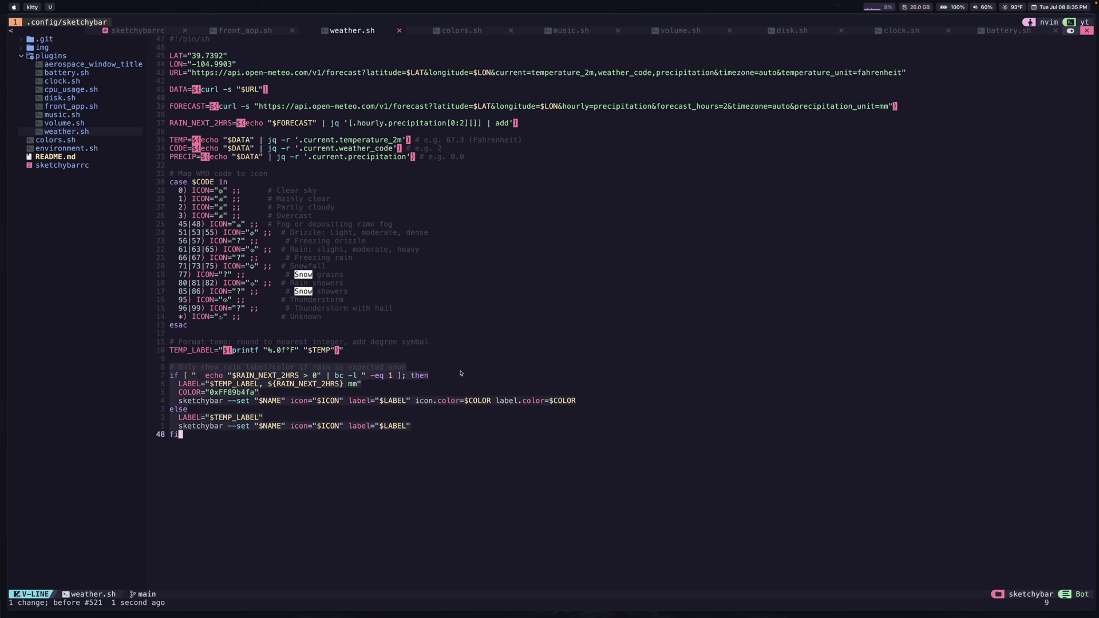
key("Escape")
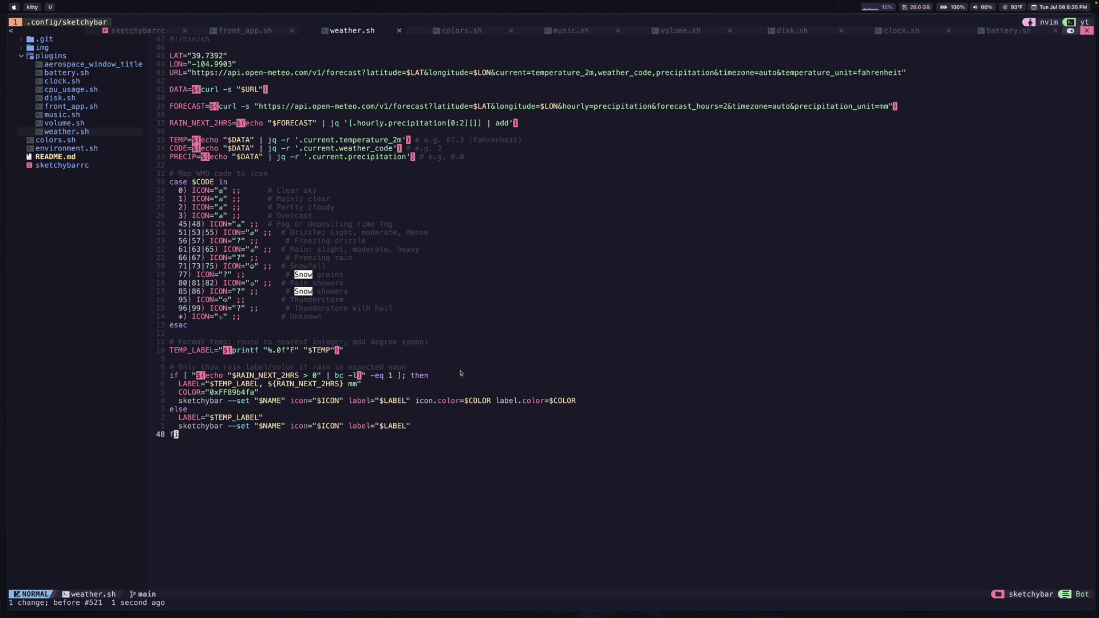
key("k")
key("k")
key("k")
key("k")
key("k")
key("k")
key("k")
key("k")
key("k")
key("k")
key("k")
key("k")
key("k")
key("k")
key("k")
key("k")
key("k")
key("k")
key("k")
key("k")
key("j")
key("j")
key("j")
key("j")
key("j")
key("j")
key("j")
key("j")
key("j")
key("j")
key("j")
key("j")
key("j")
key("j")
key("j")
key("j")
key("j")
key("j")
key("j")
key("j")
key("j")
key("k")
key("shift+v")
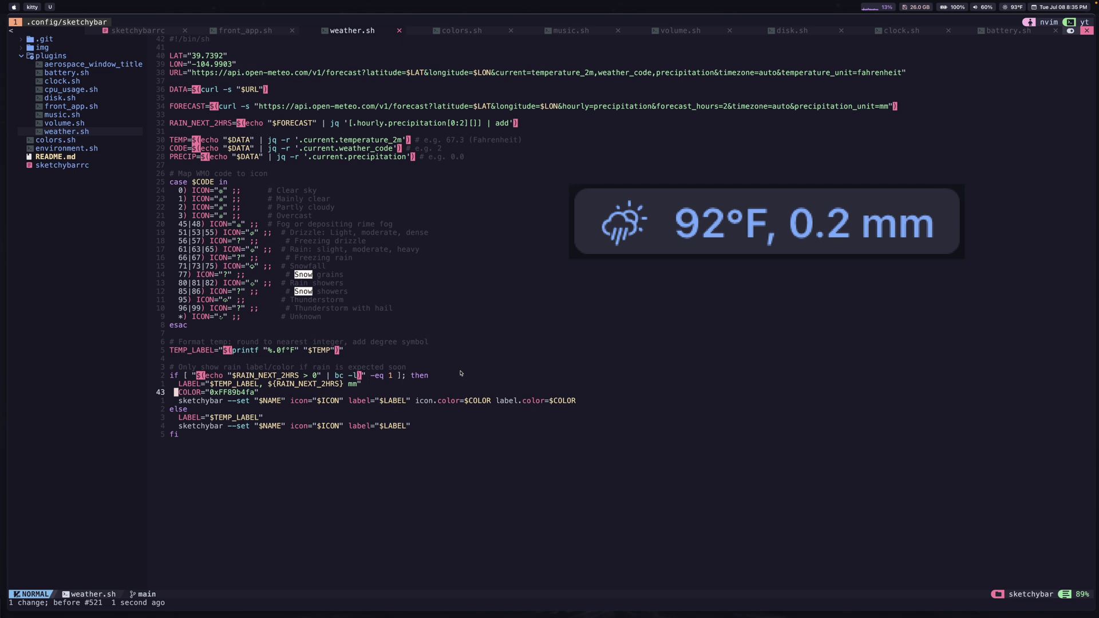
key("ctrl+6")
key("j")
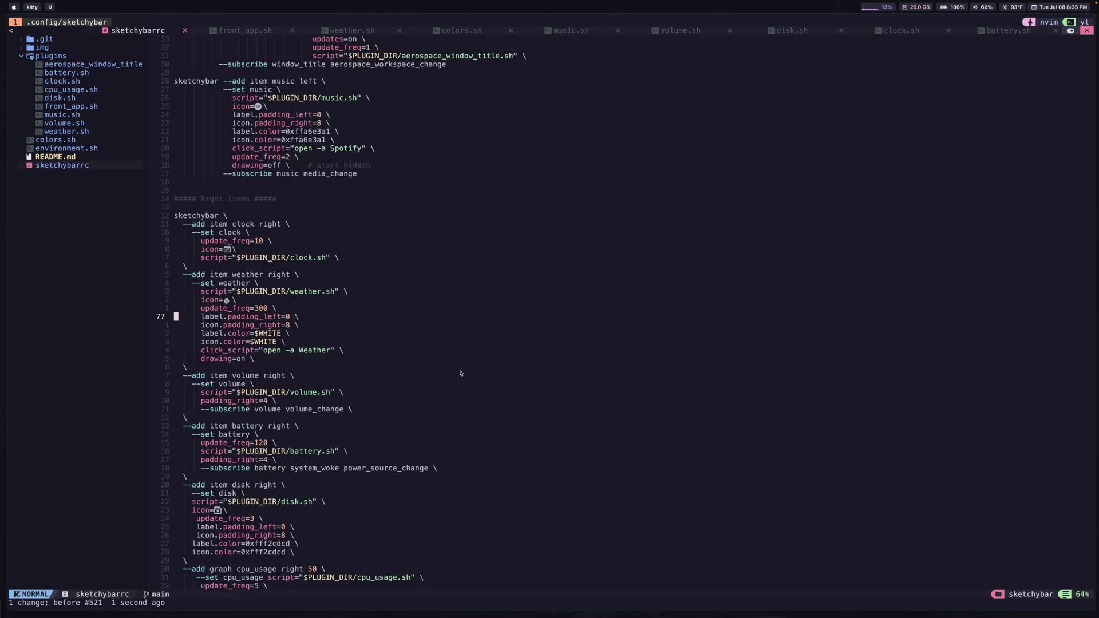
key("j")
key("j")
key("j")
key("j")
key("j")
key("j")
key("k")
key("k")
key("shift+v")
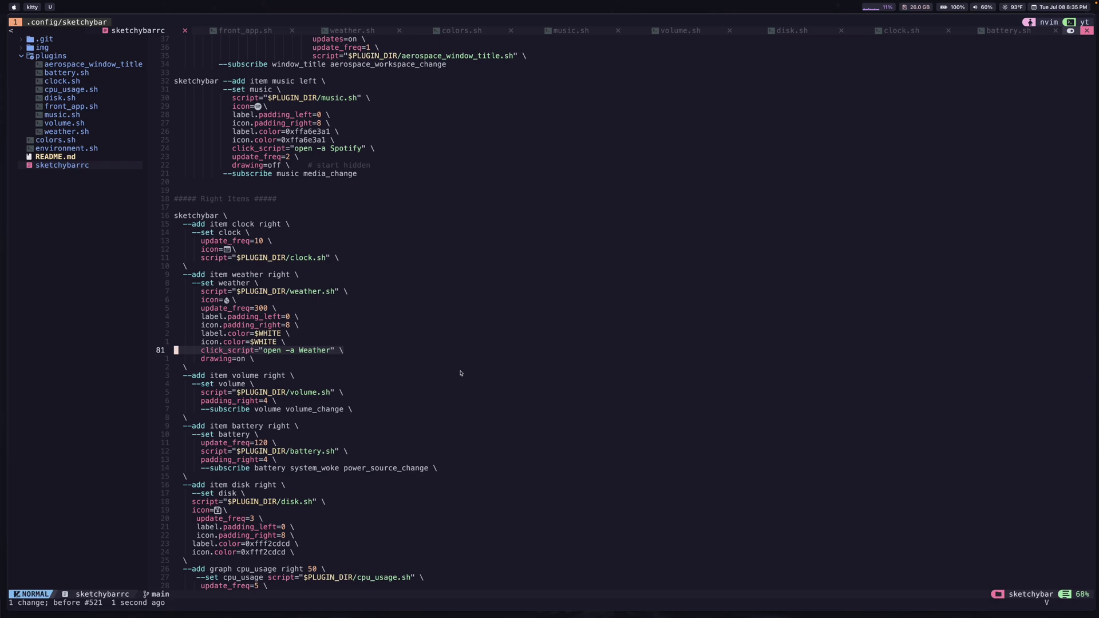
key("j")
key("j")
key("j")
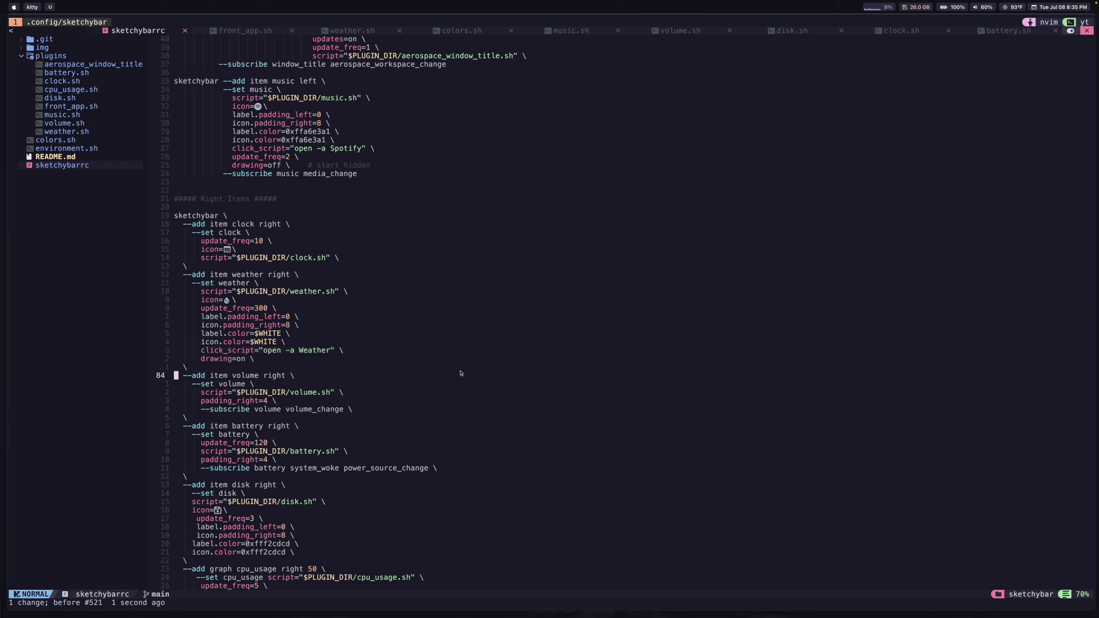
key("shift+v")
key("j")
key("j")
key("j")
key("j")
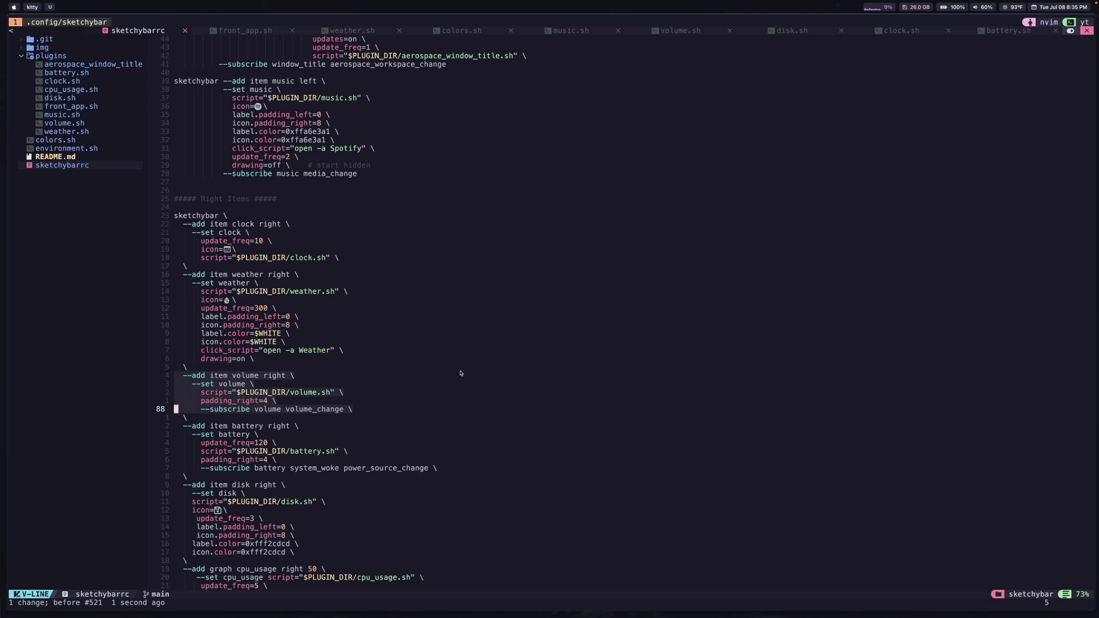
key("Escape")
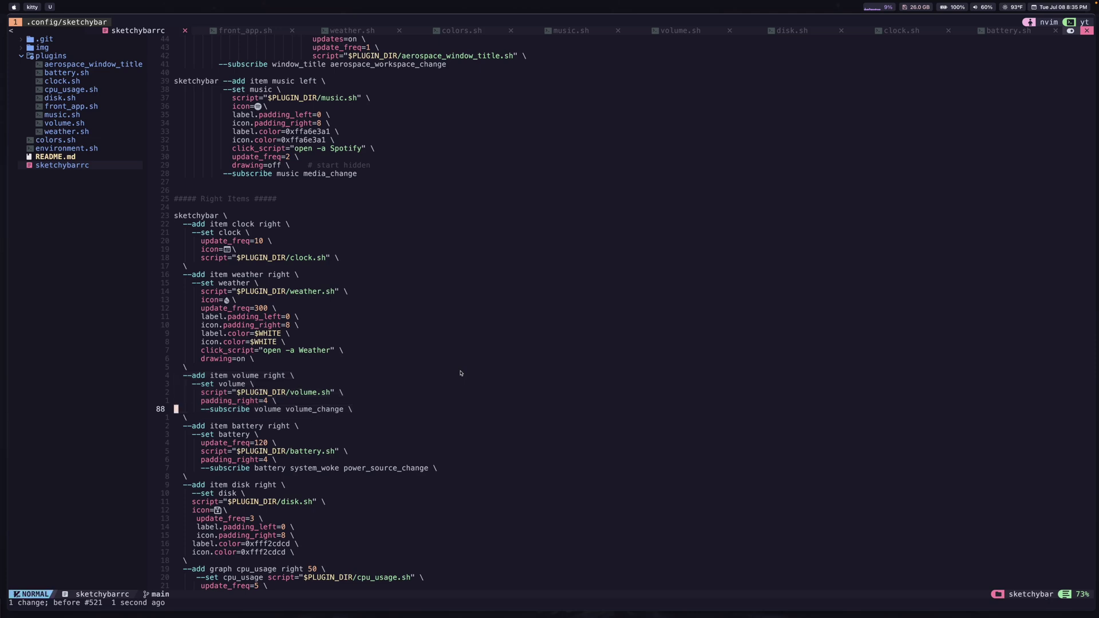
key("w")
key("w")
key("w")
key("k")
key("b")
key("k")
key("k")
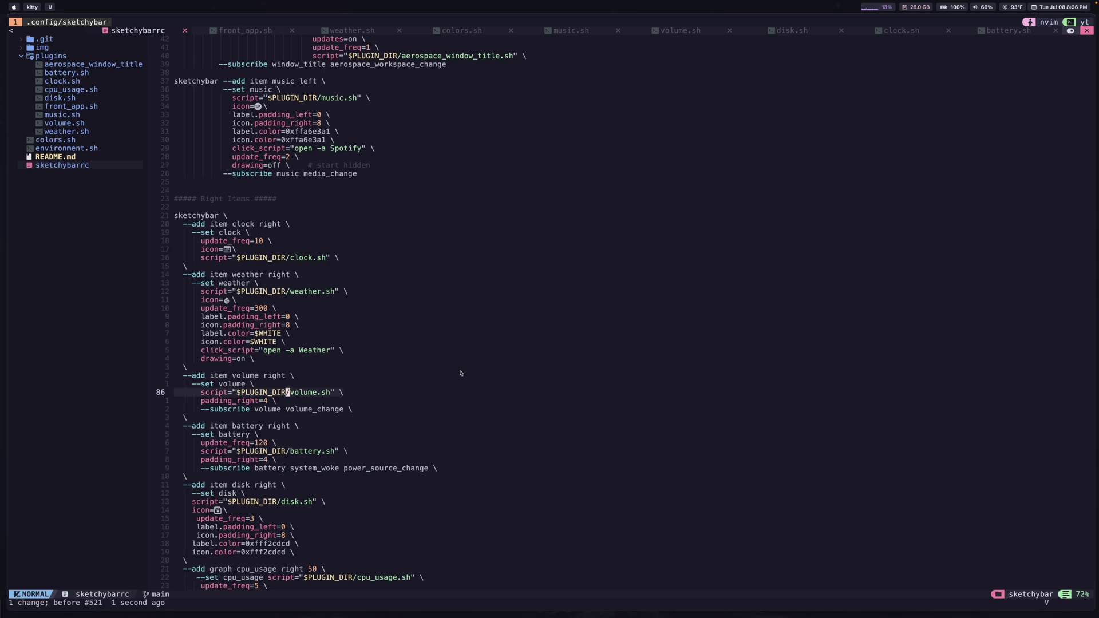
key("space")
key("f")
key("f")
type("volume")
Step: Open volume.sh and highlight its volume-level icon cases
key("Return")
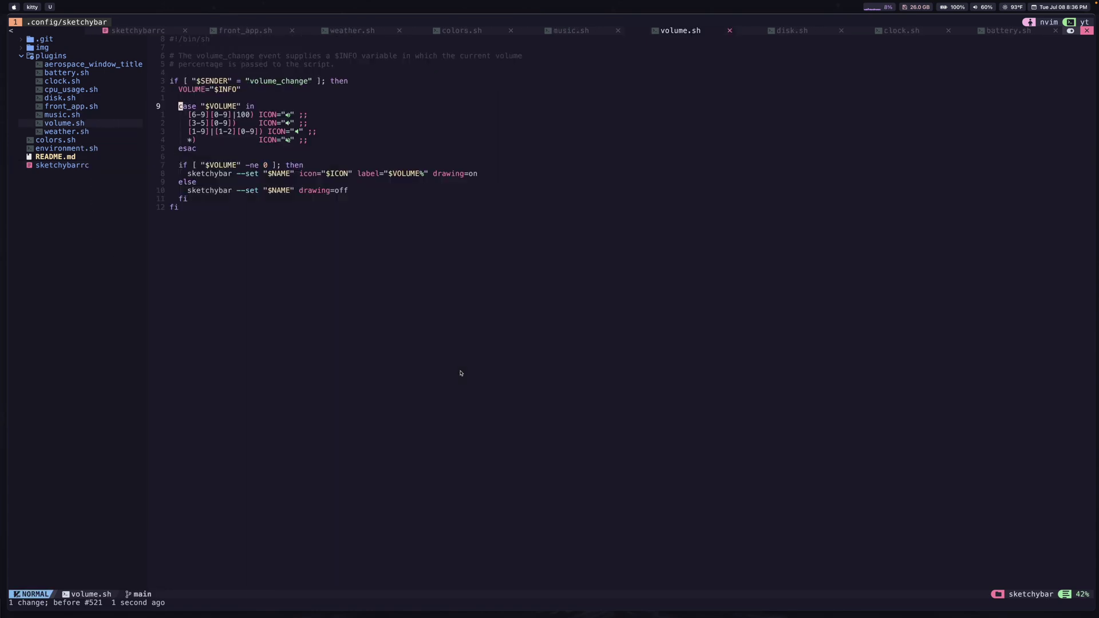
key("k")
key("k")
key("j")
key("j")
key("V")
key("j")
key("j")
key("j")
key("j")
key("j")
key("Escape")
Step: Raise the system volume, then lower it almost to zero to test the item
key("XF86AudioRaiseVolume")
key("XF86AudioRaiseVolume")
key("XF86AudioRaiseVolume")
key("XF86AudioRaiseVolume")
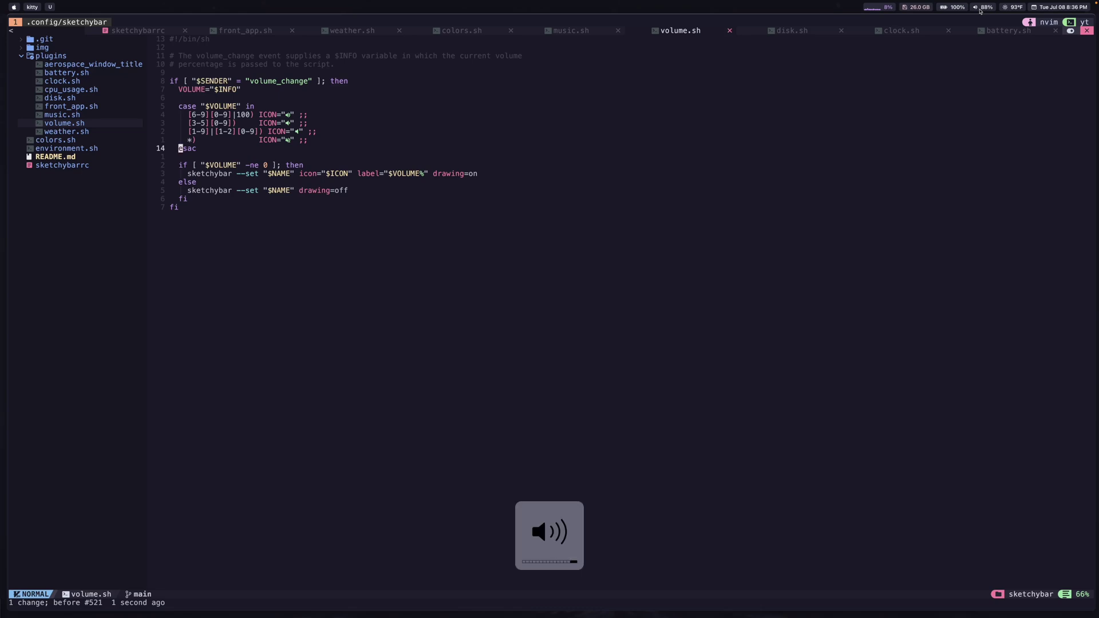
key("XF86AudioLowerVolume")
key("XF86AudioLowerVolume")
key("XF86AudioLowerVolume")
key("XF86AudioLowerVolume")
key("XF86AudioLowerVolume")
key("XF86AudioLowerVolume")
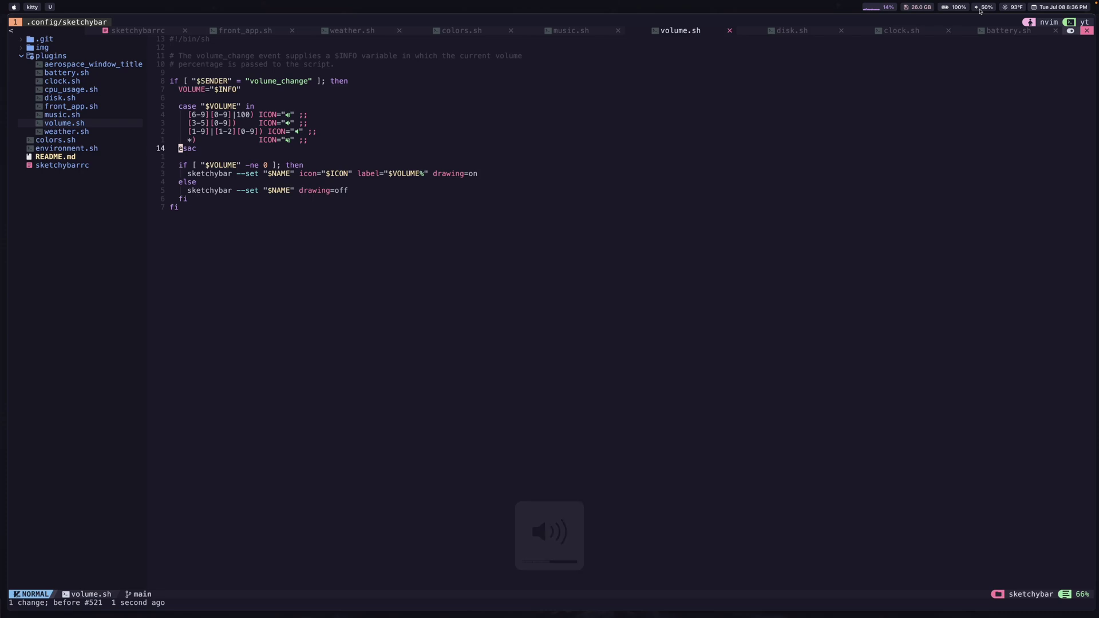
key("XF86AudioLowerVolume")
key("XF86AudioLowerVolume")
key("XF86AudioLowerVolume")
key("XF86AudioLowerVolume")
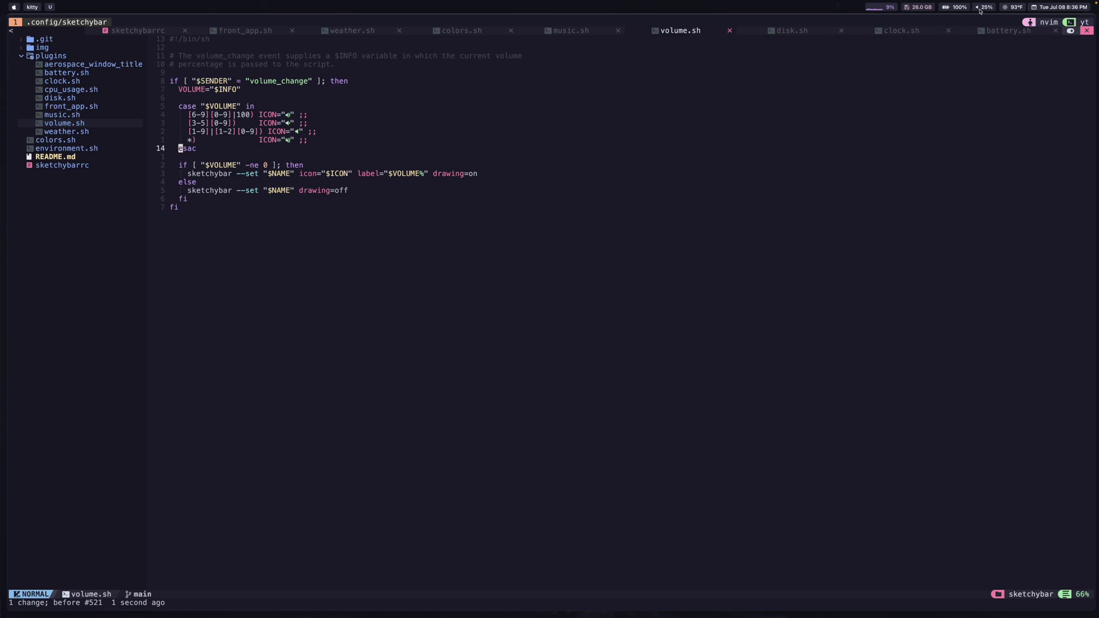
key("XF86AudioLowerVolume")
key("XF86AudioLowerVolume")
key("XF86AudioLowerVolume")
Step: Highlight the volume-above-zero check and drawing=off line, mute the volume, and return to sketchybarrc
left_click(365, 167)
key("shift+v")
key("j")
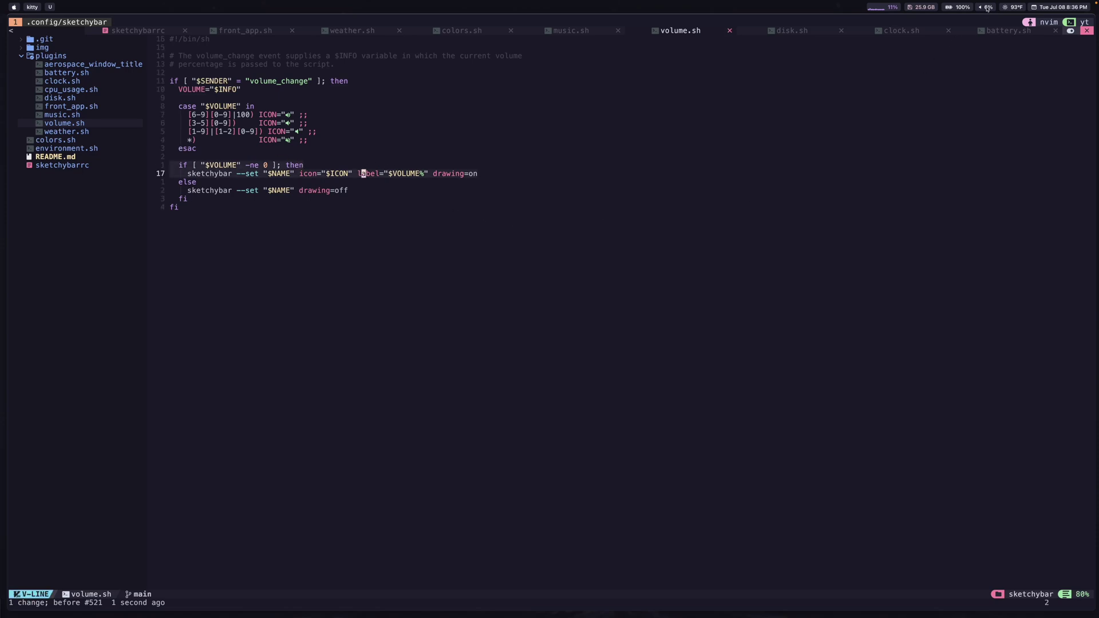
left_click(386, 192)
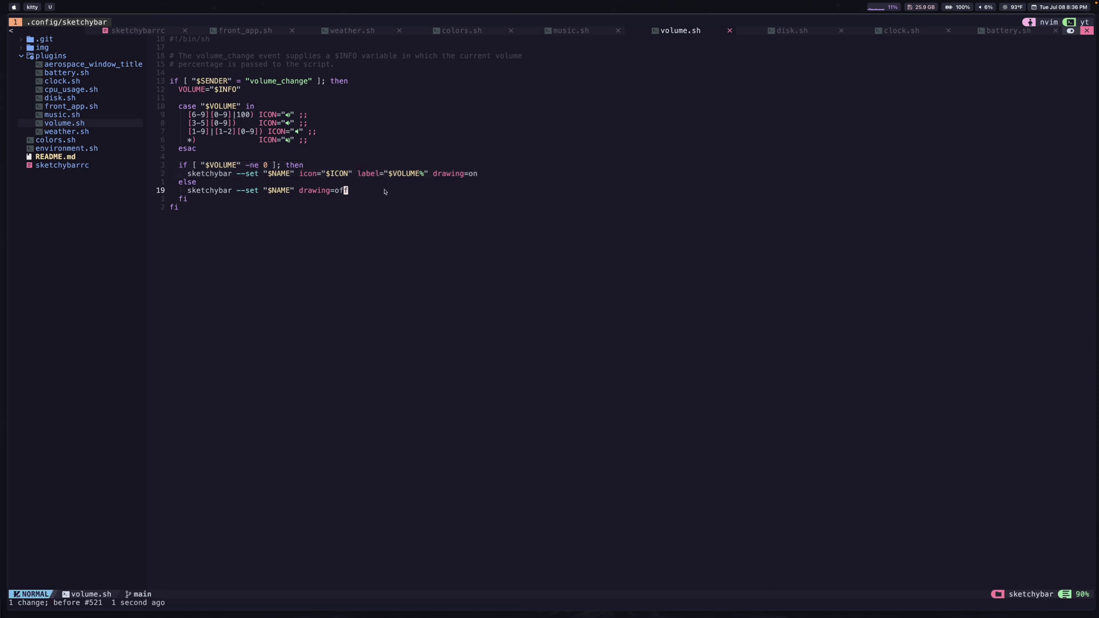
key("shift+v")
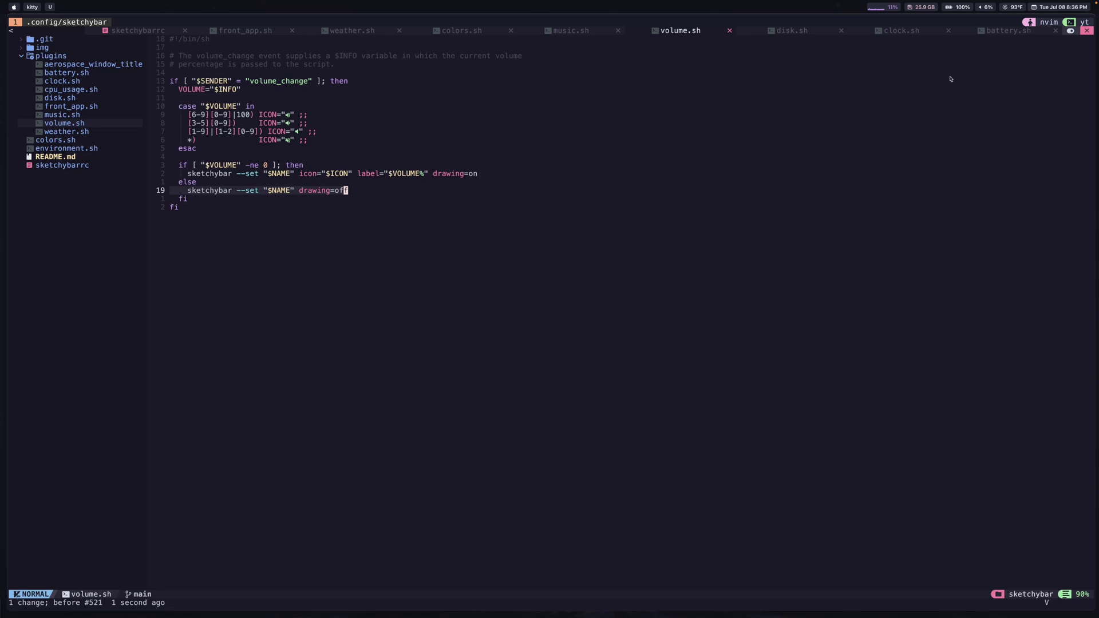
key("XF86AudioMute")
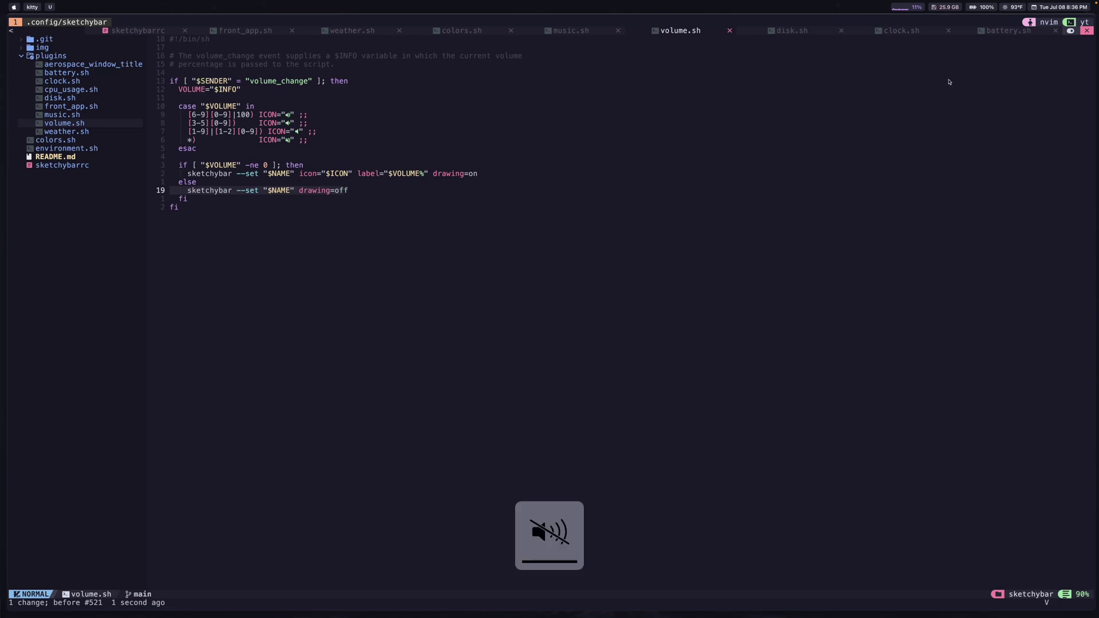
key("G")
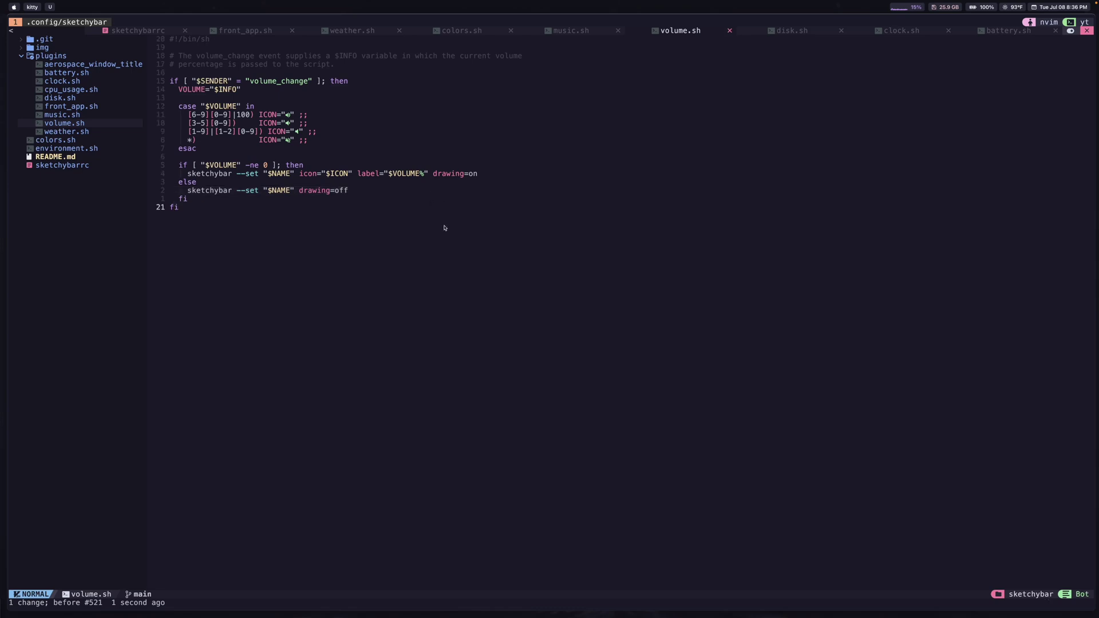
key("ctrl+6")
Step: Select the battery item block and its update frequency and script lines in sketchybarrc
key("j")
key("j")
key("j")
key("j")
key("j")
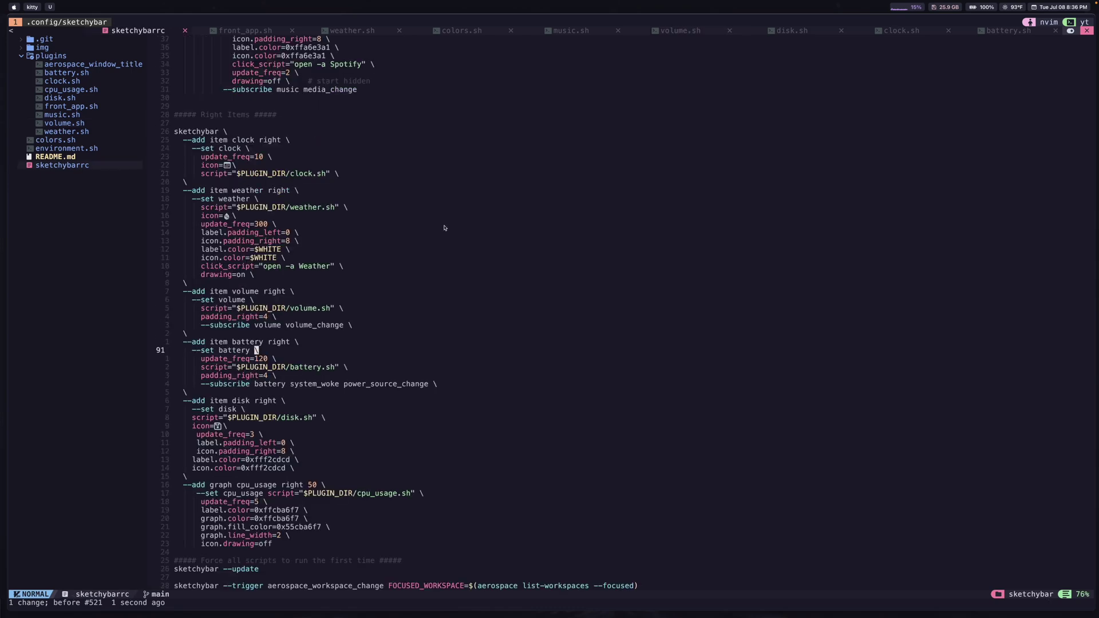
key("k")
key("V")
key("j")
key("j")
key("j")
key("j")
key("j")
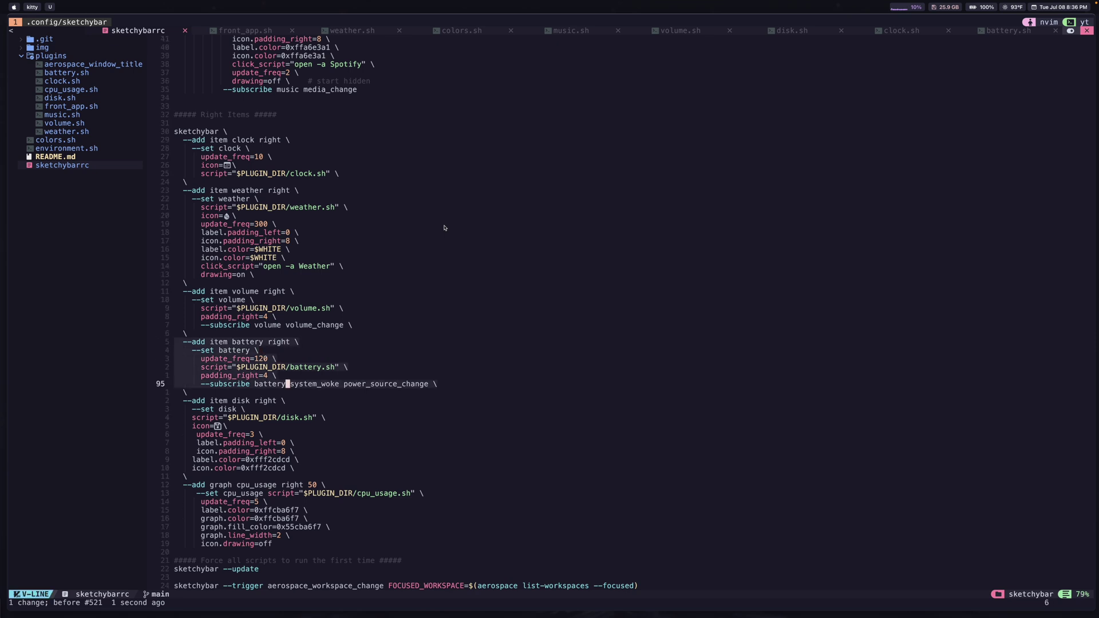
key("j")
key("Escape")
key("k")
key("k")
key("k")
key("k")
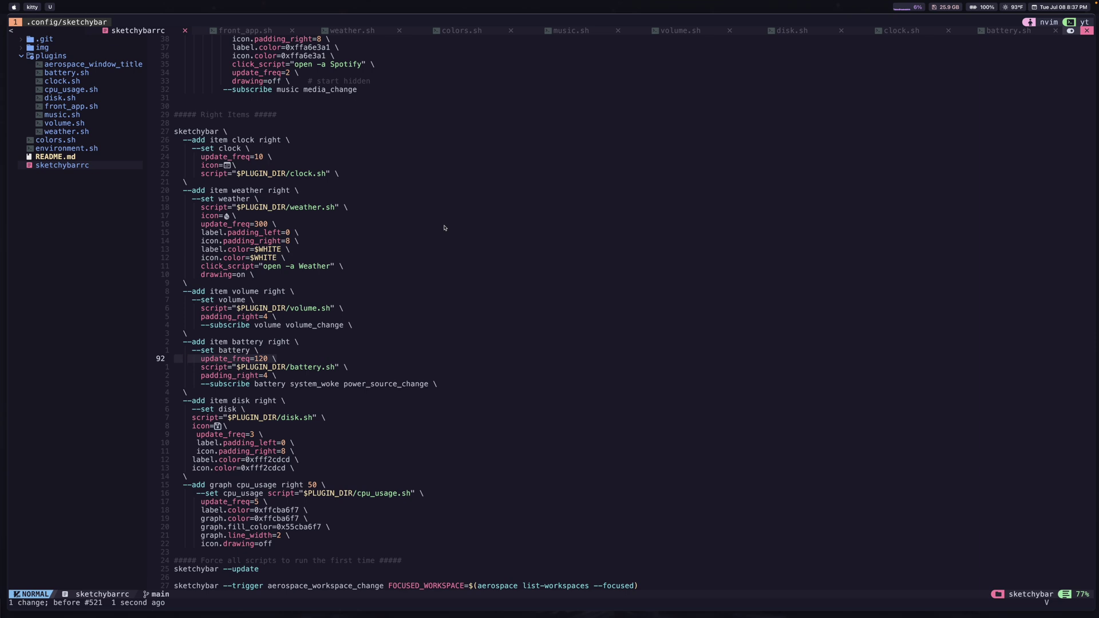
key("shift+v")
key("j")
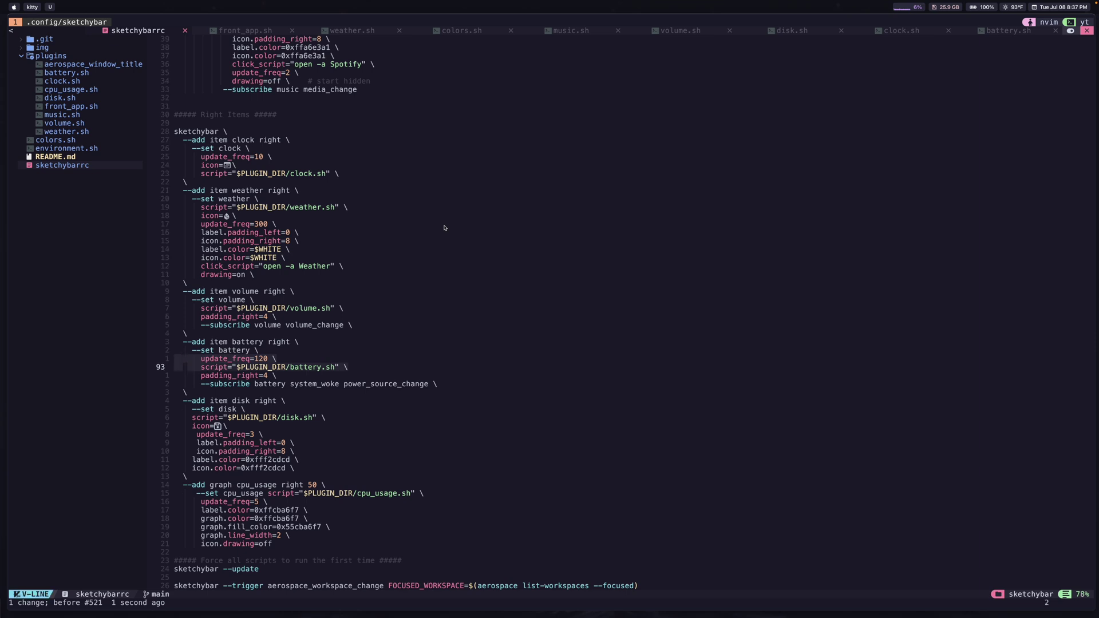
Step: Review the battery subscribe line's system_woke and power_source_change events, then open the file finder
key("Escape")
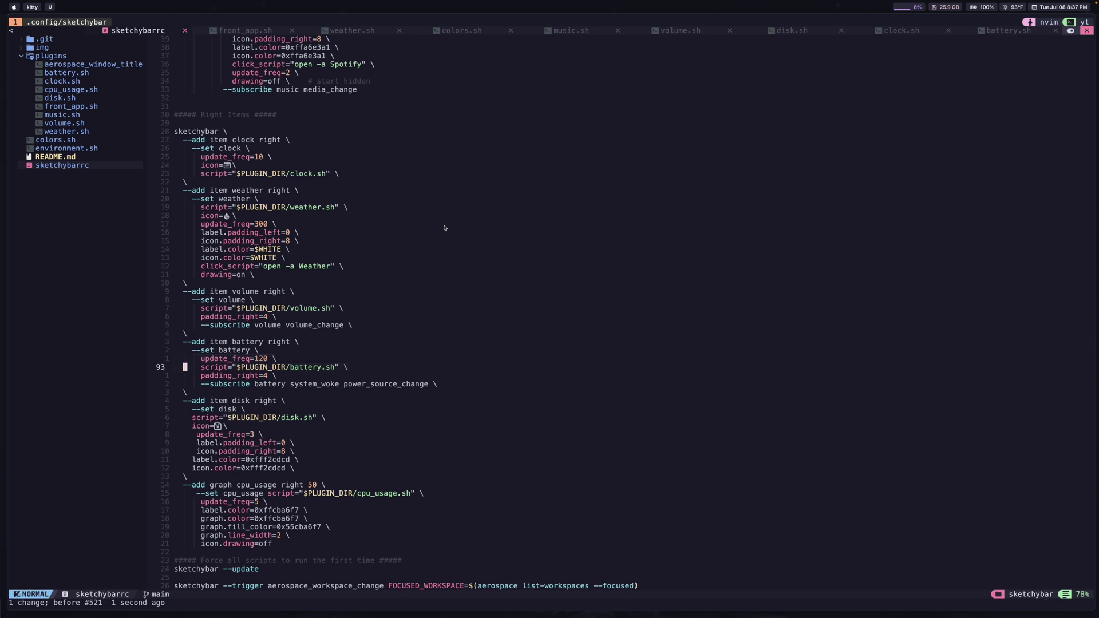
key("j")
key("j")
key("w")
key("w")
key("w")
key("w")
key("b")
key("w")
key("$")
key("b")
key("shift+v")
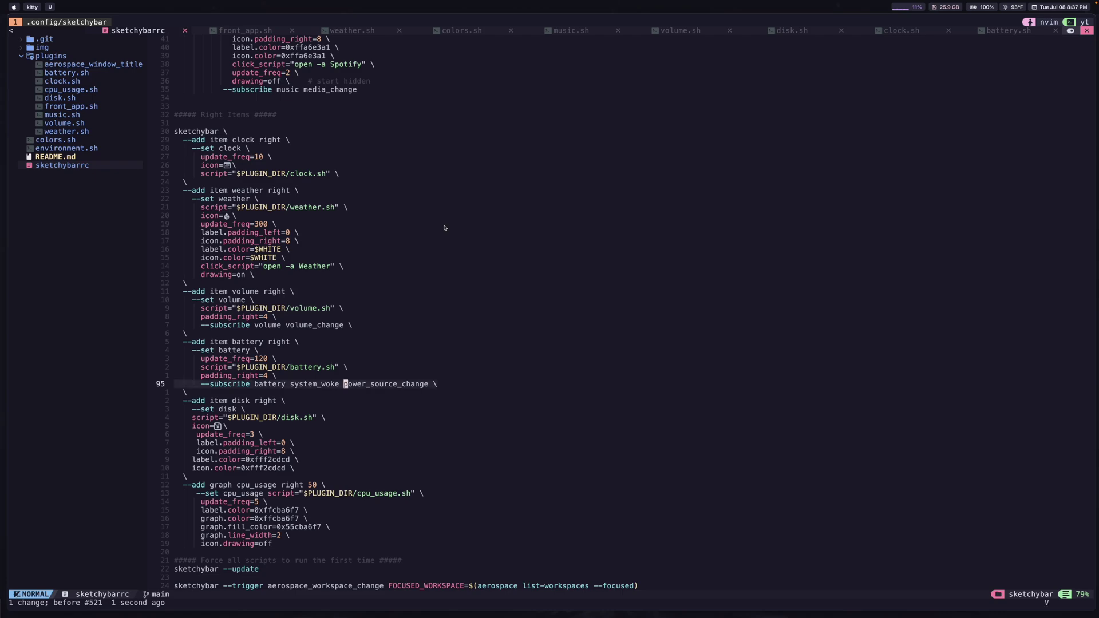
key("Escape")
key("space")
key("space")
Step: Search 'batter' to open battery.sh and highlight its PERCENTAGE line
type("batter")
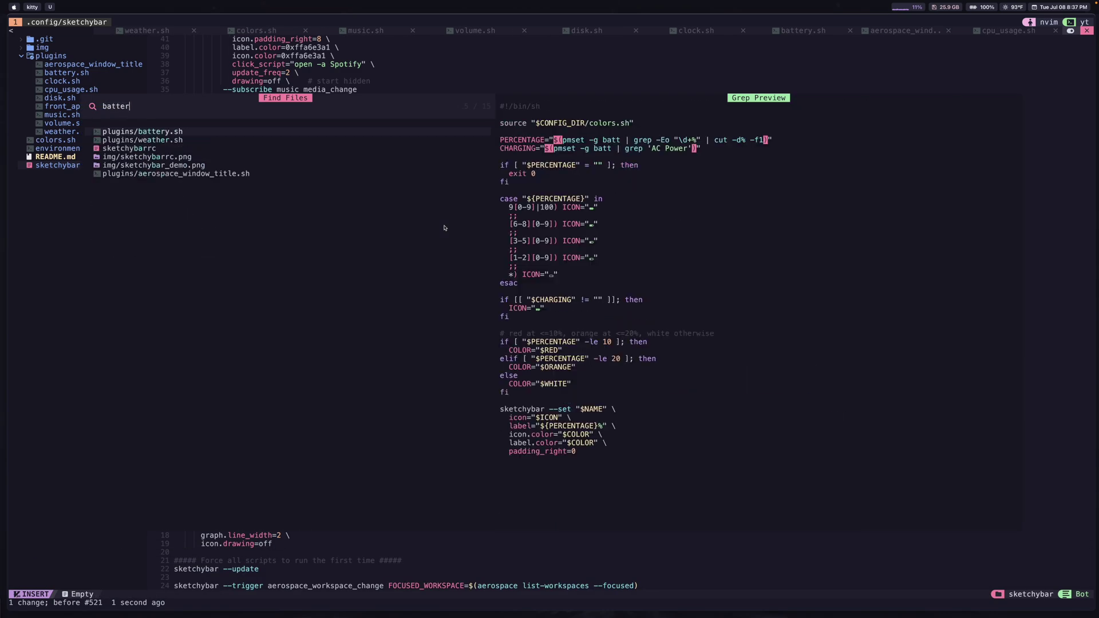
key("Return")
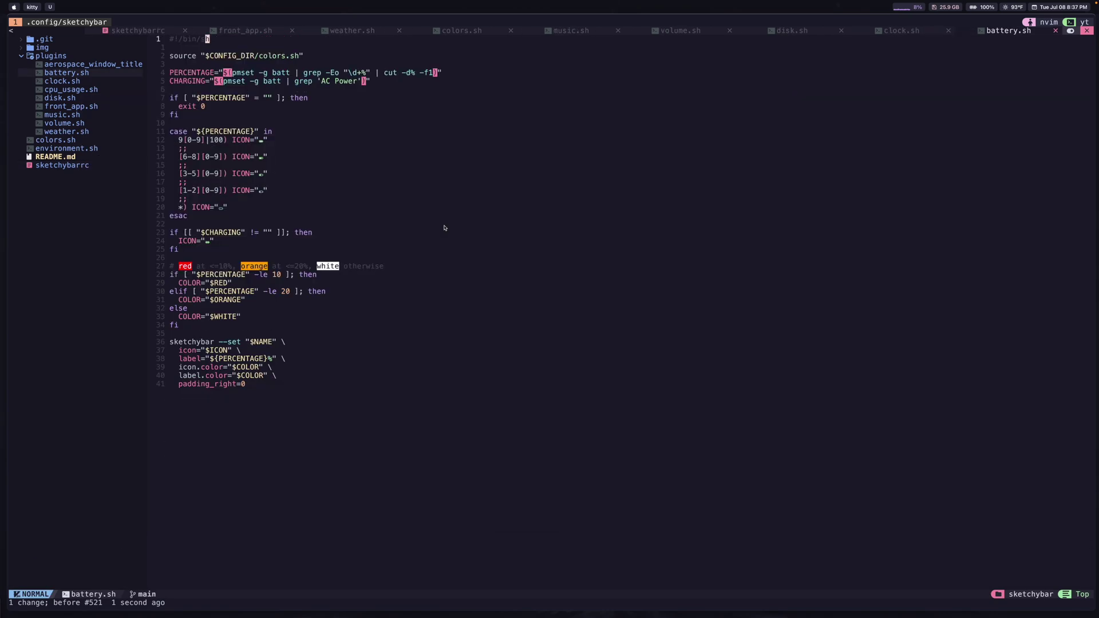
key("j")
key("j")
key("j")
key("j")
key("shift+v")
key("j")
key("Escape")
key("j")
key("j")
key("j")
key("j")
Step: Highlight the battery percentage icon cases, then copy the pmset PERCENTAGE command
key("j")
key("shift+v")
key("j")
key("j")
key("j")
key("j")
key("j")
key("j")
key("j")
key("j")
key("j")
key("j")
key("j")
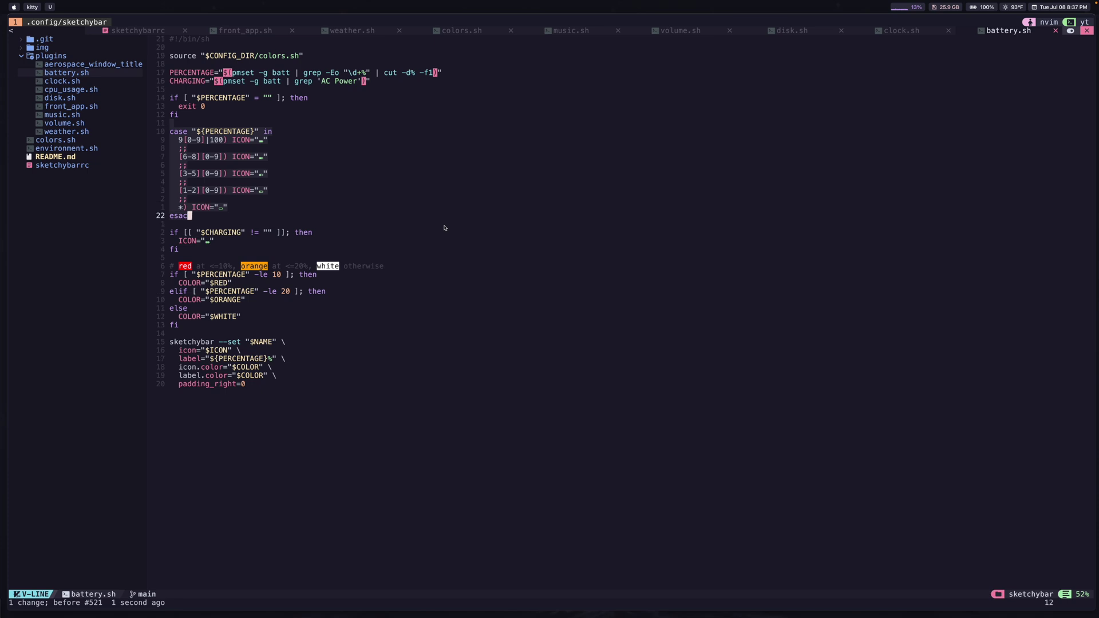
key("j")
key("j")
key("j")
key("j")
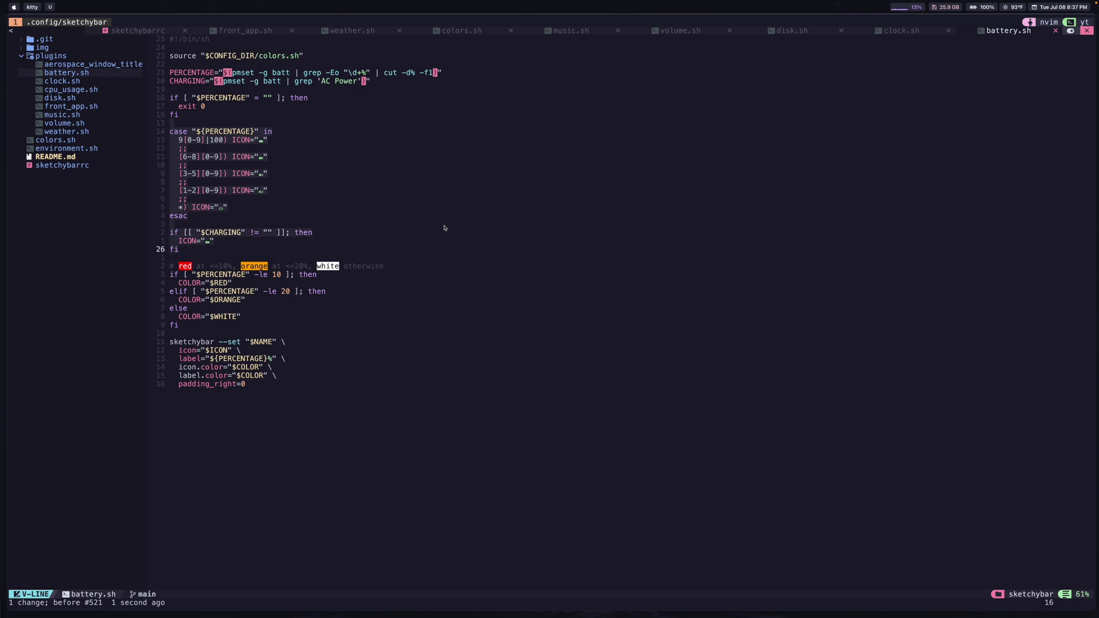
key("Escape")
key("k")
key("k")
key("k")
key("k")
key("k")
key("k")
key("k")
key("k")
key("k")
key("k")
key("k")
key("k")
key("k")
key("k")
key("k")
key("k")
key("k")
key("k")
key("k")
key("k")
key("k")
key("w")
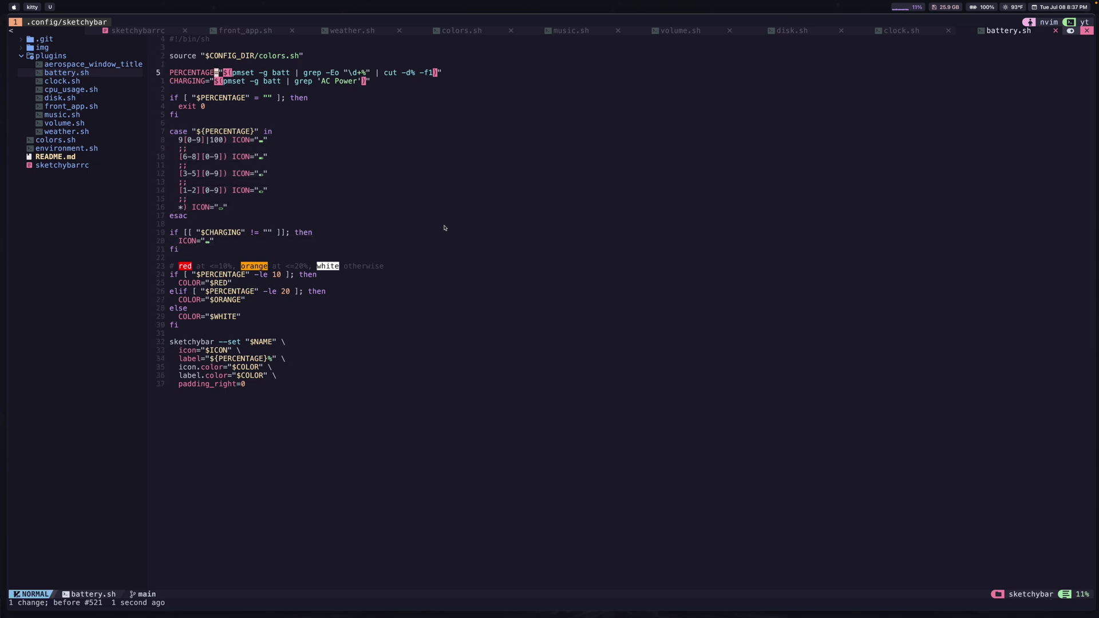
key("W")
key("y")
key("i")
key("(")
Step: Paste and run the pmset battery percentage command in a floating terminal, returning 100
key("ctrl+/")
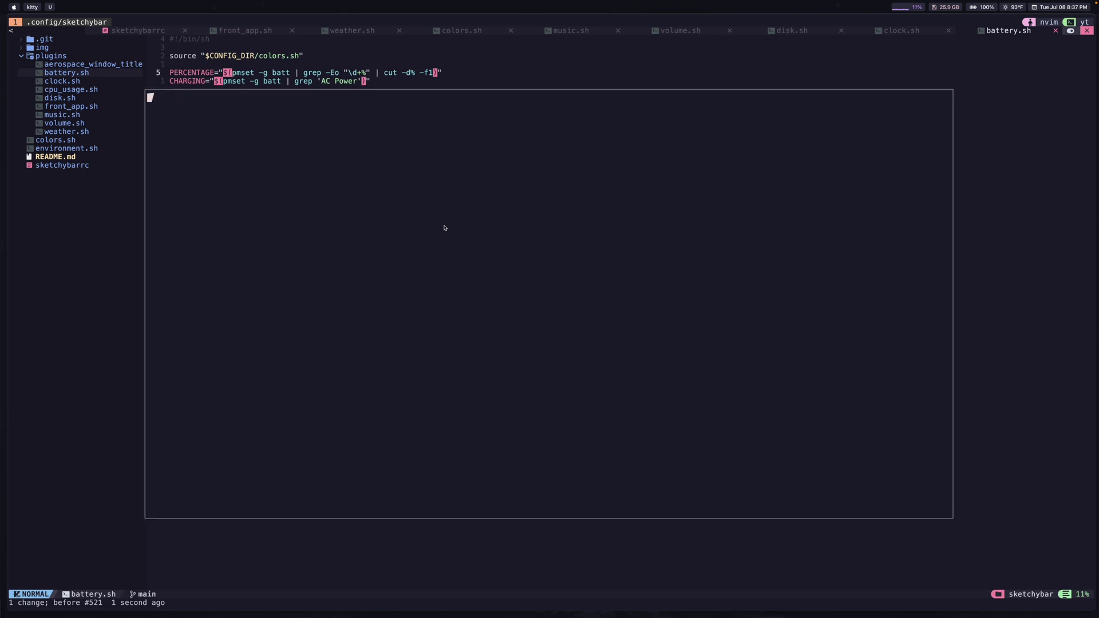
type("pmset -g batt | grep -Eo \"\\d+%\" | cut -d% -f1")
key("Return")
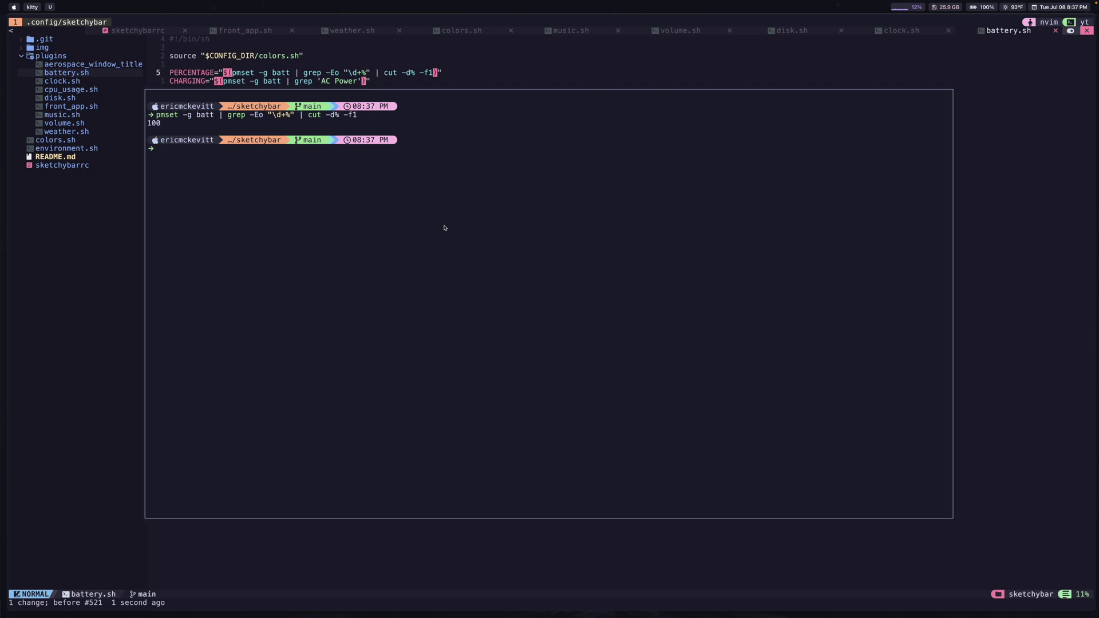
Step: Run pmset -g batt | grep 'AC Power' to check charging state, then exit the terminal
type("pmset -g batt | grep '")
key("Right")
key("Return")
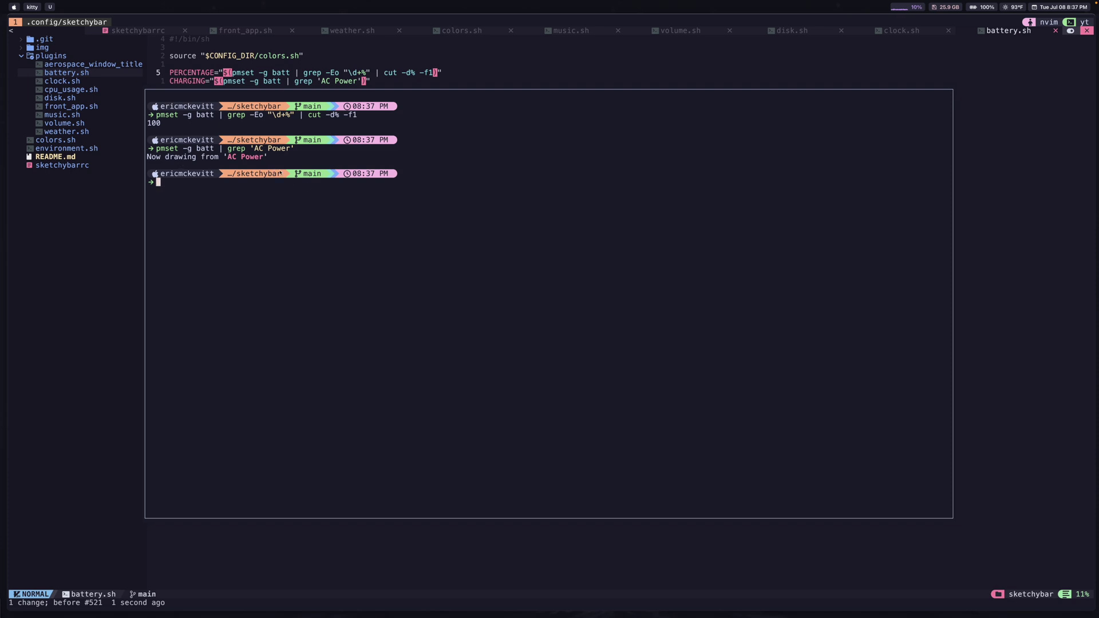
type("exit")
key("Return")
Step: Highlight the icon case, charging check and 10%/20% colour threshold blocks in battery.sh
key("j")
key("j")
key("j")
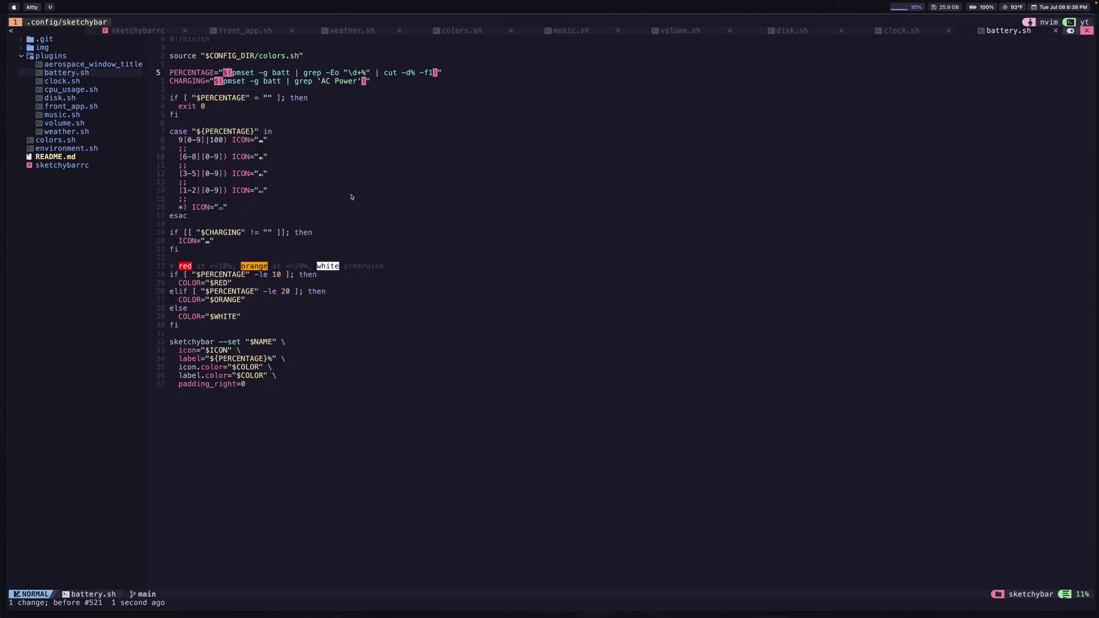
key("V")
key("j")
key("j")
key("j")
key("j")
key("j")
key("j")
key("j")
key("j")
key("j")
key("j")
key("j")
key("j")
key("j")
key("j")
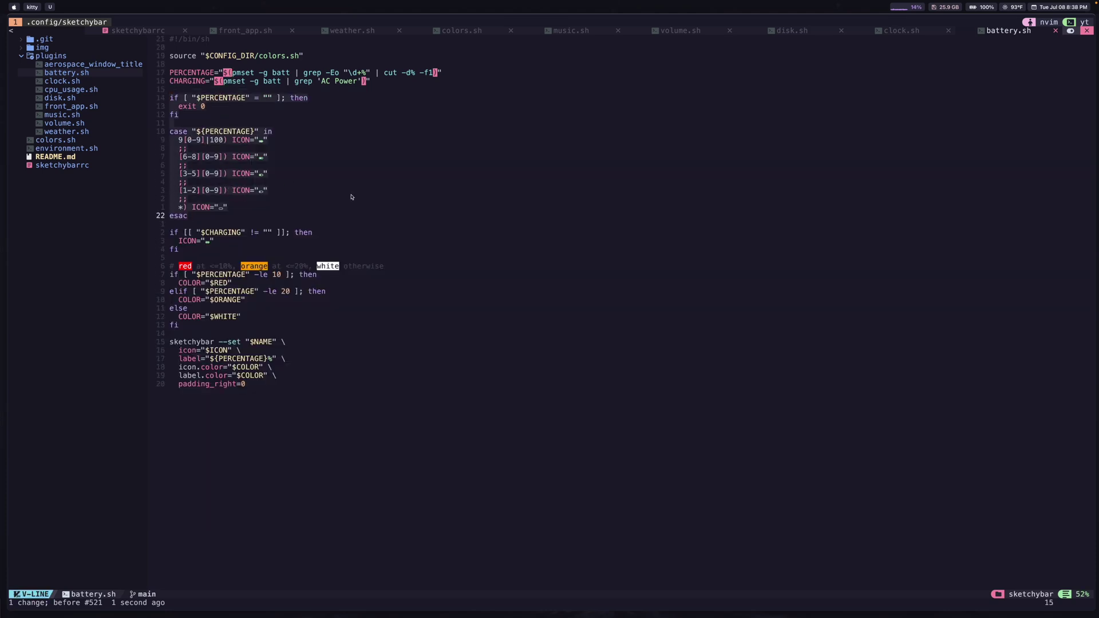
key("j")
key("j")
key("j")
key("j")
key("Escape")
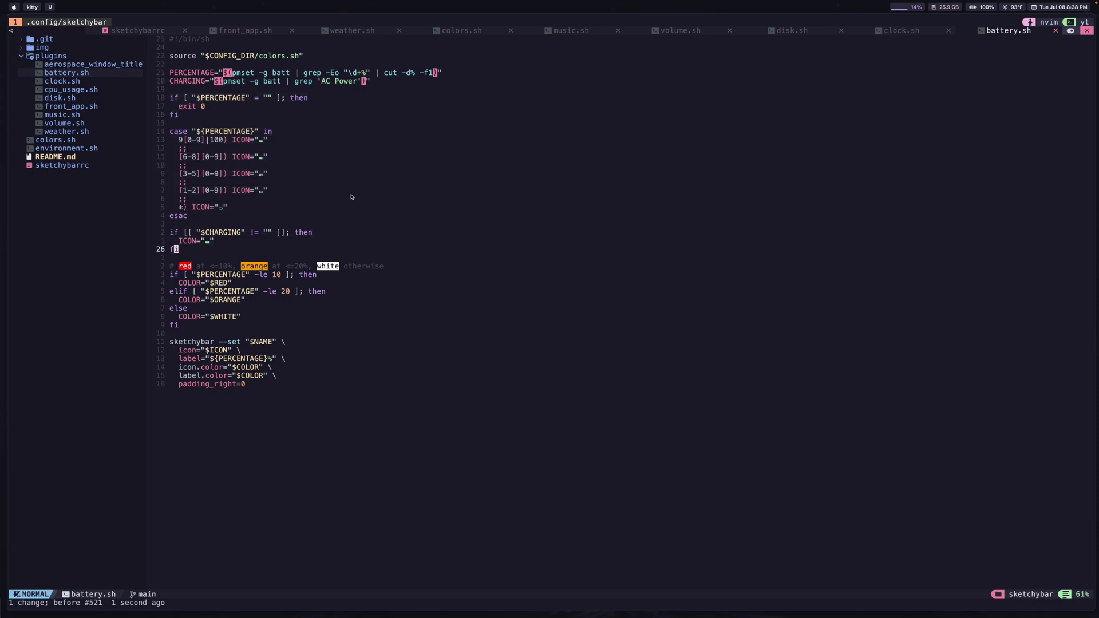
key("j")
key("j")
key("V")
key("j")
key("j")
key("j")
key("j")
key("j")
key("j")
key("j")
key("j")
key("k")
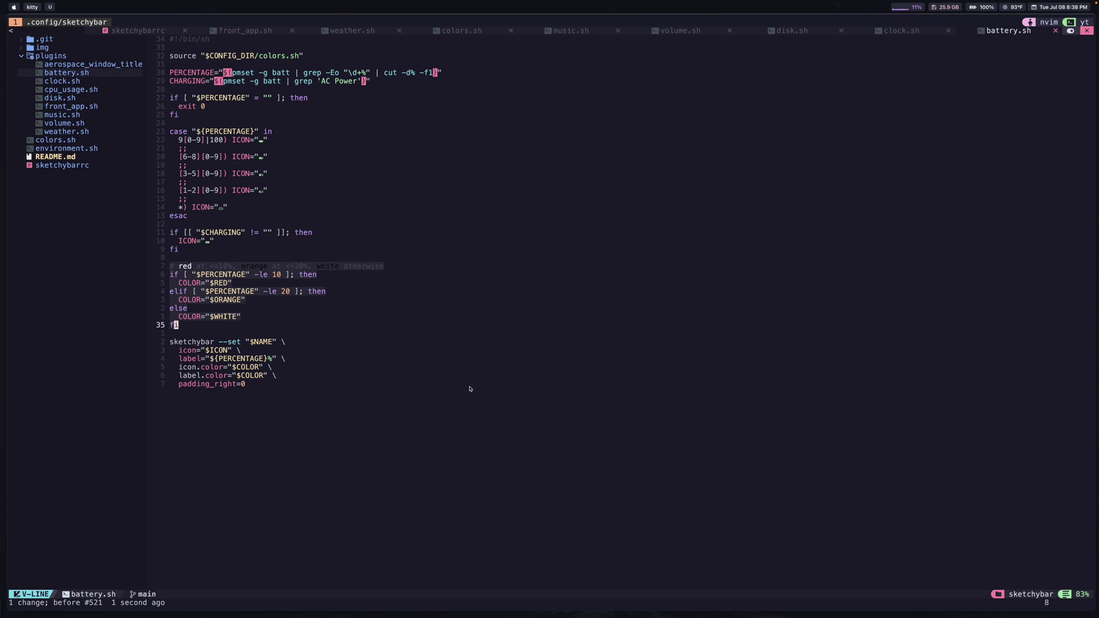
Step: Select the final sketchybar --set command and the whole script, then return to sketchybarrc
key("Escape")
key("G")
key("shift+v")
key("k")
key("k")
key("k")
key("k")
key("k")
key("dollar")
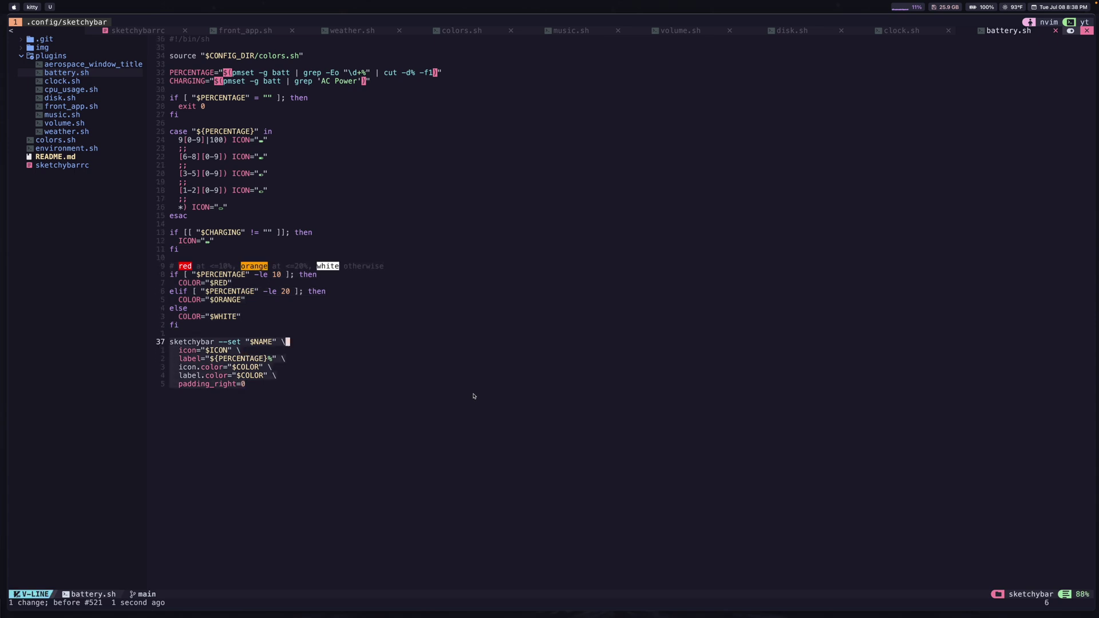
key("g")
key("g")
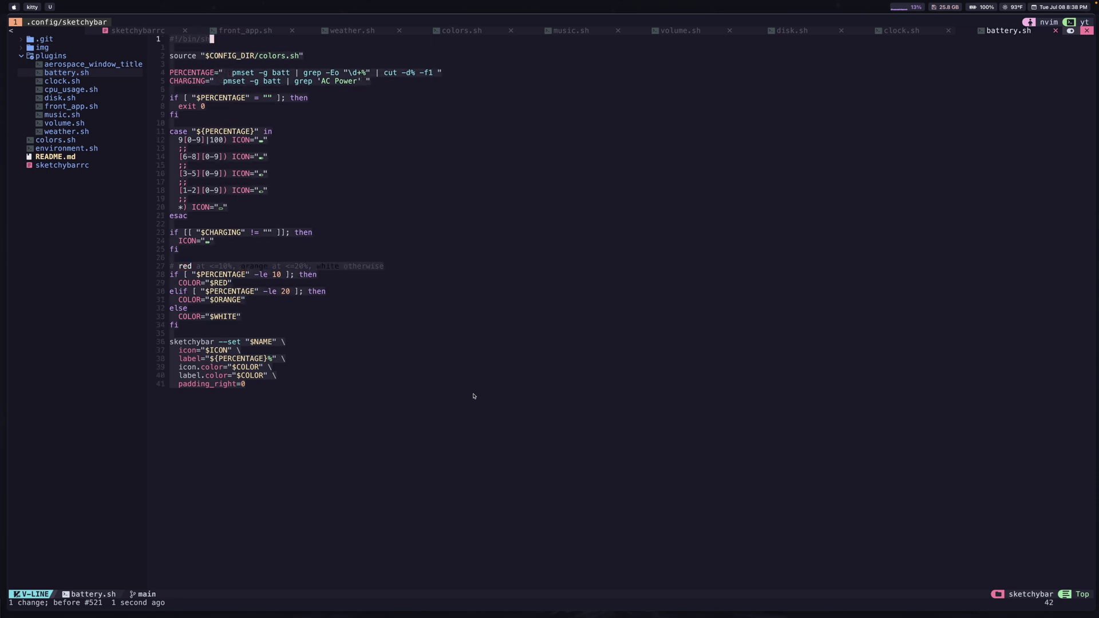
key("Escape")
key("shift+l")
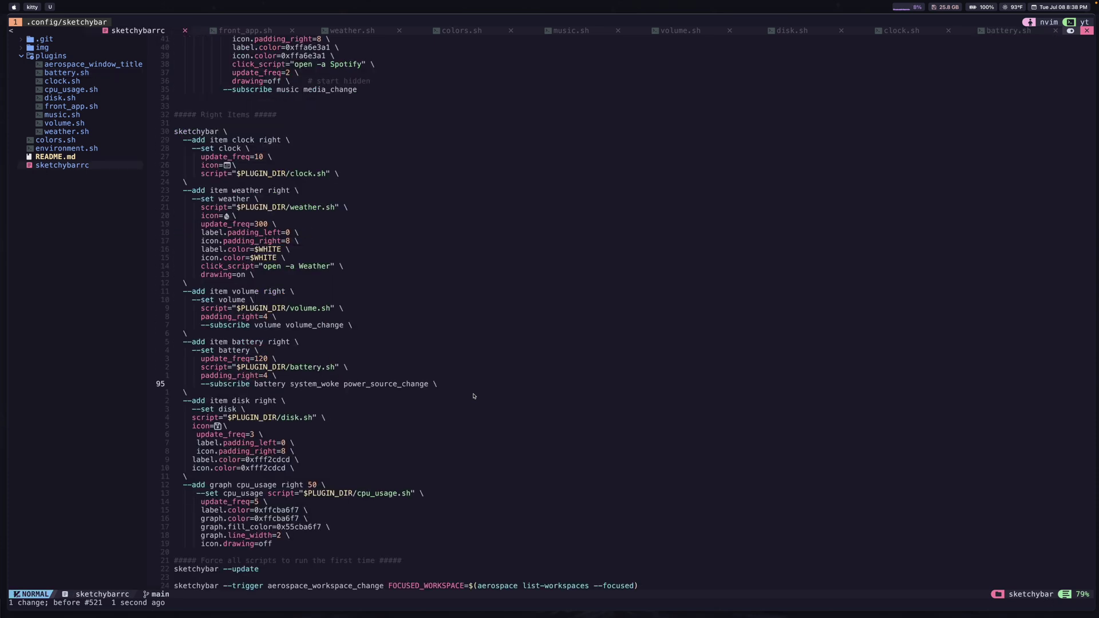
Step: Select the disk item block in sketchybarrc, return to its script line, and open the file finder
key("j")
key("j")
key("shift+v")
key("j")
key("j")
key("j")
key("j")
key("j")
key("j")
key("j")
key("j")
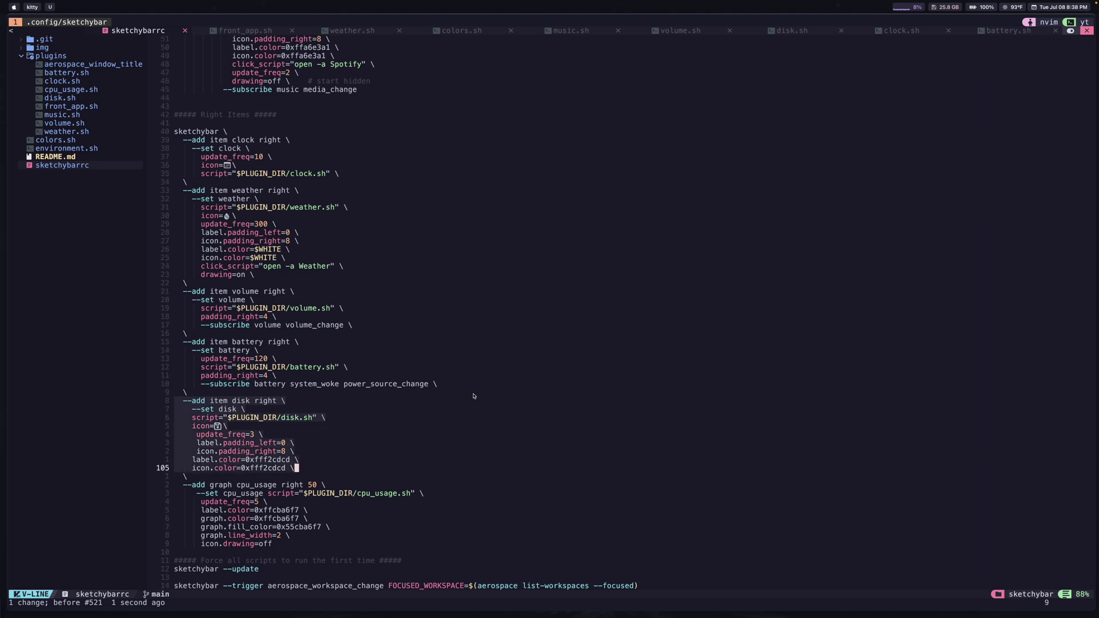
key("j")
key("Escape")
key("k")
key("k")
key("k")
key("k")
key("k")
key("$")
key("k")
key("k")
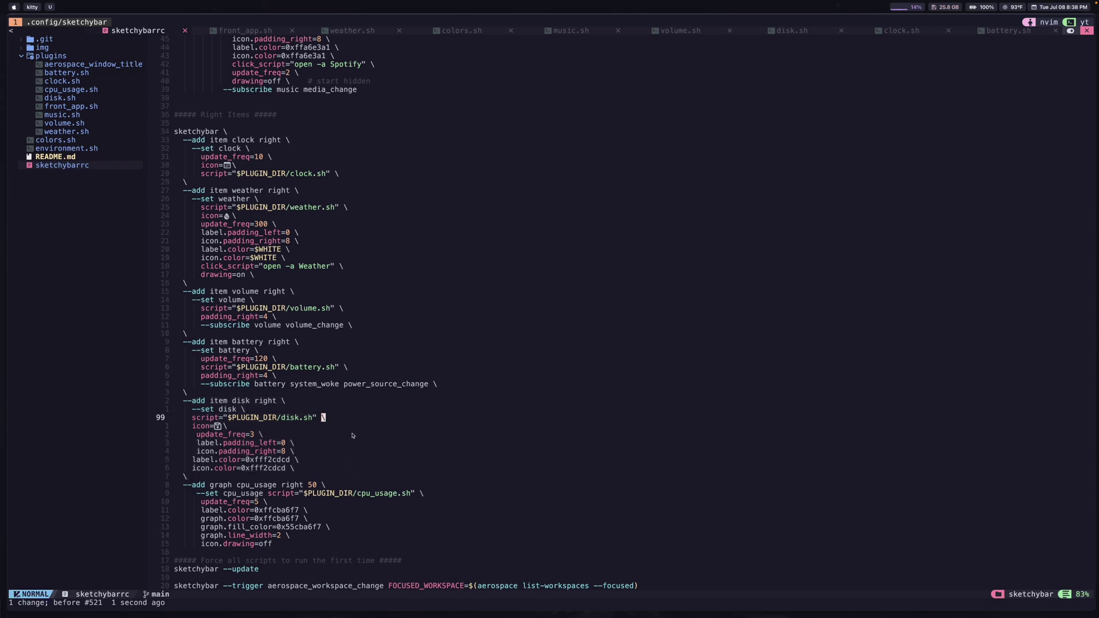
key("space")
key("space")
Step: Open disk.sh via the finder and copy the diskutil command inside $( )
type("disk")
key("Return")
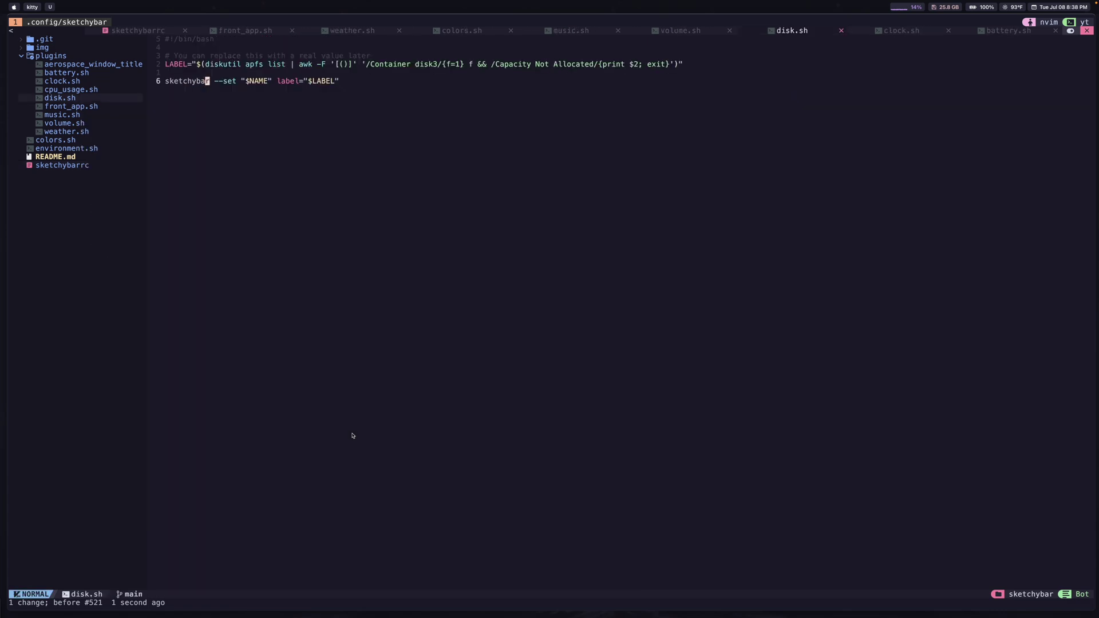
key("k")
key("k")
key("y")
key("i")
Step: Run the diskutil command in a floating terminal (25.8 GB), exit, and return to sketchybarrc
key("b")
key("ctrl+slash")
type("diskutil apfs list | awk -F '[()]' '/Container disk3/{f=1} f && /Capacity Not Allocated/{print $2; exit}'")
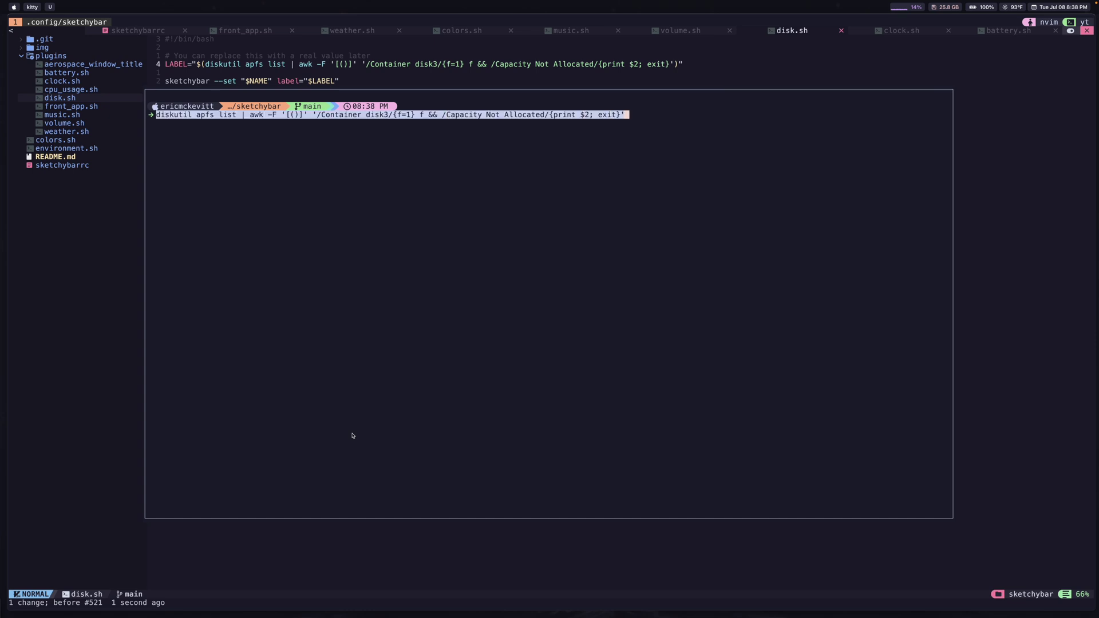
key("Return")
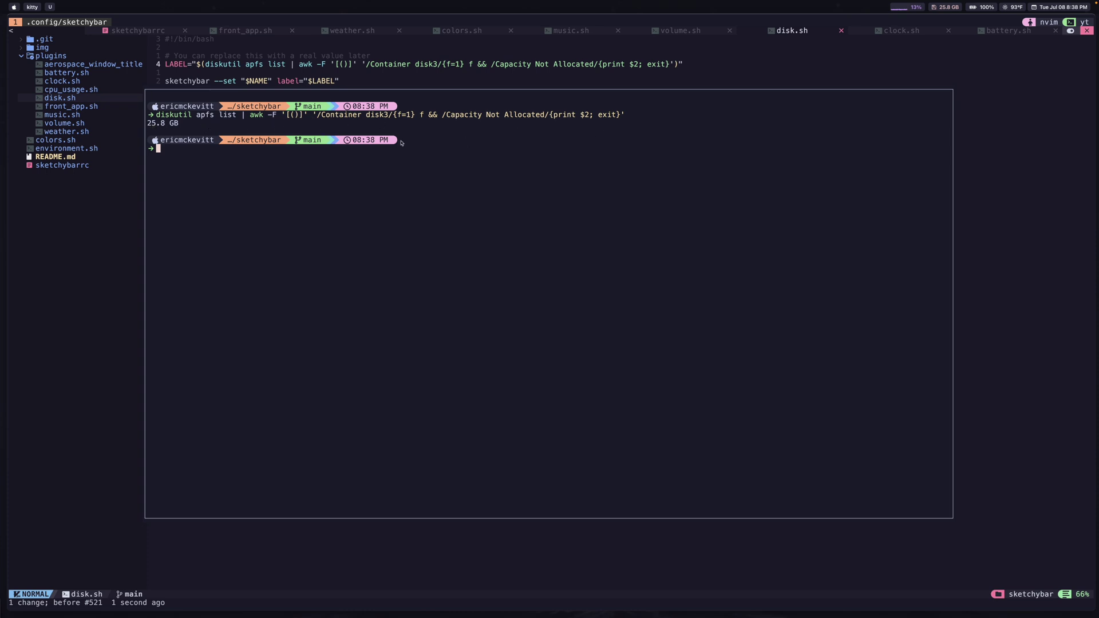
type("exit")
key("Return")
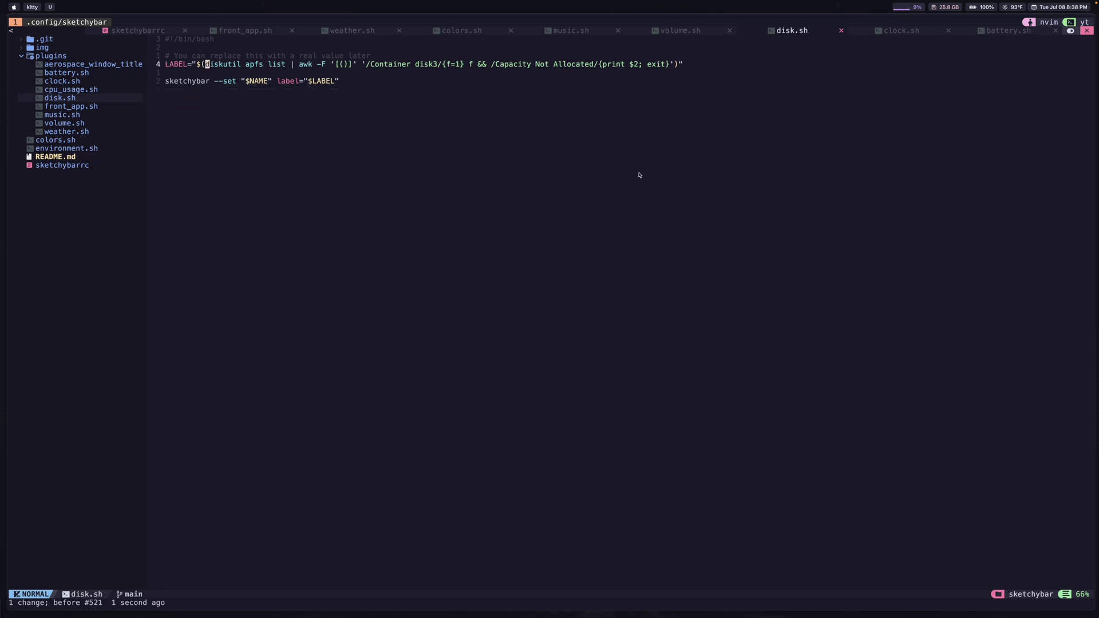
key("ctrl+o")
Step: Select the cpu_usage graph block and step through its --add graph line
key("j")
key("j")
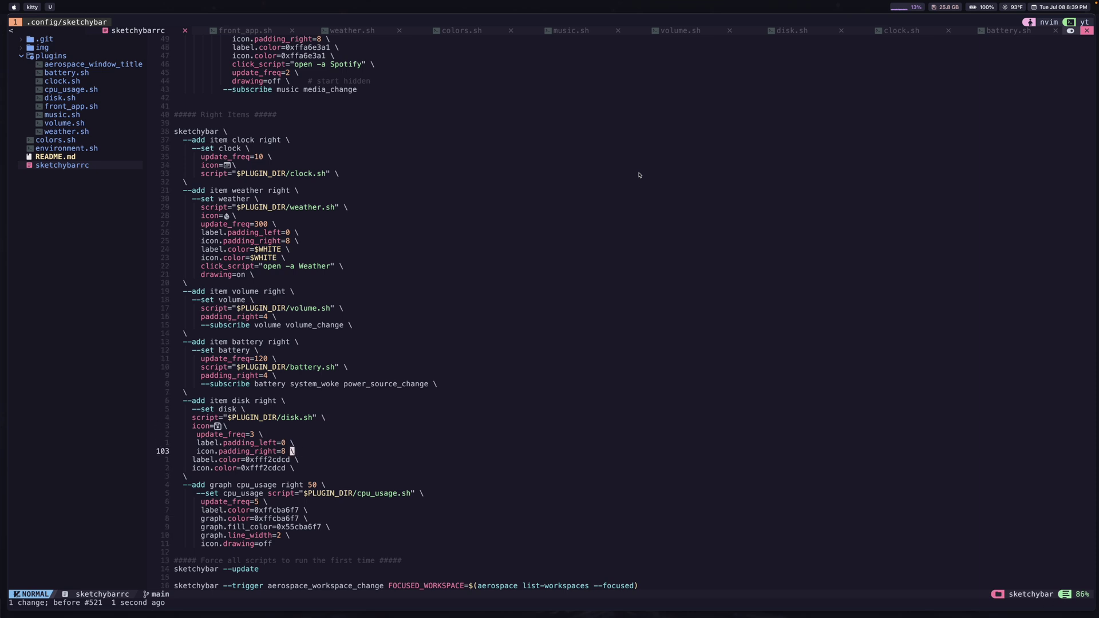
key("j")
key("j")
key("j")
key("j")
key("shift+v")
key("j")
key("j")
key("j")
key("j")
key("j")
key("j")
key("j")
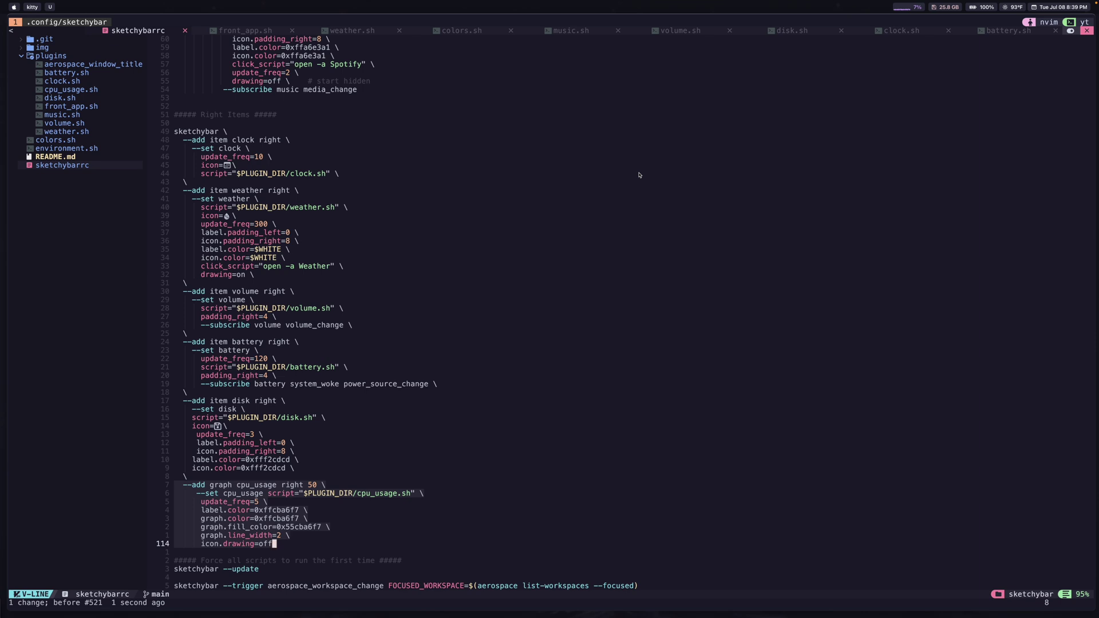
key("Escape")
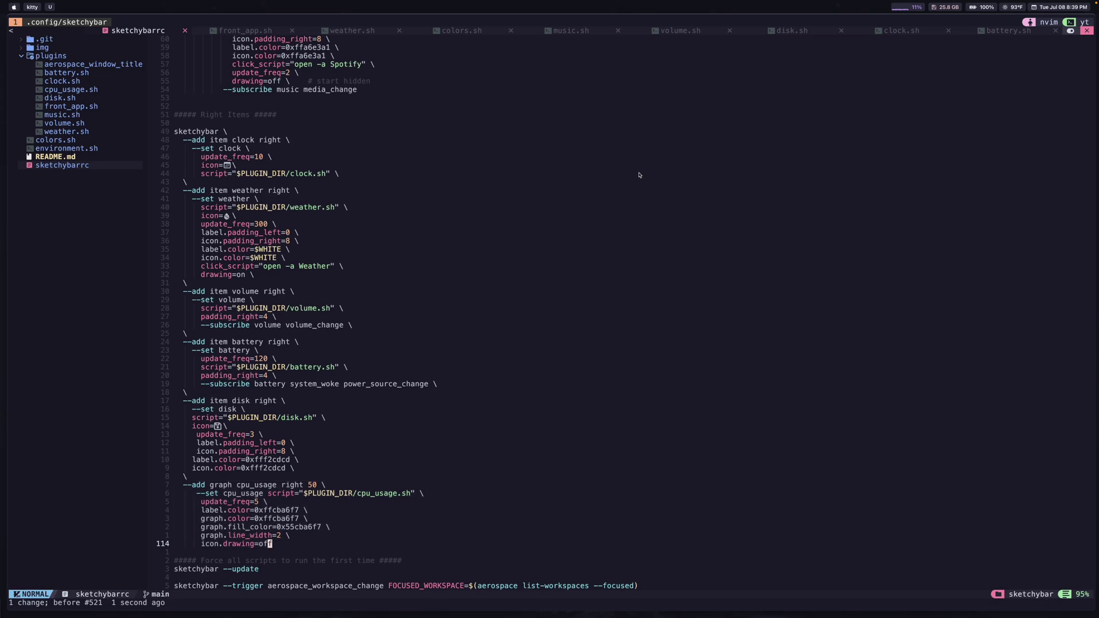
key("7")
key("k")
key("b")
key("b")
key("w")
Step: Review the cpu_usage.sh script and update_freq lines, then search 'cpu' in the file finder
key("j")
key("w")
key("w")
key("w")
key("w")
key("w")
key("j")
key("shift+v")
key("Escape")
key("space")
key("space")
type("cpu")
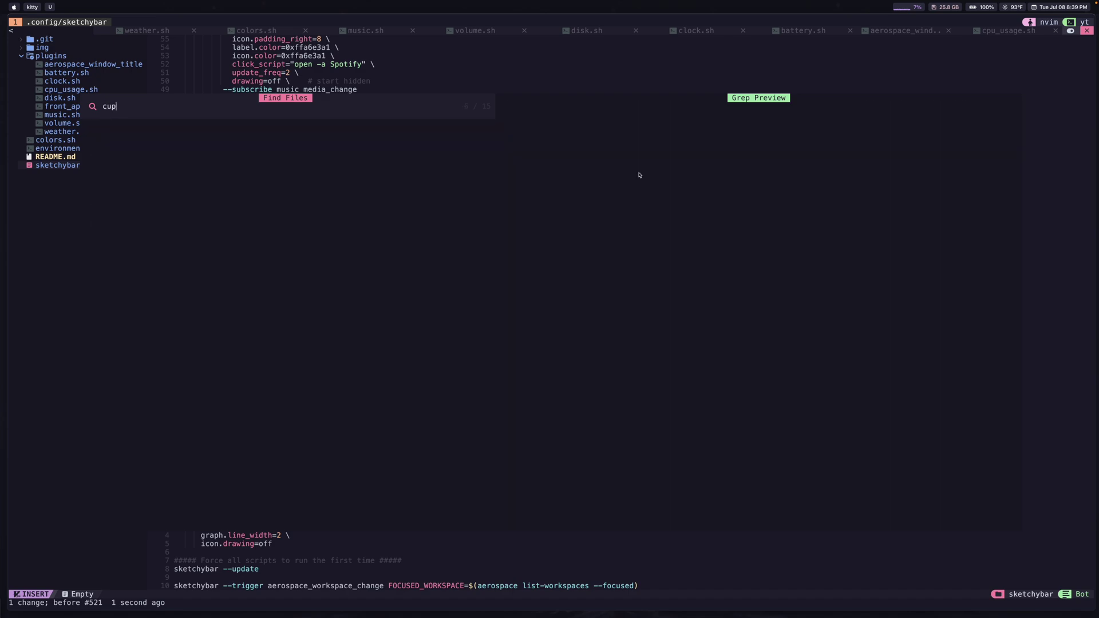
Step: Open cpu_usage.sh and walk through the raw= line, the percent label --set line, and the --push line
key("Return")
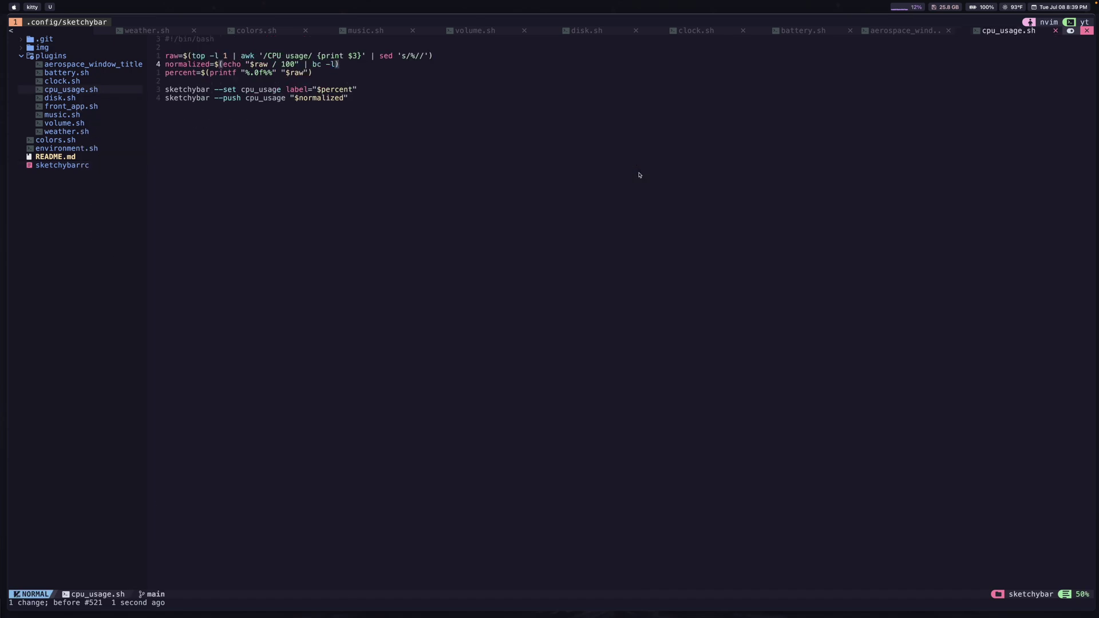
key("k")
key("j")
key("j")
key("j")
key("j")
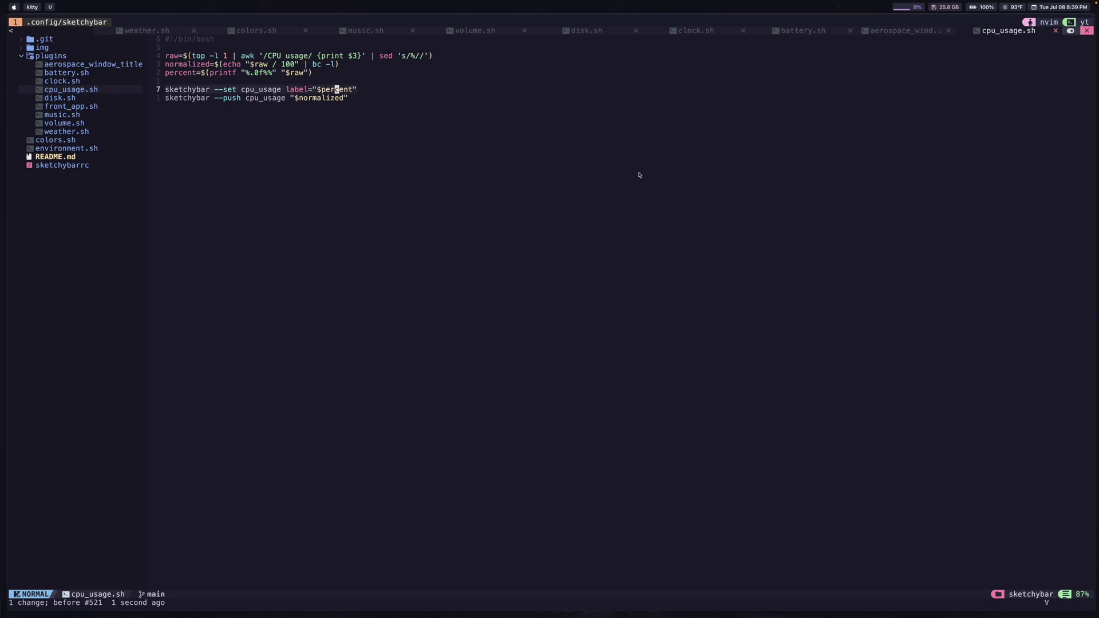
key("V")
key("j")
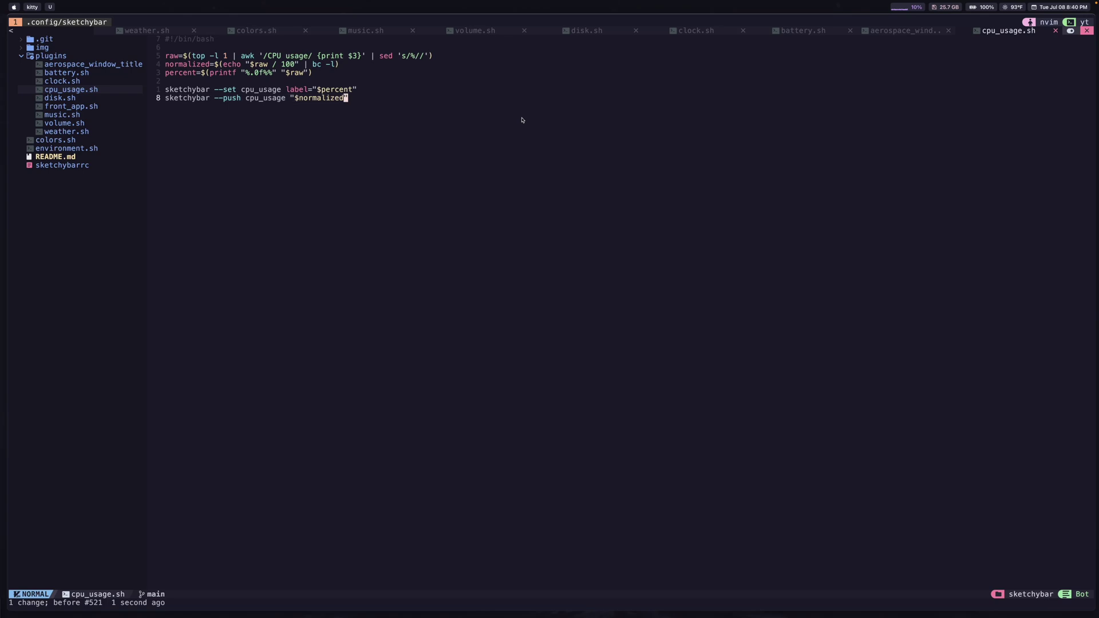
Step: Highlight the whole cpu_usage.sh body, then return to sketchybarrc at the end of the cpu_usage block
key("shift+v")
key("k")
key("k")
key("k")
key("k")
key("k")
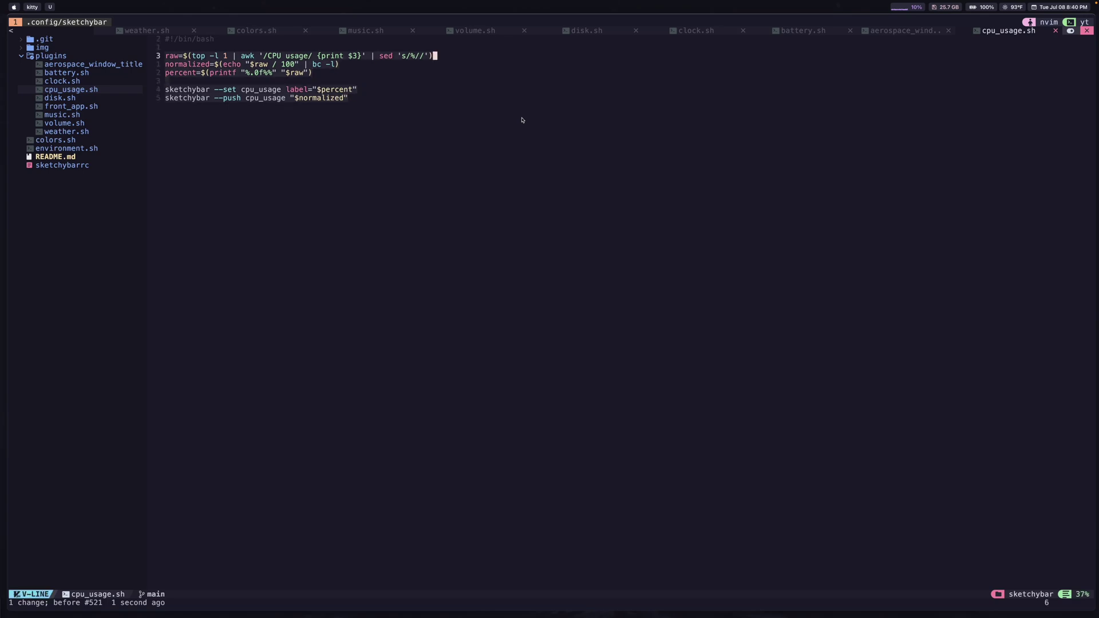
key("j")
key("j")
key("j")
key("j")
key("j")
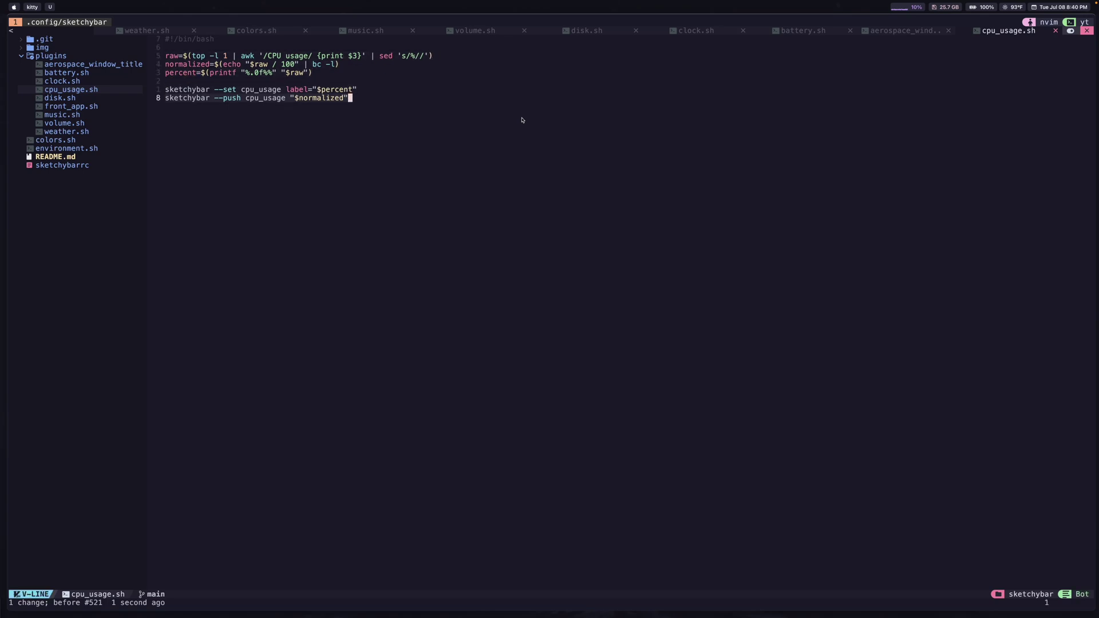
key("Escape")
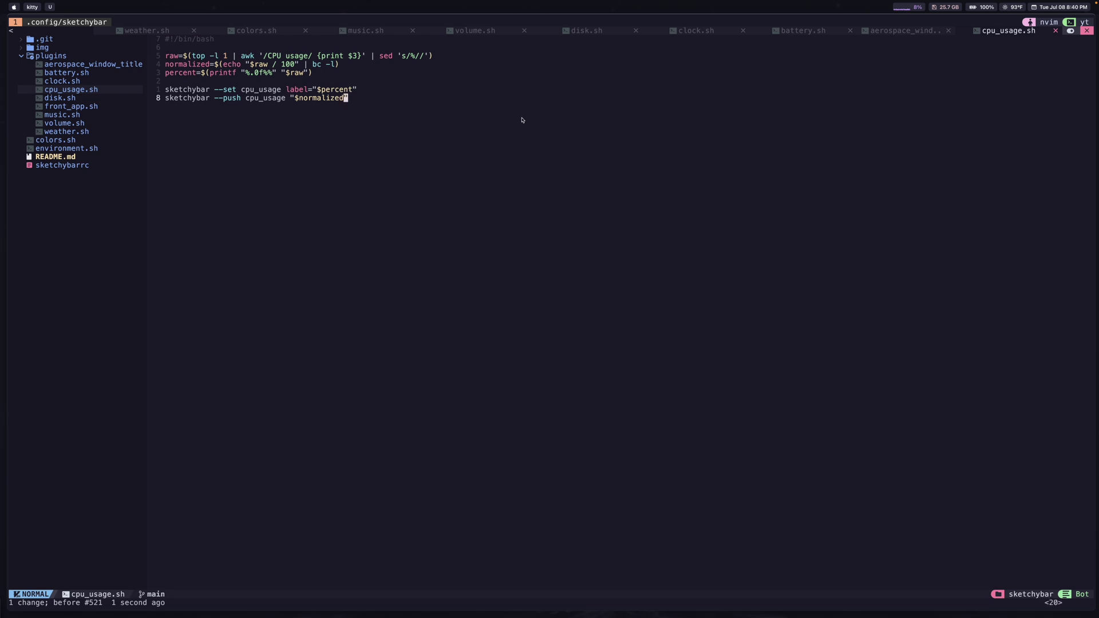
key("ctrl+o")
key("j")
key("j")
key("j")
key("j")
key("j")
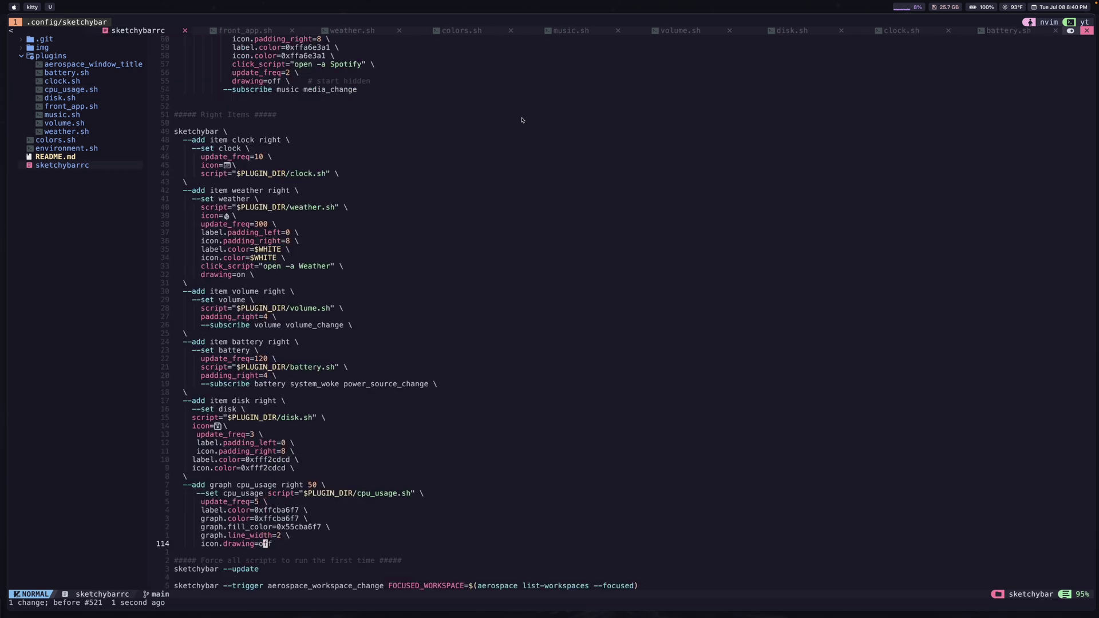
key("shift+v")
key("k")
key("k")
key("k")
key("k")
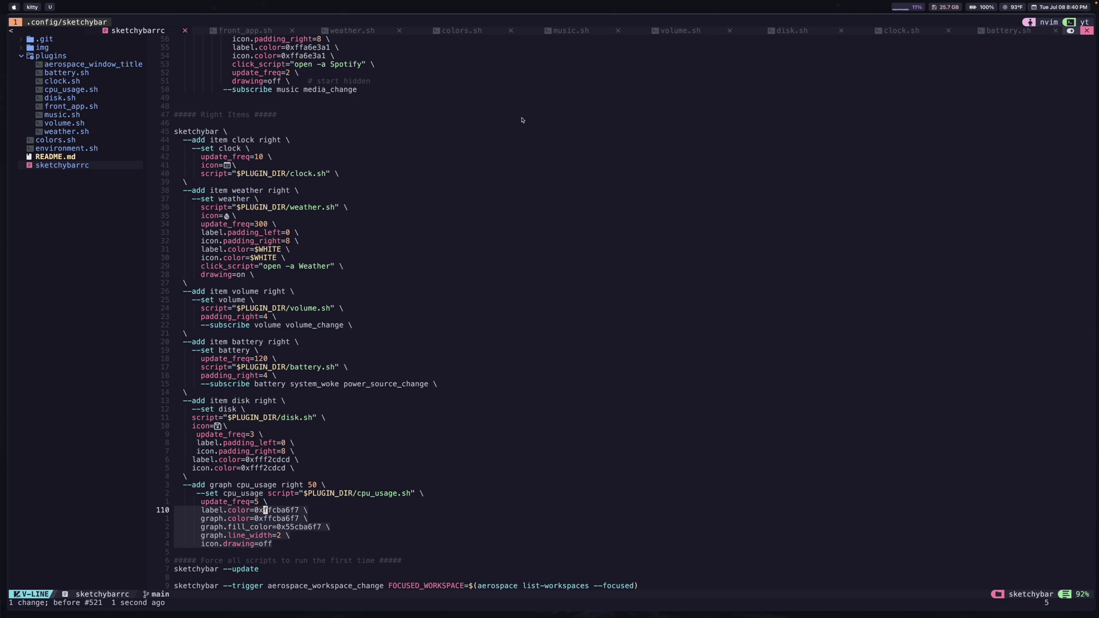
key("k")
key("k")
key("k")
key("Escape")
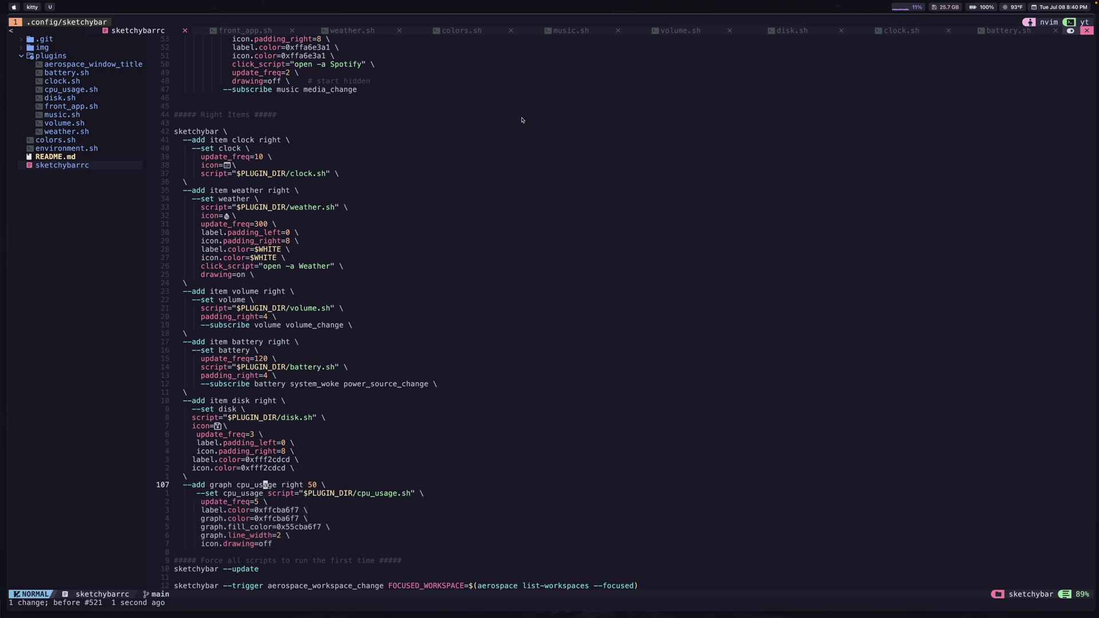
key("k")
key("shift+v")
key("k")
key("k")
key("k")
key("k")
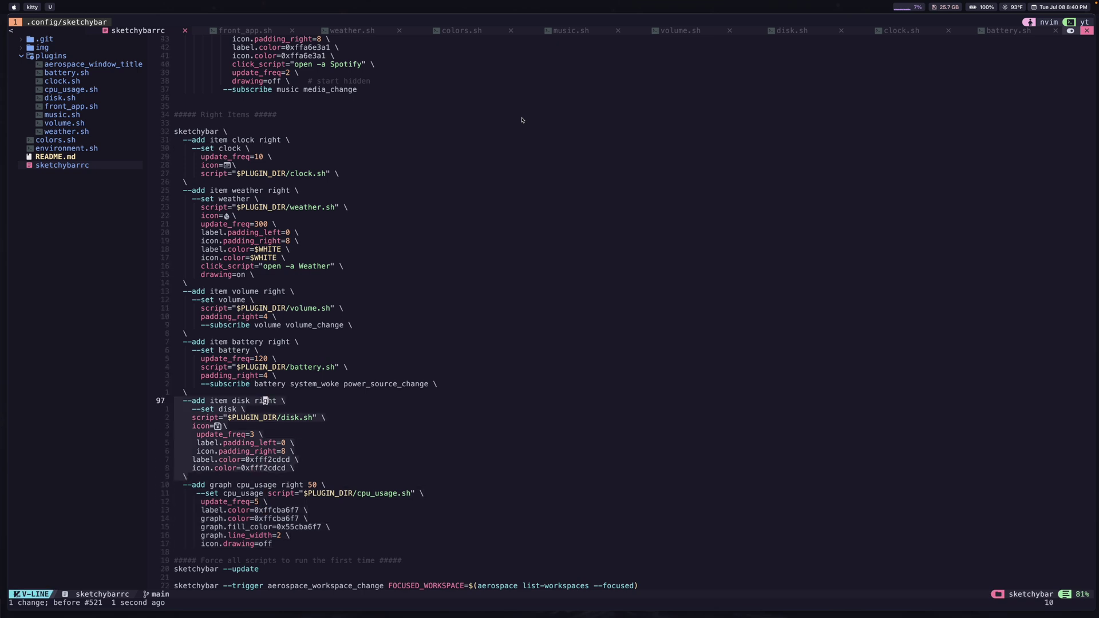
key("Escape")
key("k")
key("k")
key("k")
key("shift+v")
key("k")
key("k")
key("k")
key("k")
key("k")
key("k")
key("k")
key("Escape")
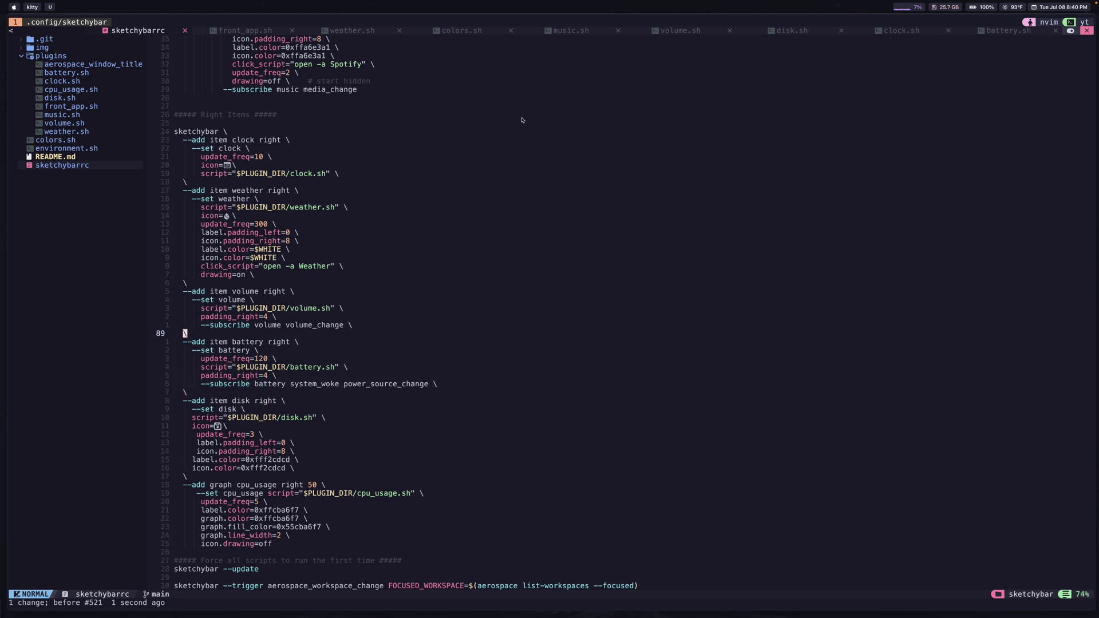
key("j")
key("j")
key("j")
key("j")
key("j")
key("j")
key("j")
key("j")
key("j")
key("j")
key("j")
key("j")
key("j")
key("j")
key("j")
key("j")
key("j")
key("j")
key("j")
key("j")
key("j")
key("j")
key("j")
key("j")
key("j")
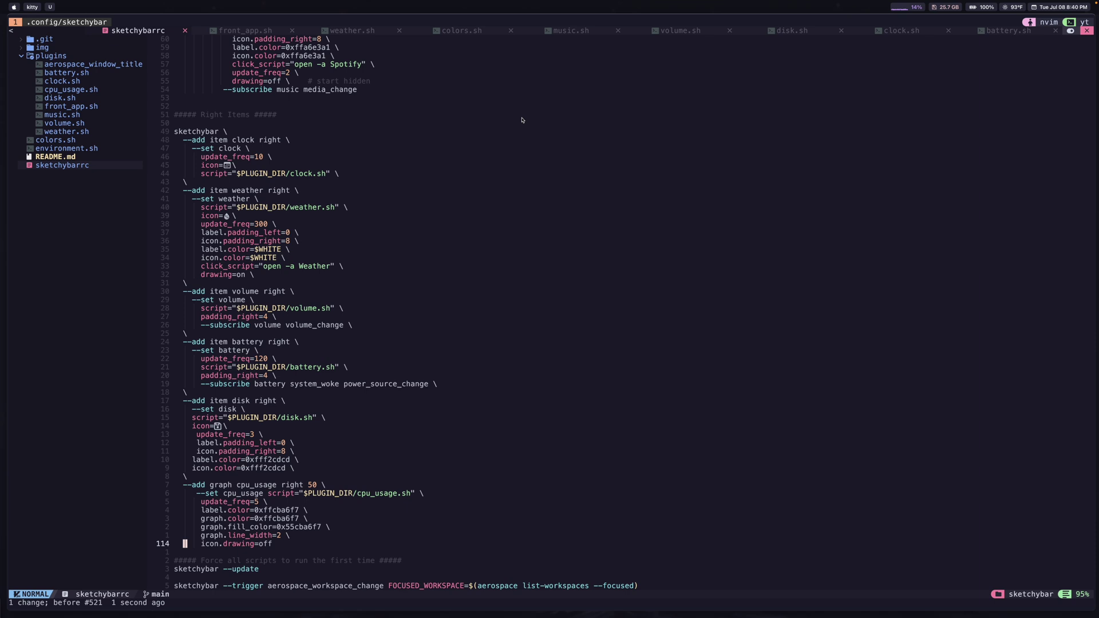